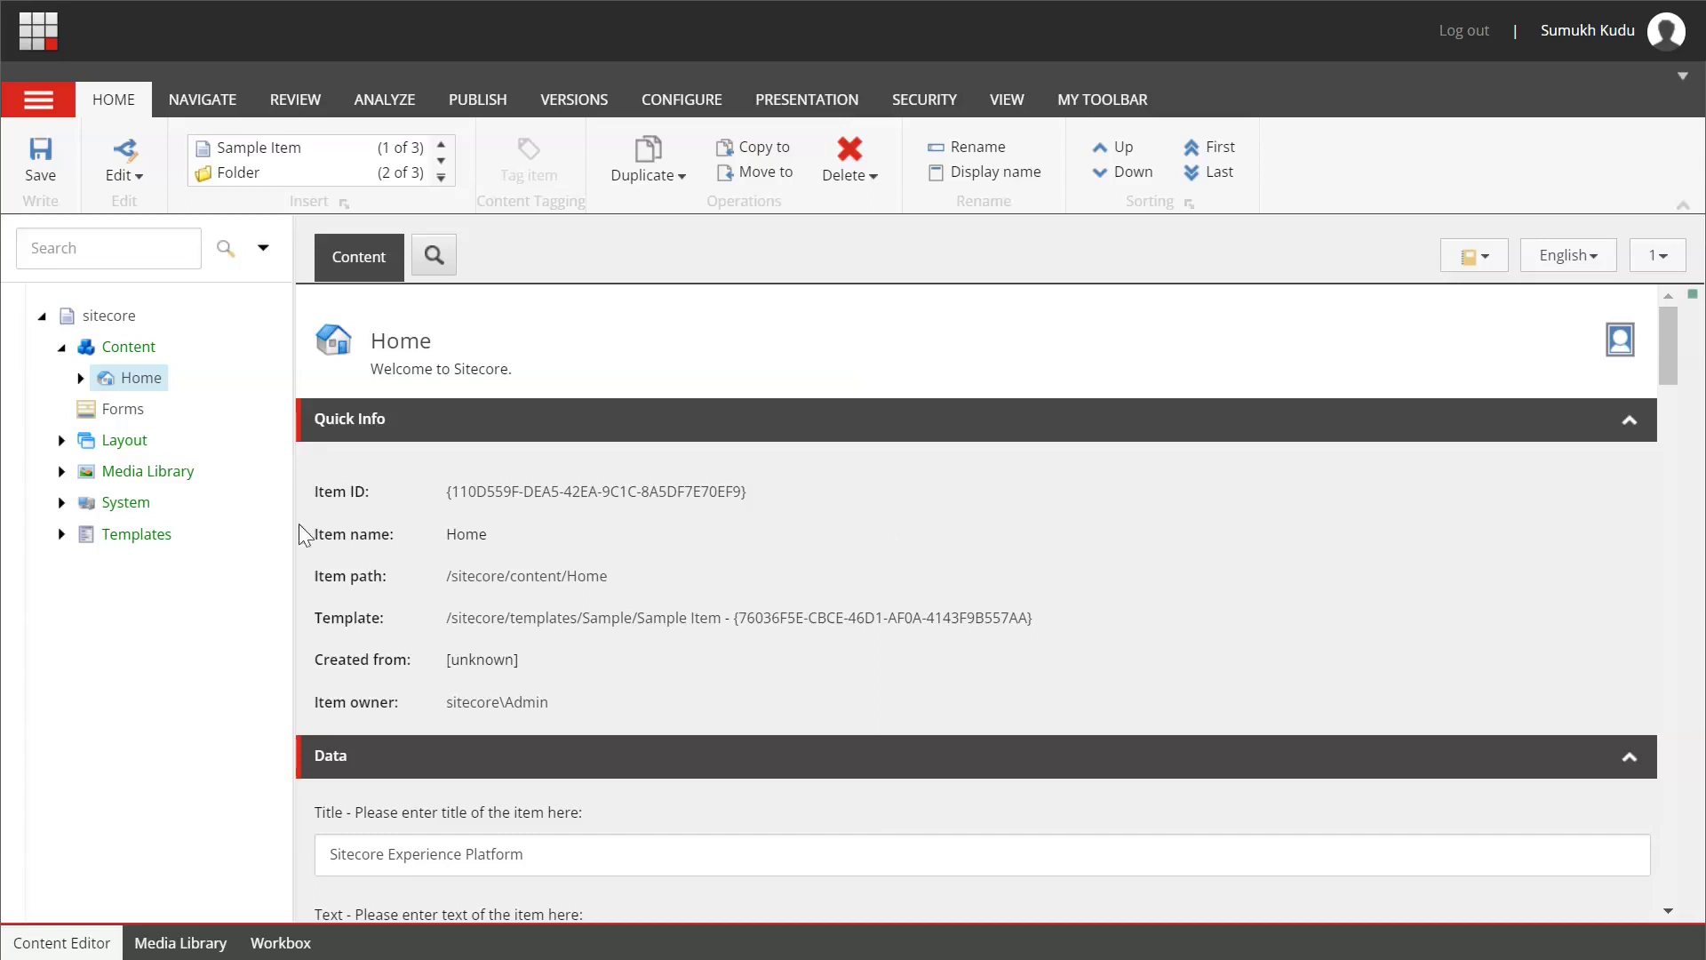
Expand Templates > User Defined > Teaser Components Folder and open Teaser Component's __Standard Values
click(59, 534)
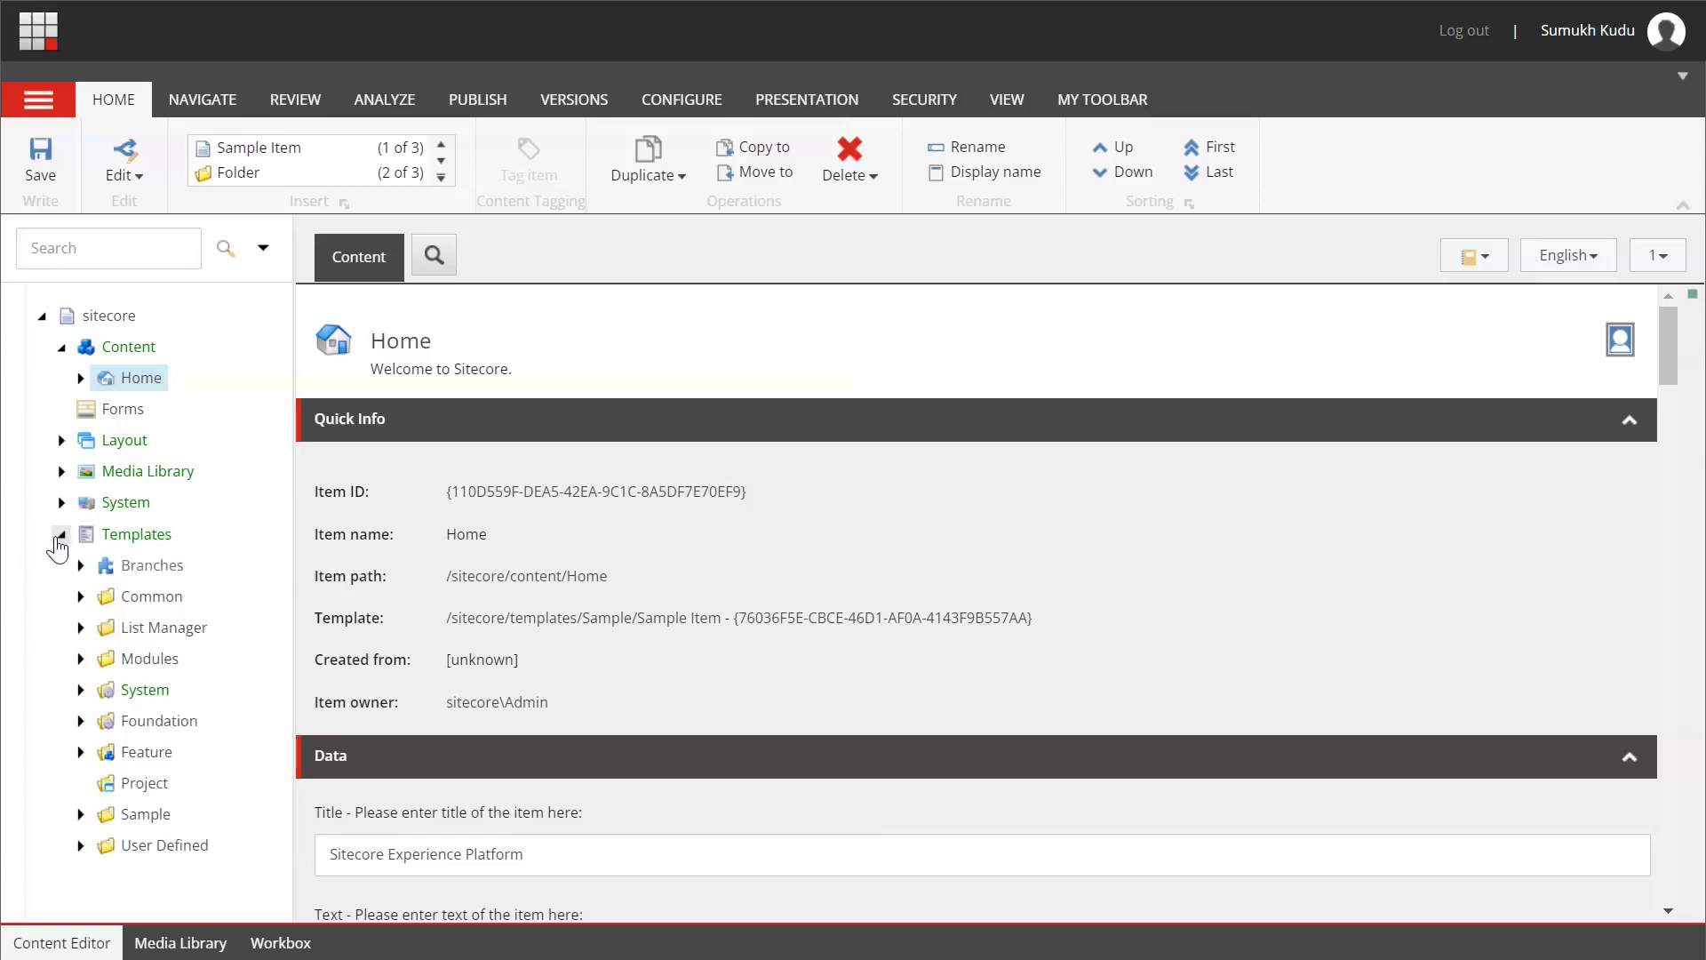
click(80, 845)
scroll(143, 826, down, 1)
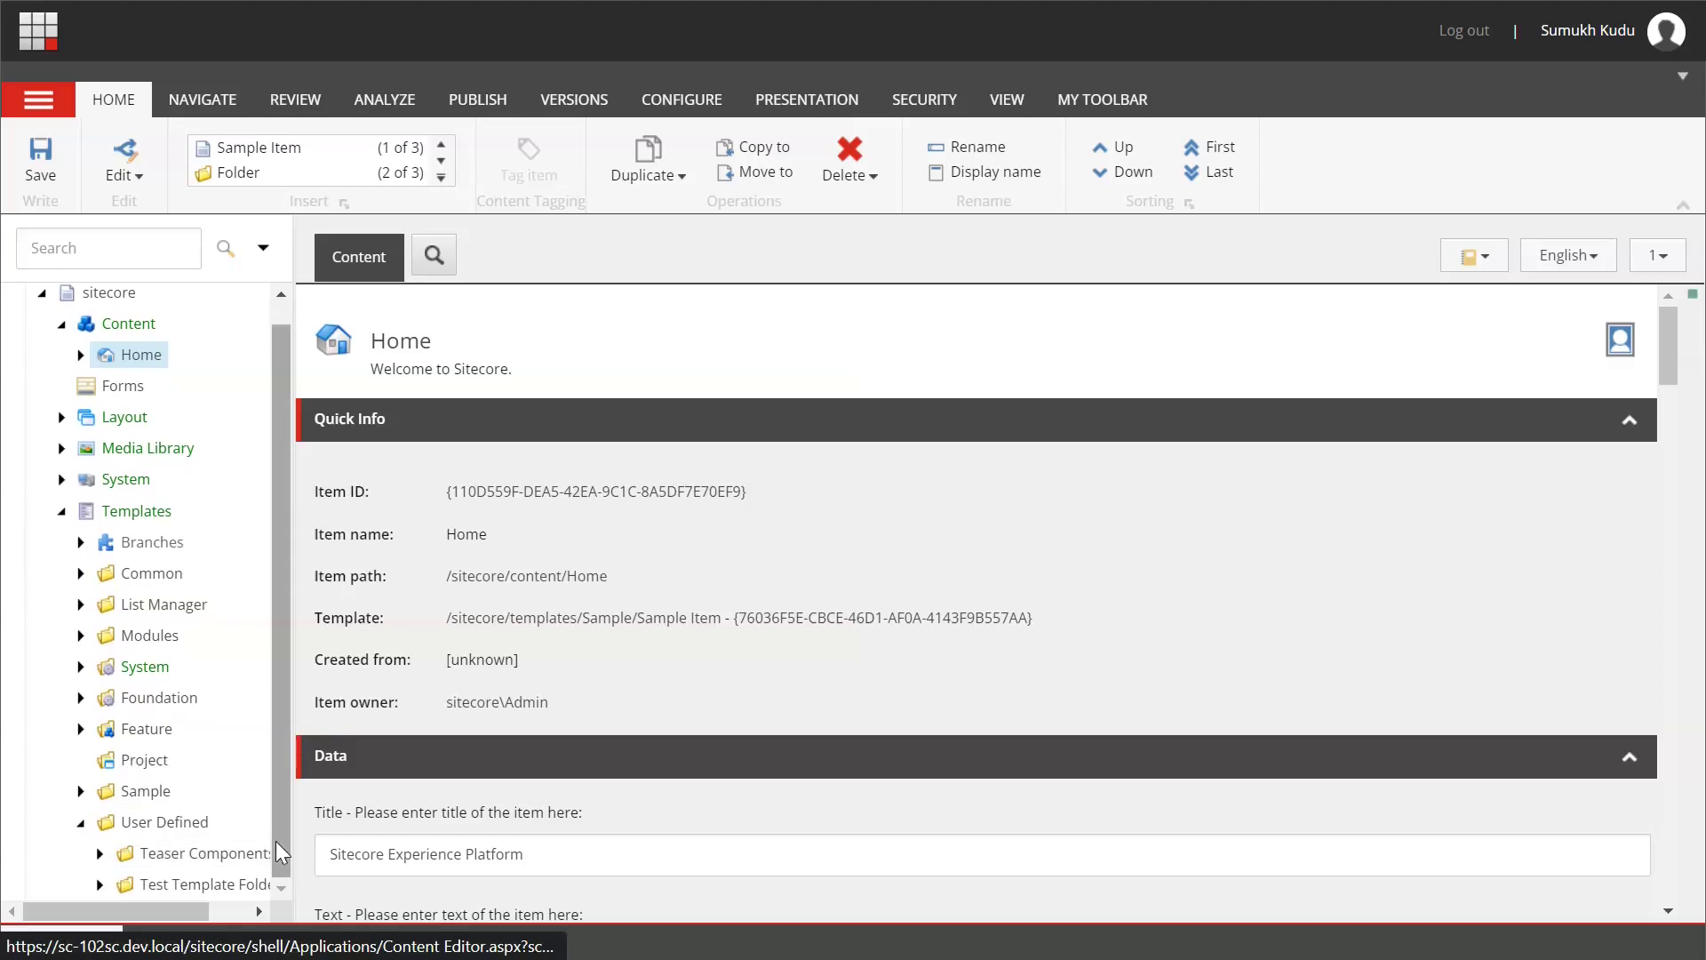
drag(296, 844, 406, 823)
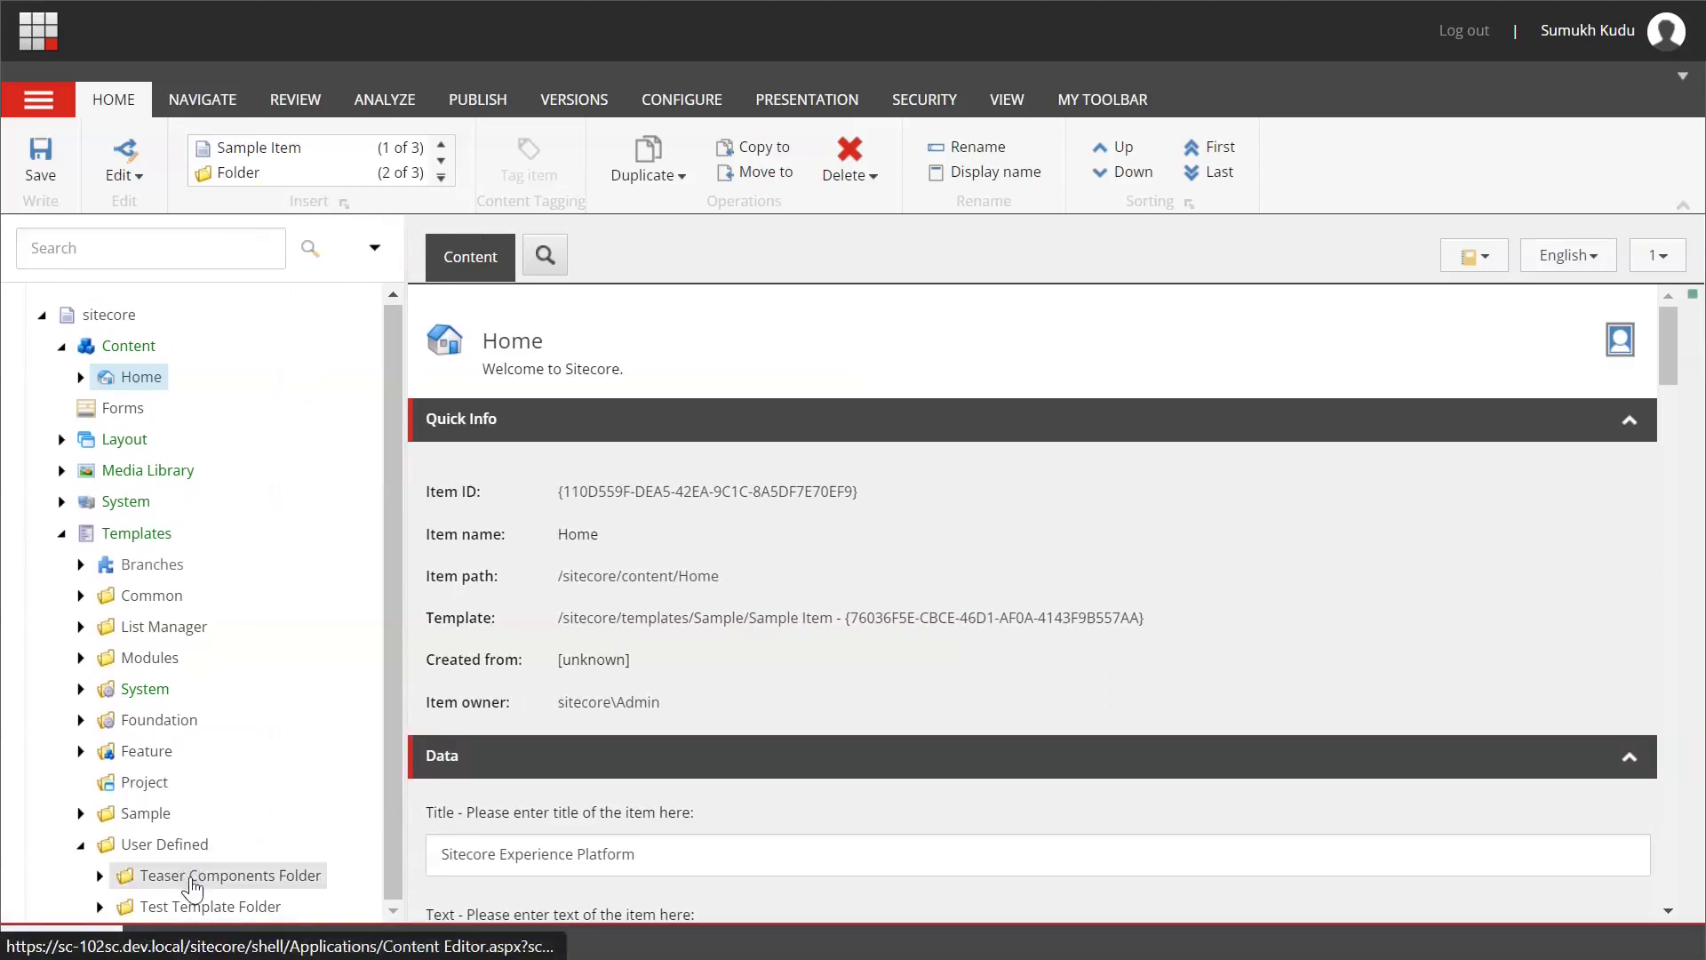
click(101, 875)
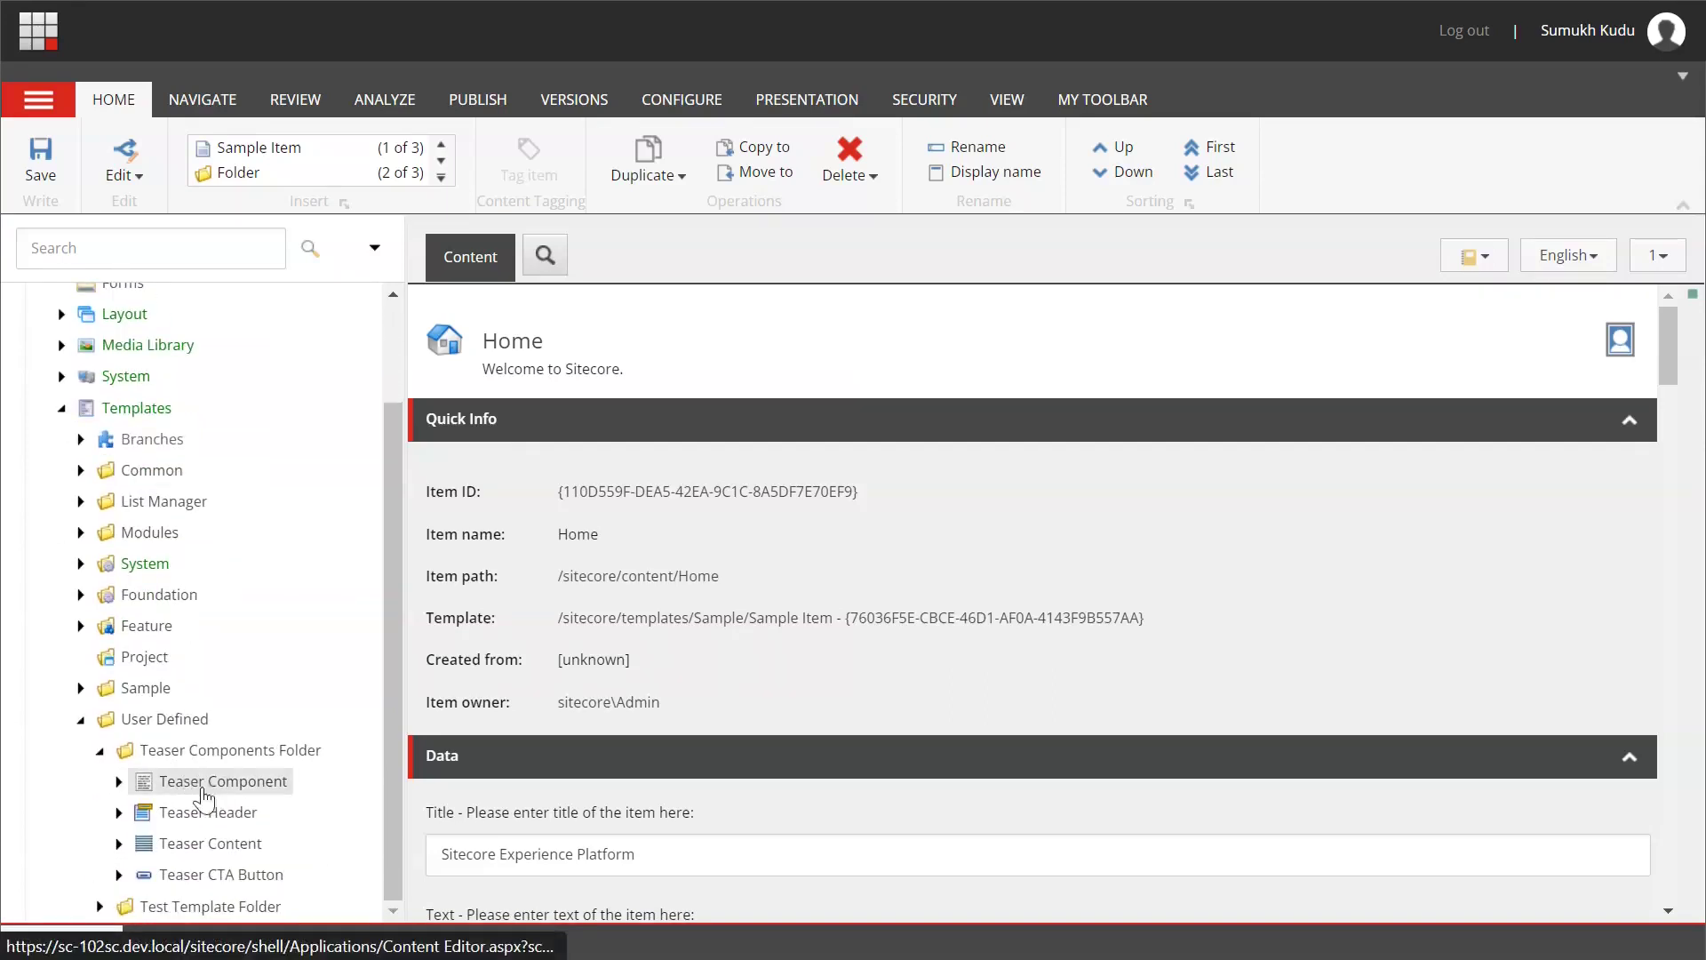
click(119, 782)
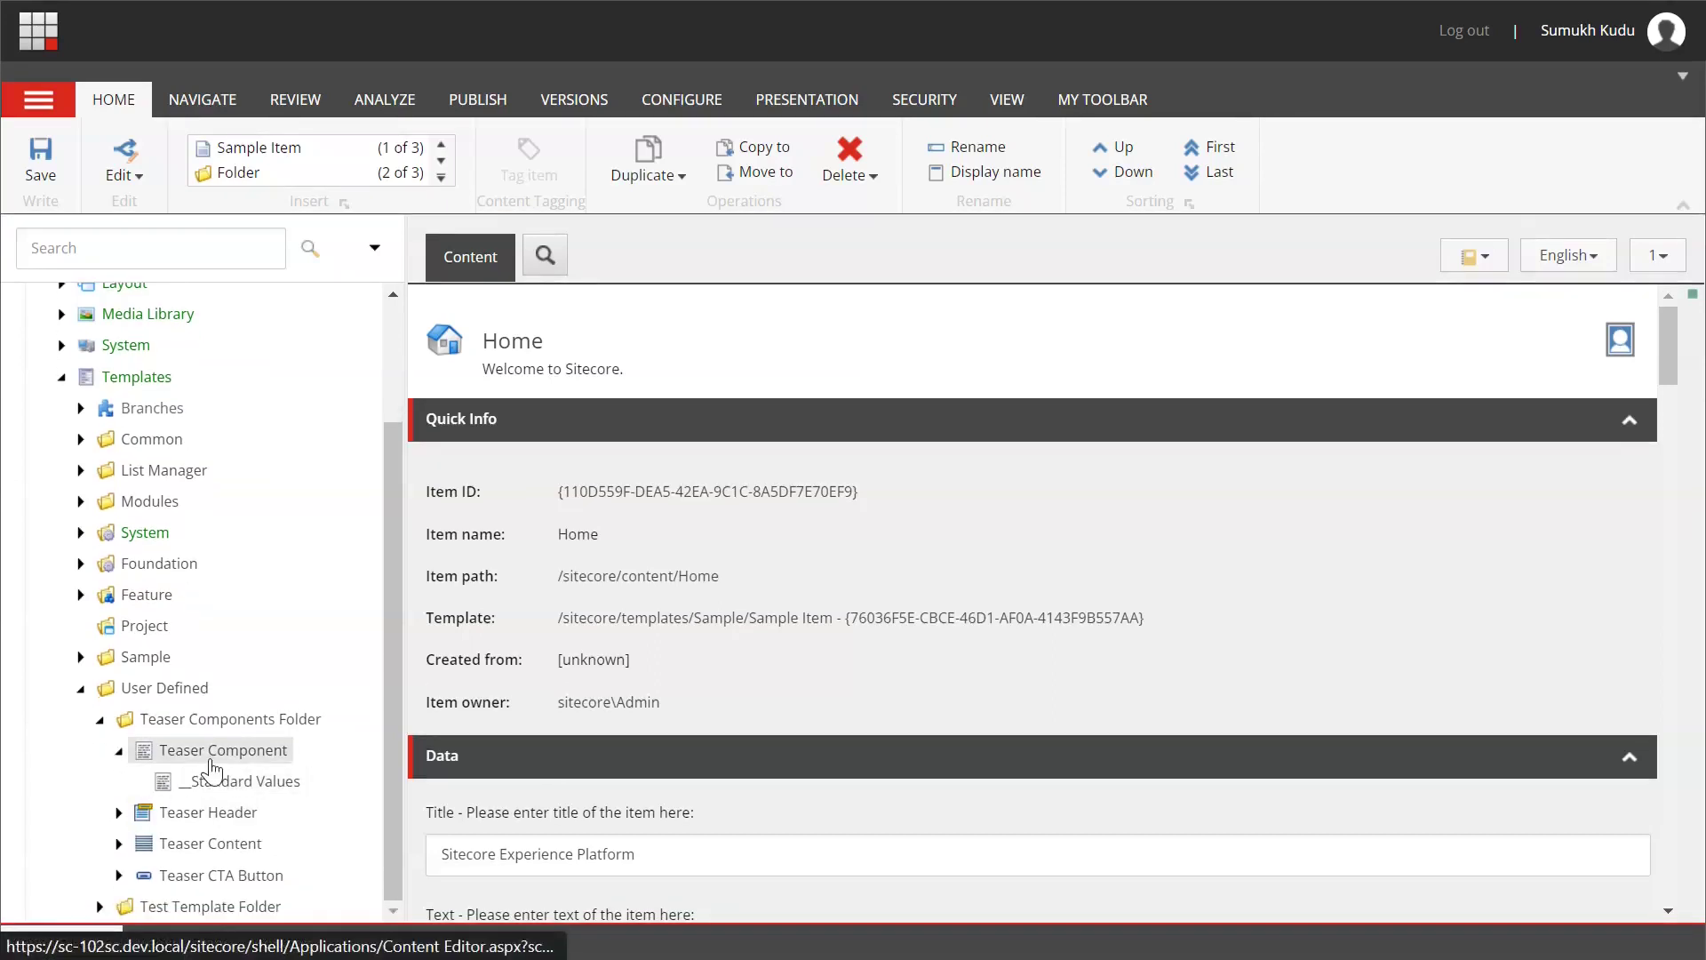
click(206, 787)
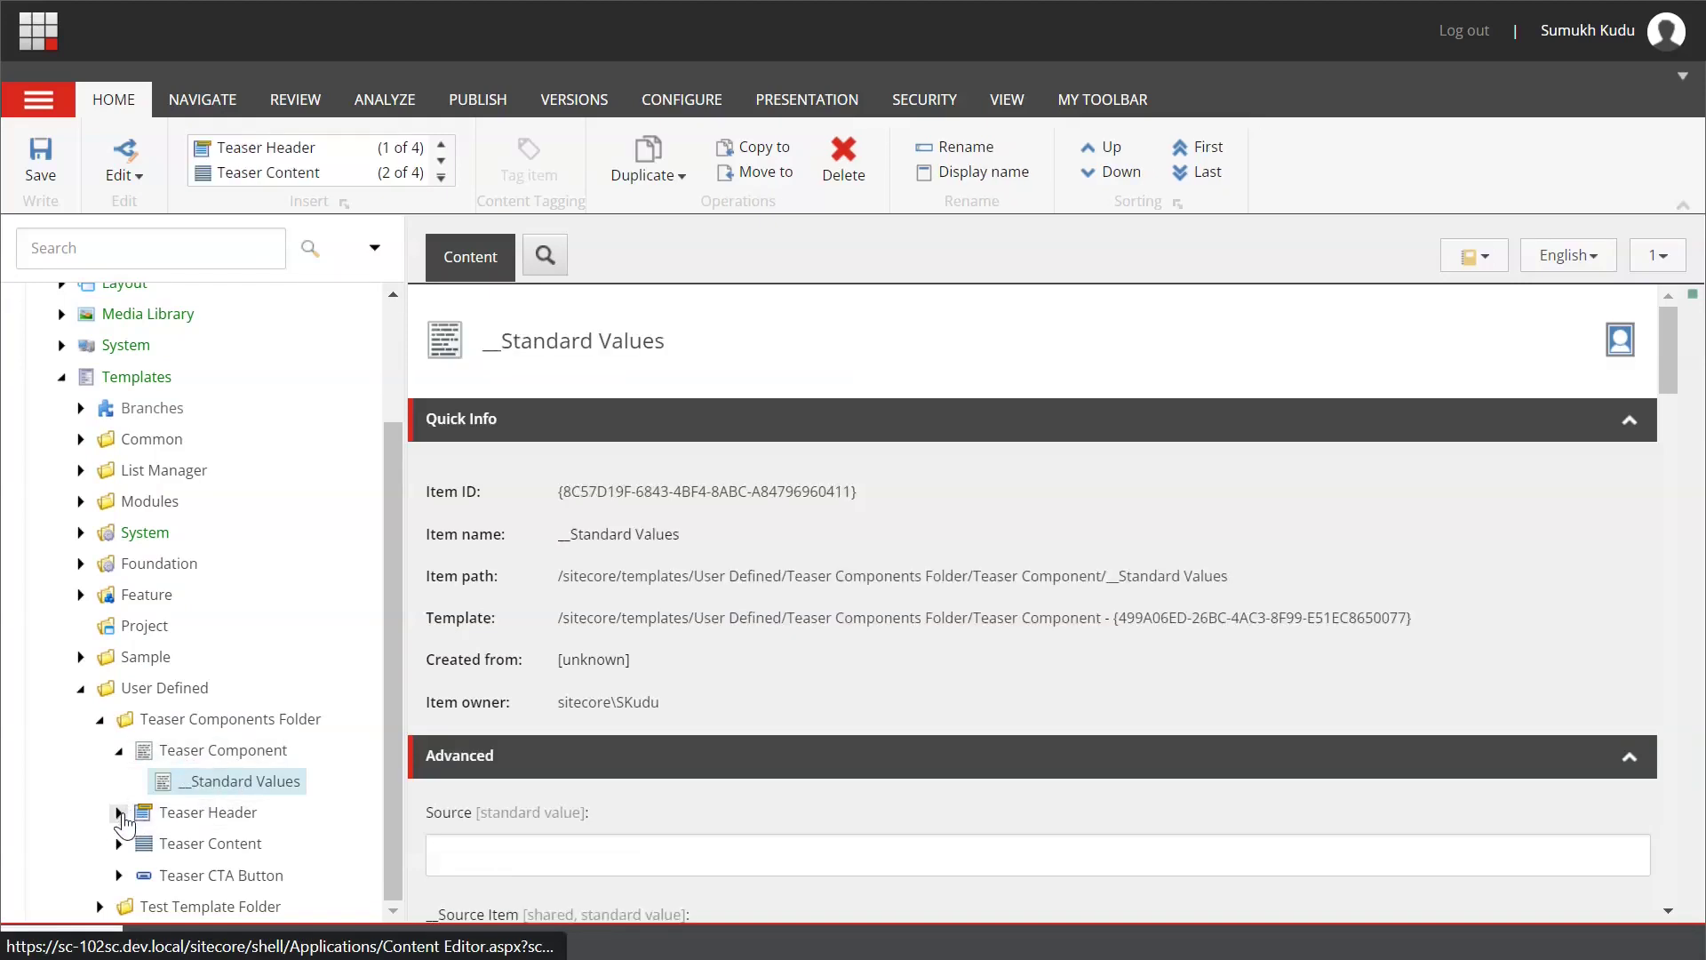
Review the Teaser Header, Teaser Content and Teaser CTA Button fields, then return to the standard values
click(119, 812)
click(139, 814)
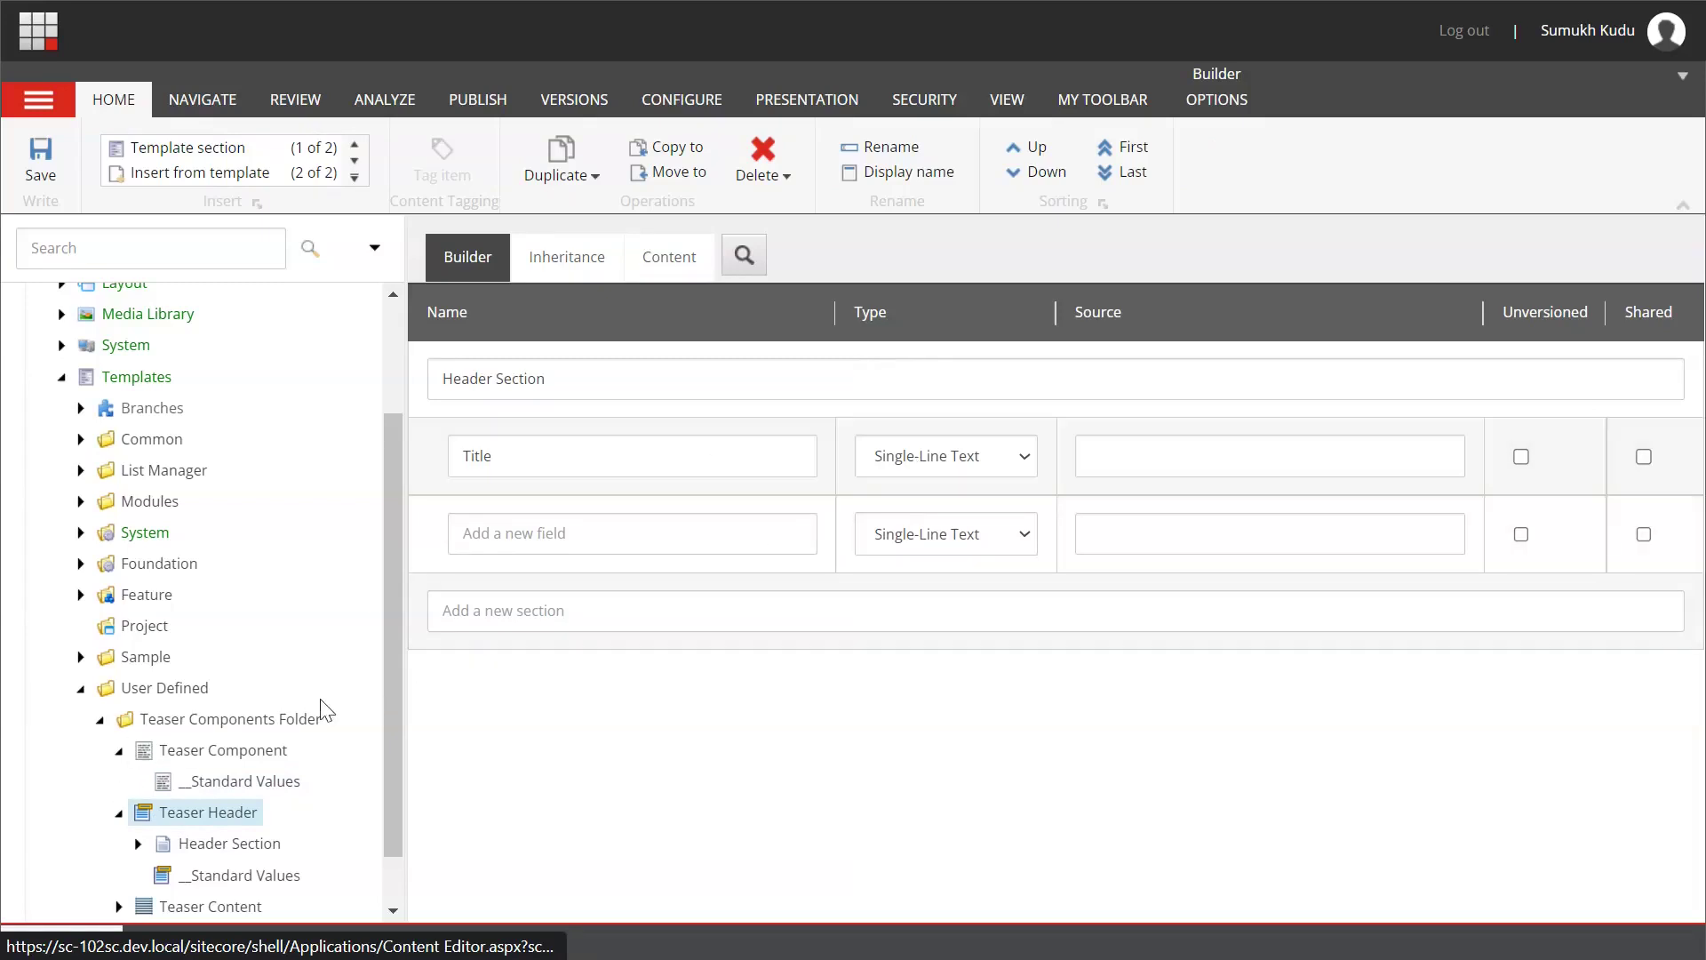
scroll(320, 704, down, 1)
click(119, 844)
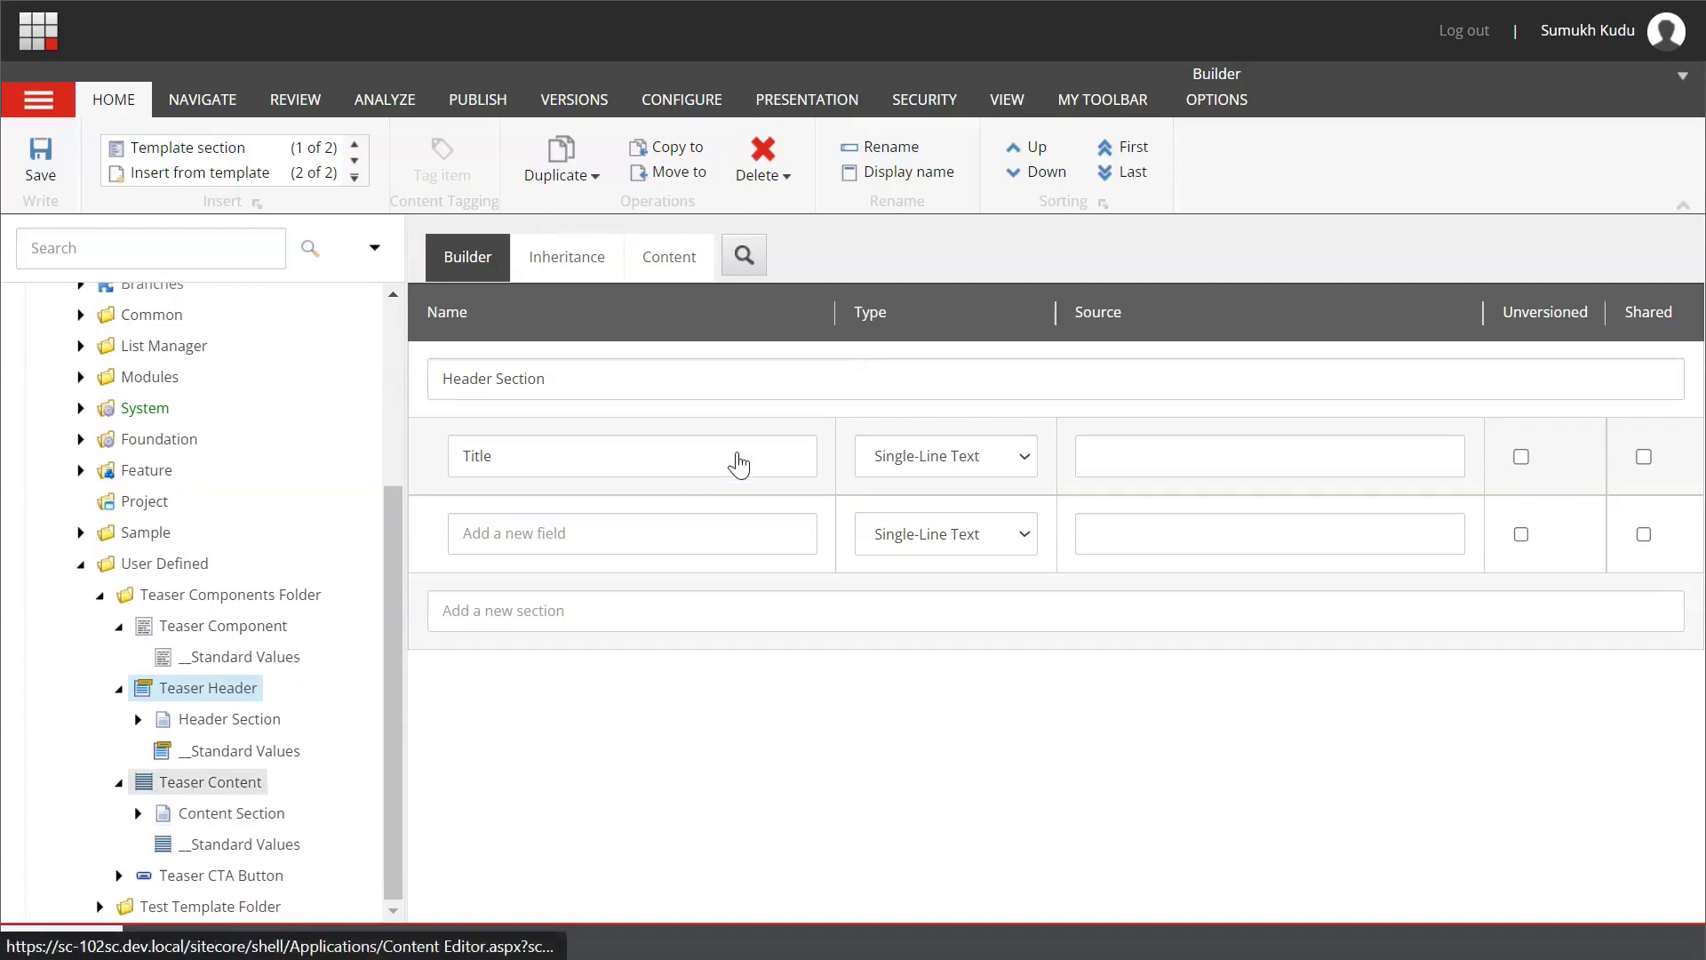
click(145, 784)
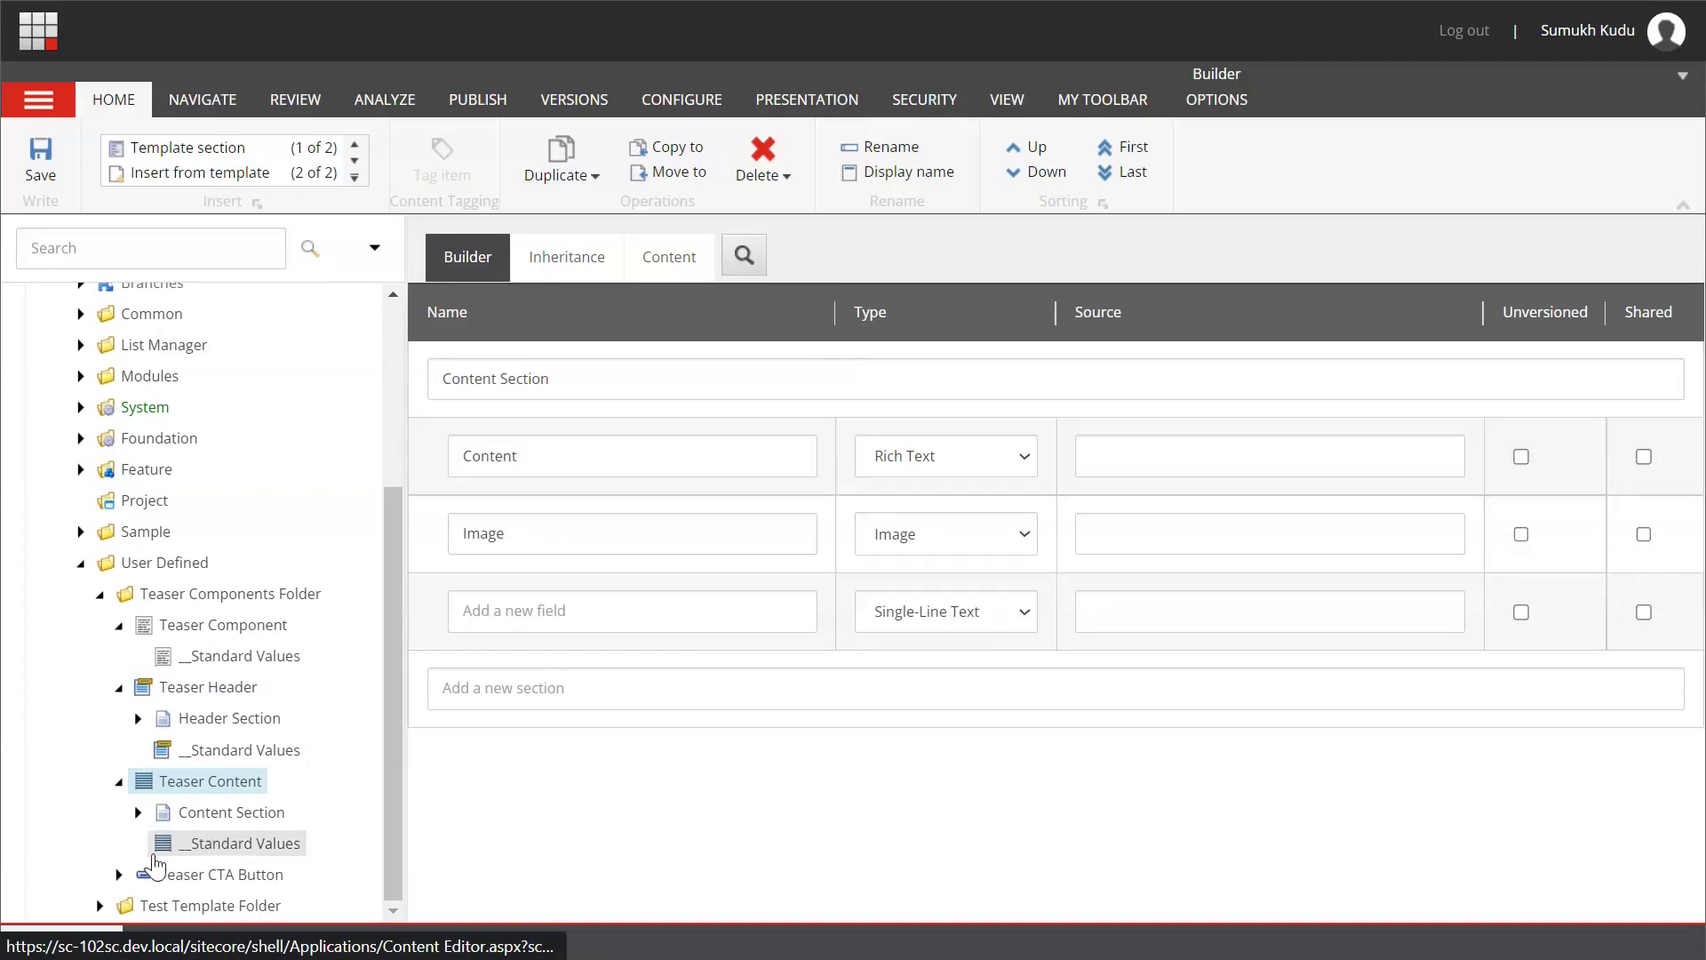
click(118, 876)
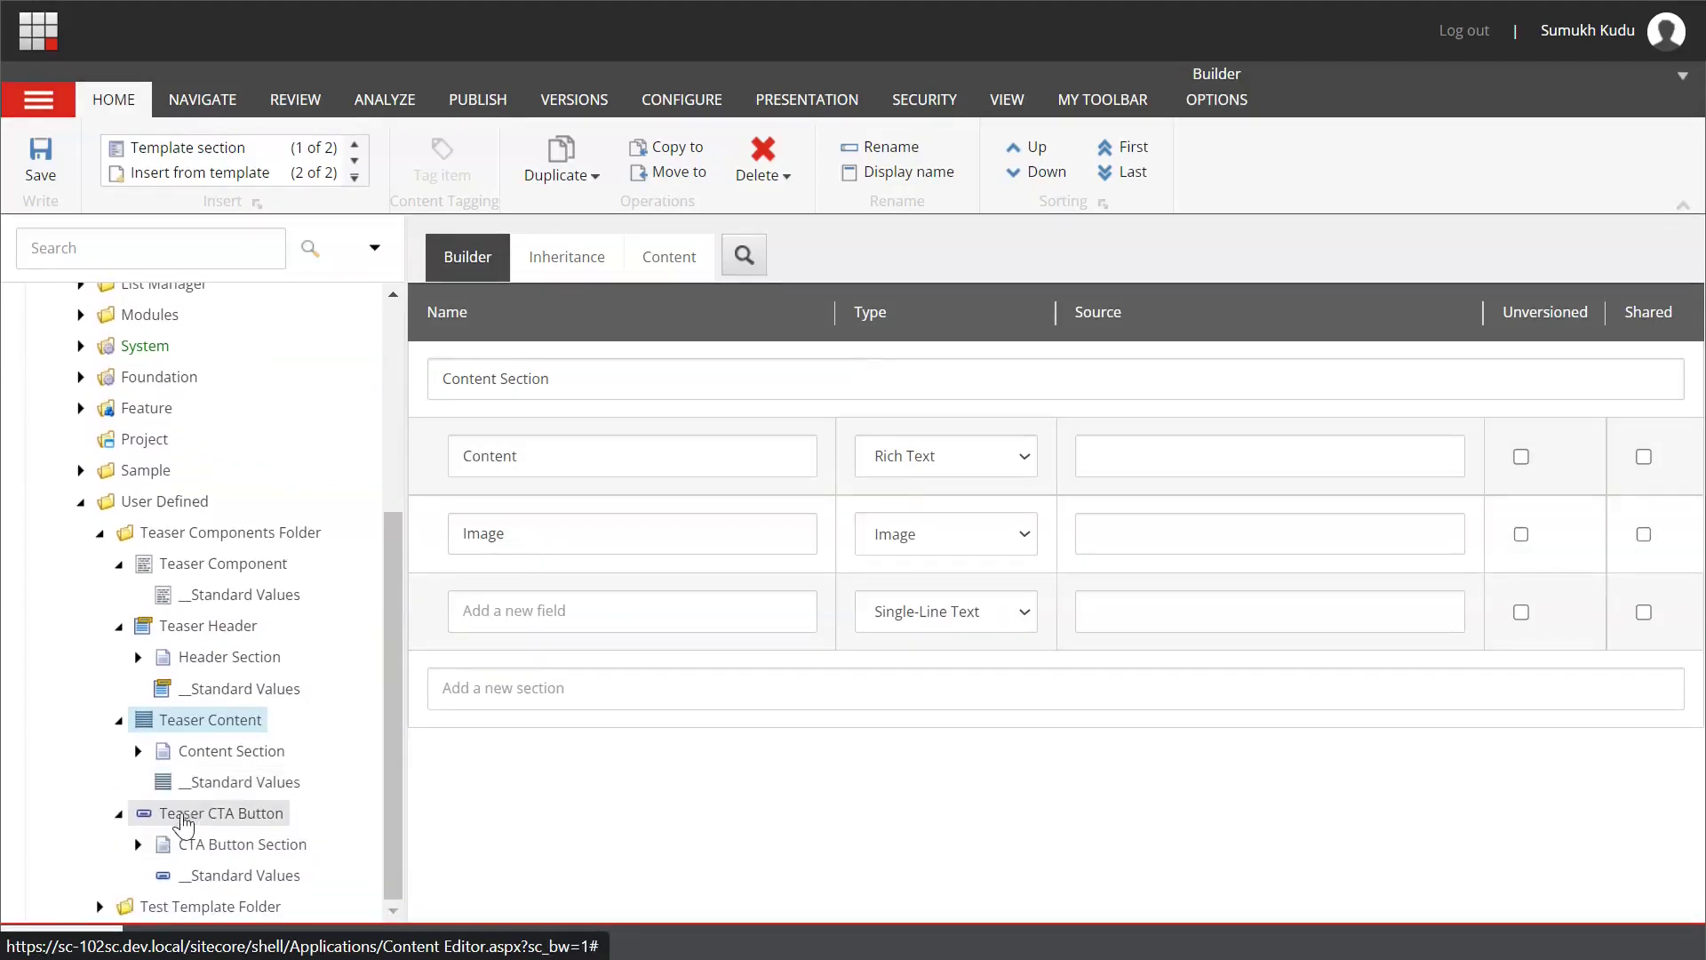
click(188, 815)
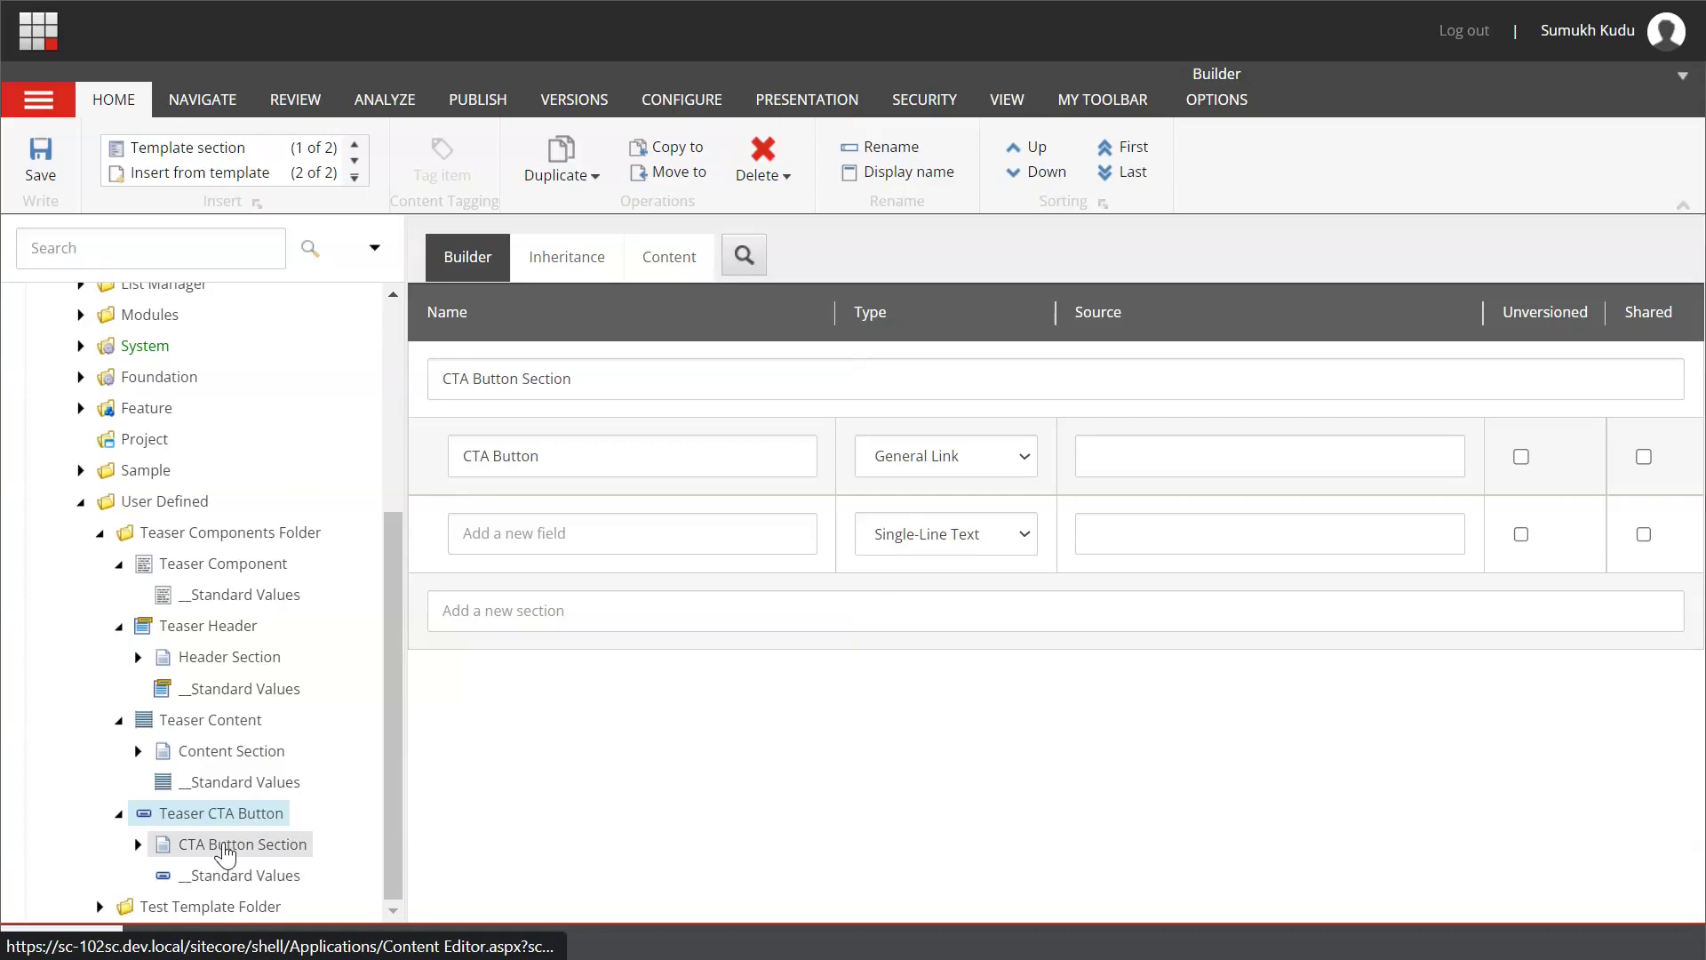
click(242, 601)
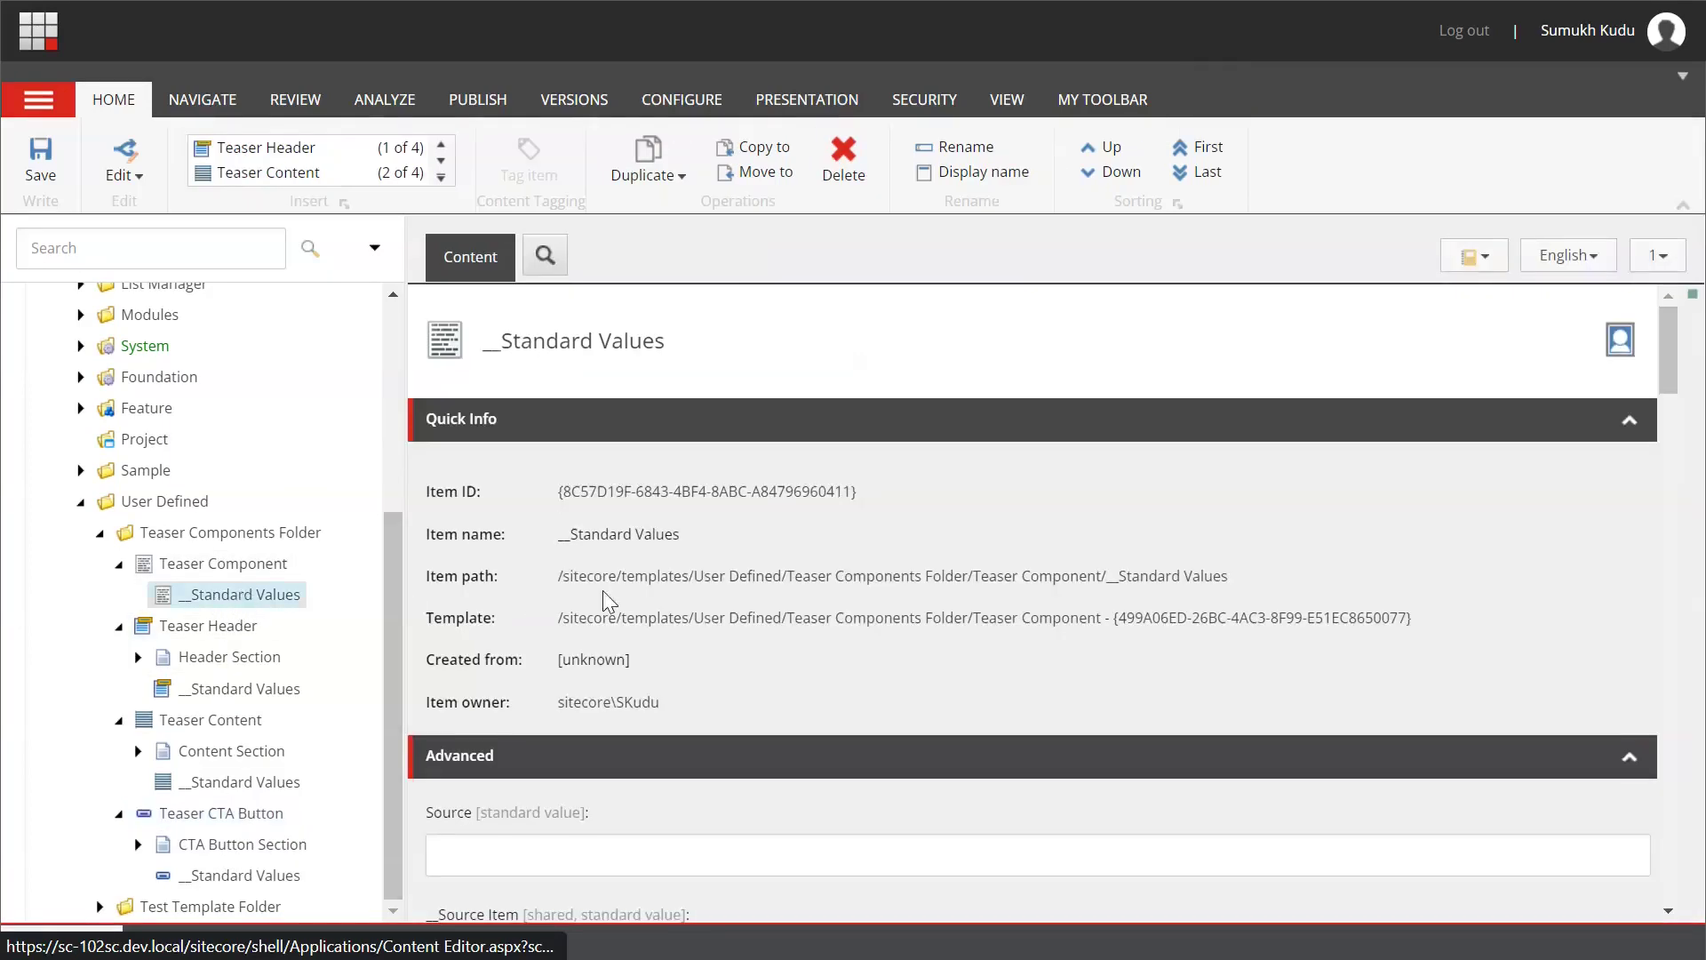
Search the field list for 'inse' to show Insert options, then collapse Teaser Components Folder
click(1467, 258)
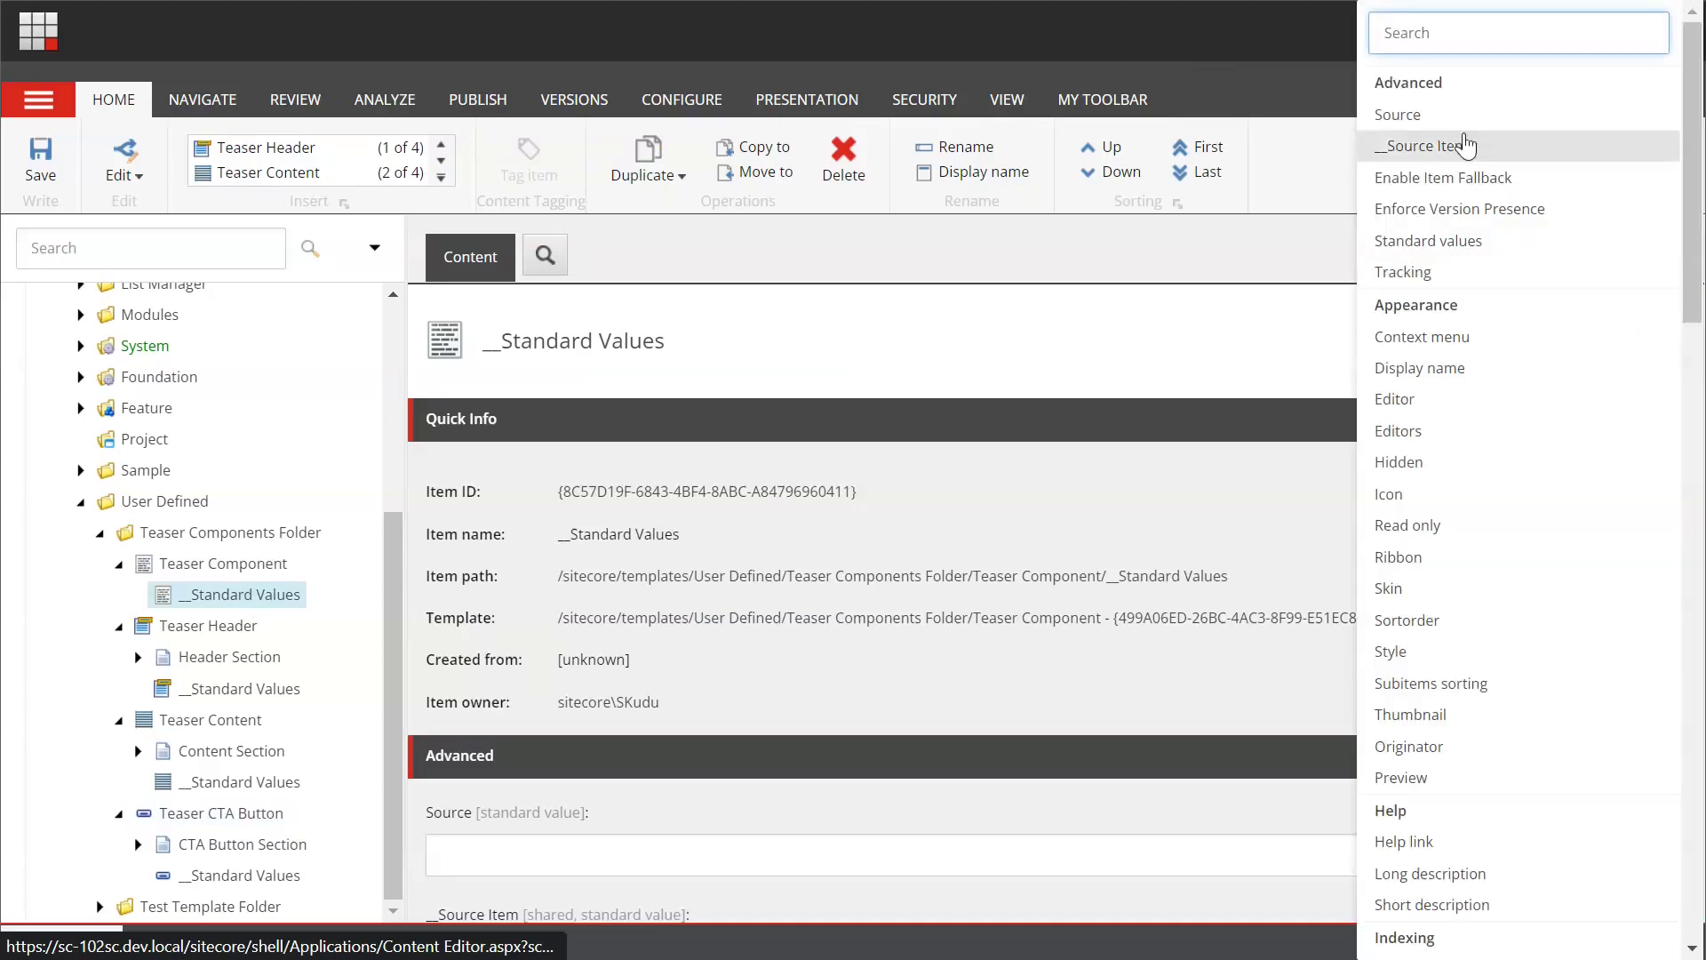
text(inse)
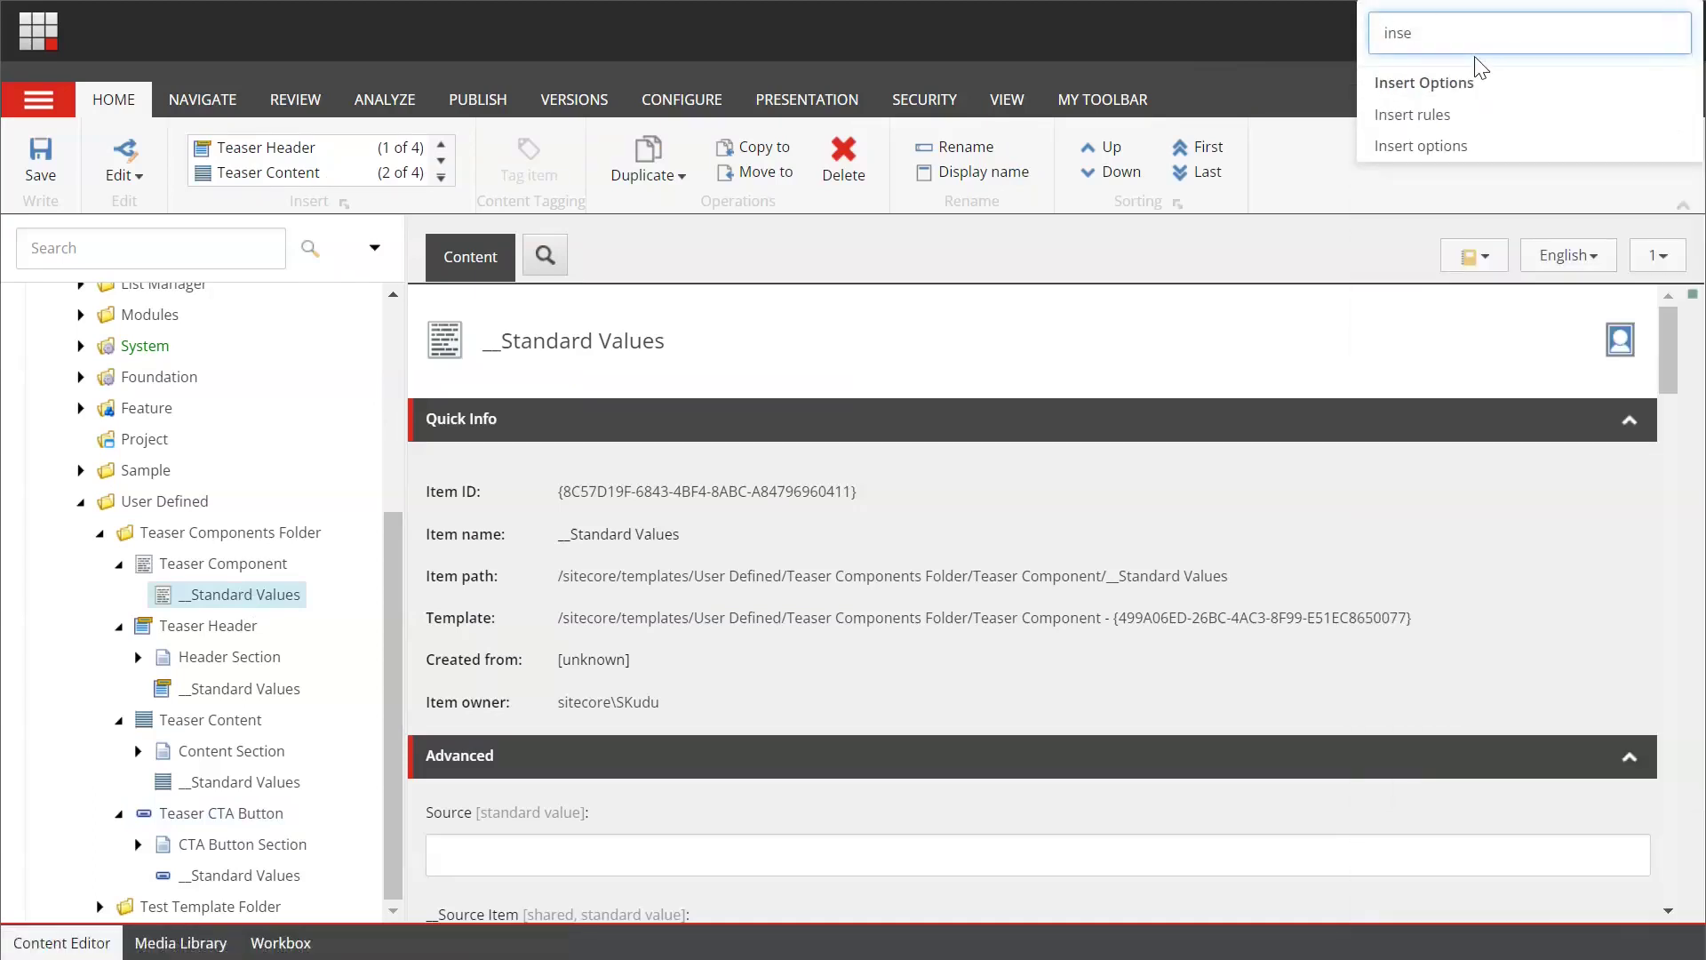
click(1463, 144)
scroll(736, 556, up, 2)
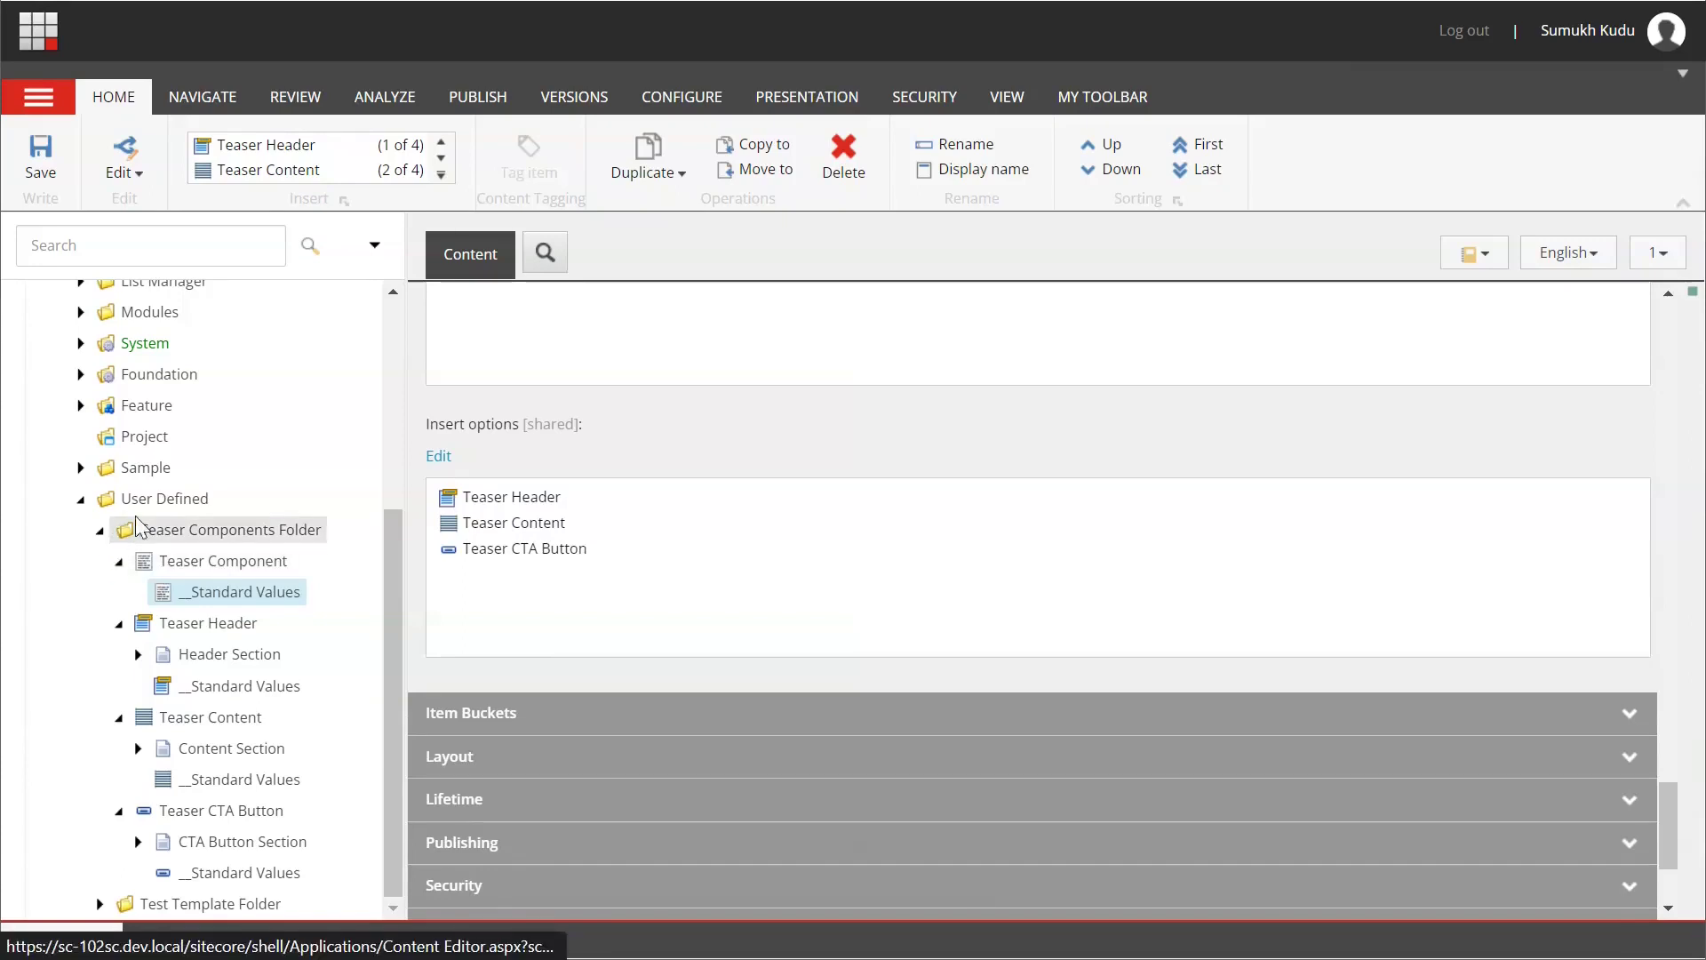
click(101, 531)
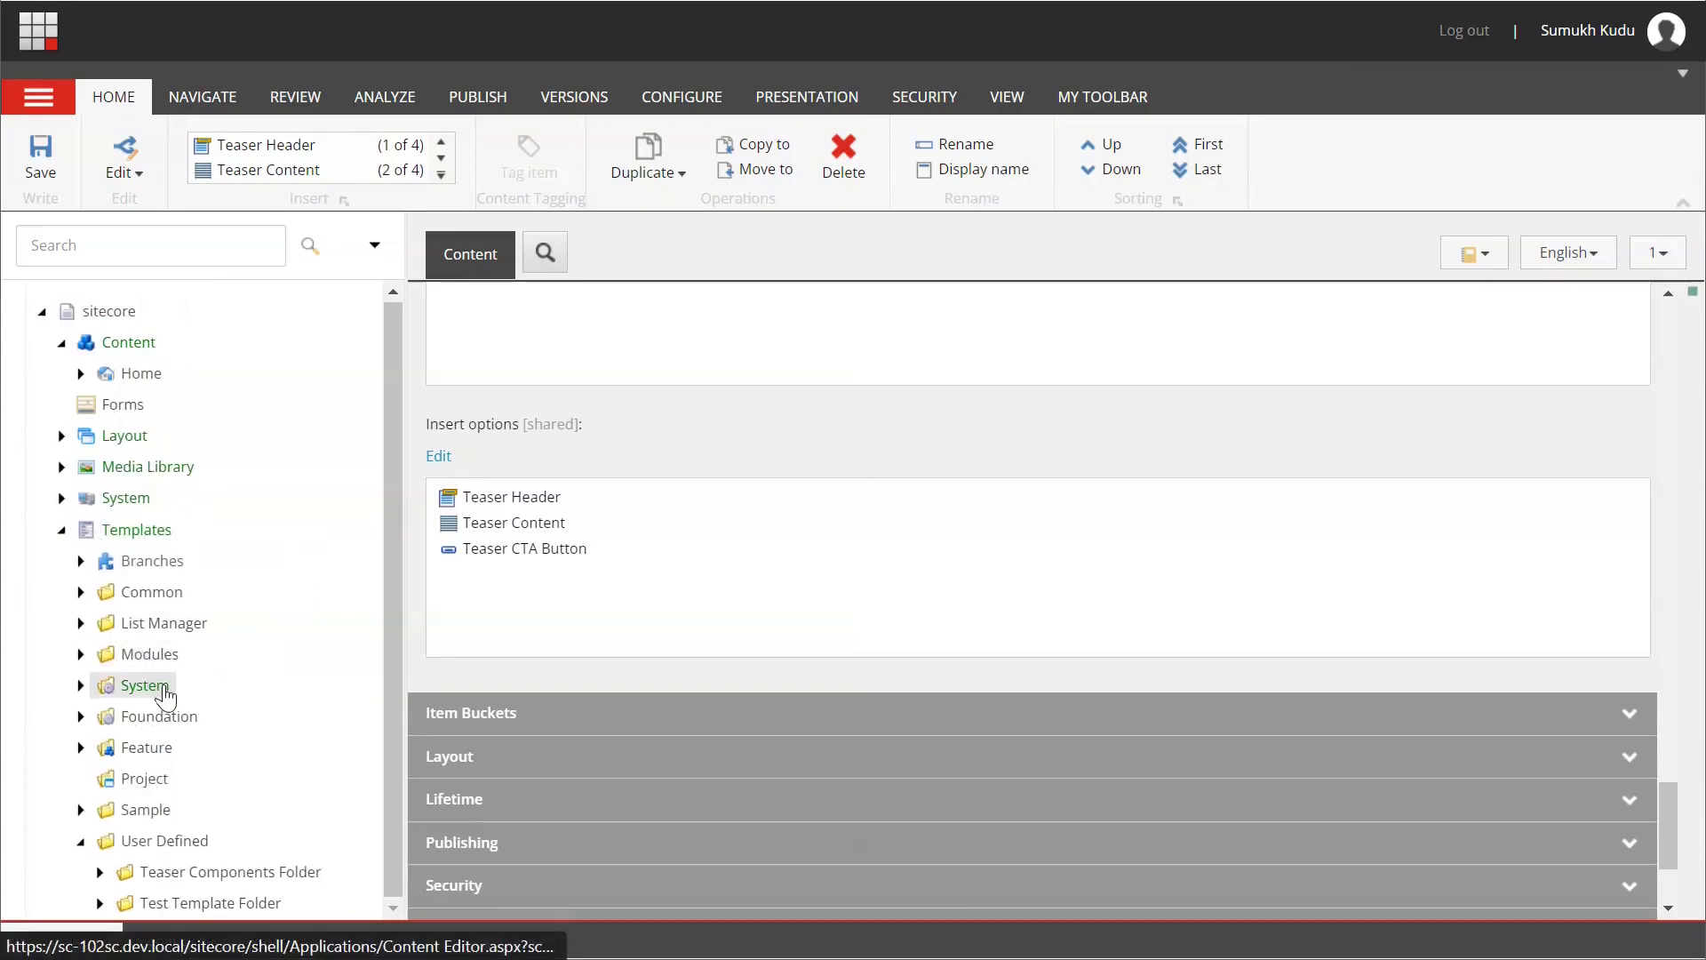
Add a branch folder named 'Teaser Branch Folder' under Templates > Branches > User Defined
click(81, 562)
scroll(77, 569, down, 2)
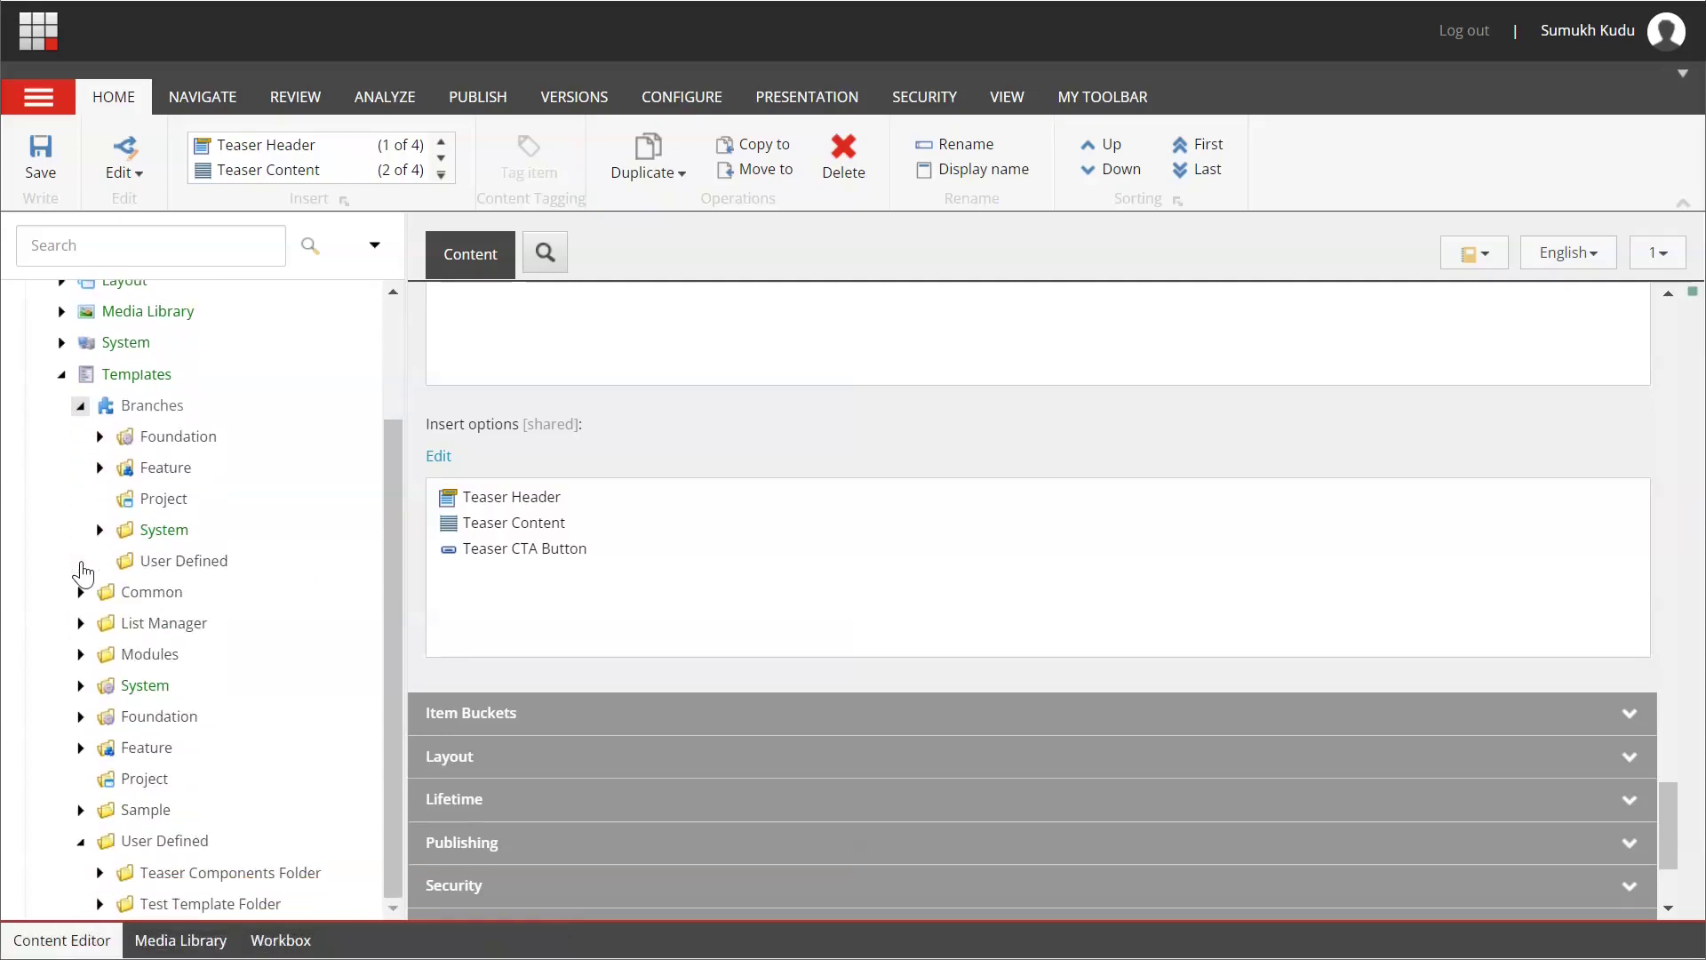
right_click(174, 573)
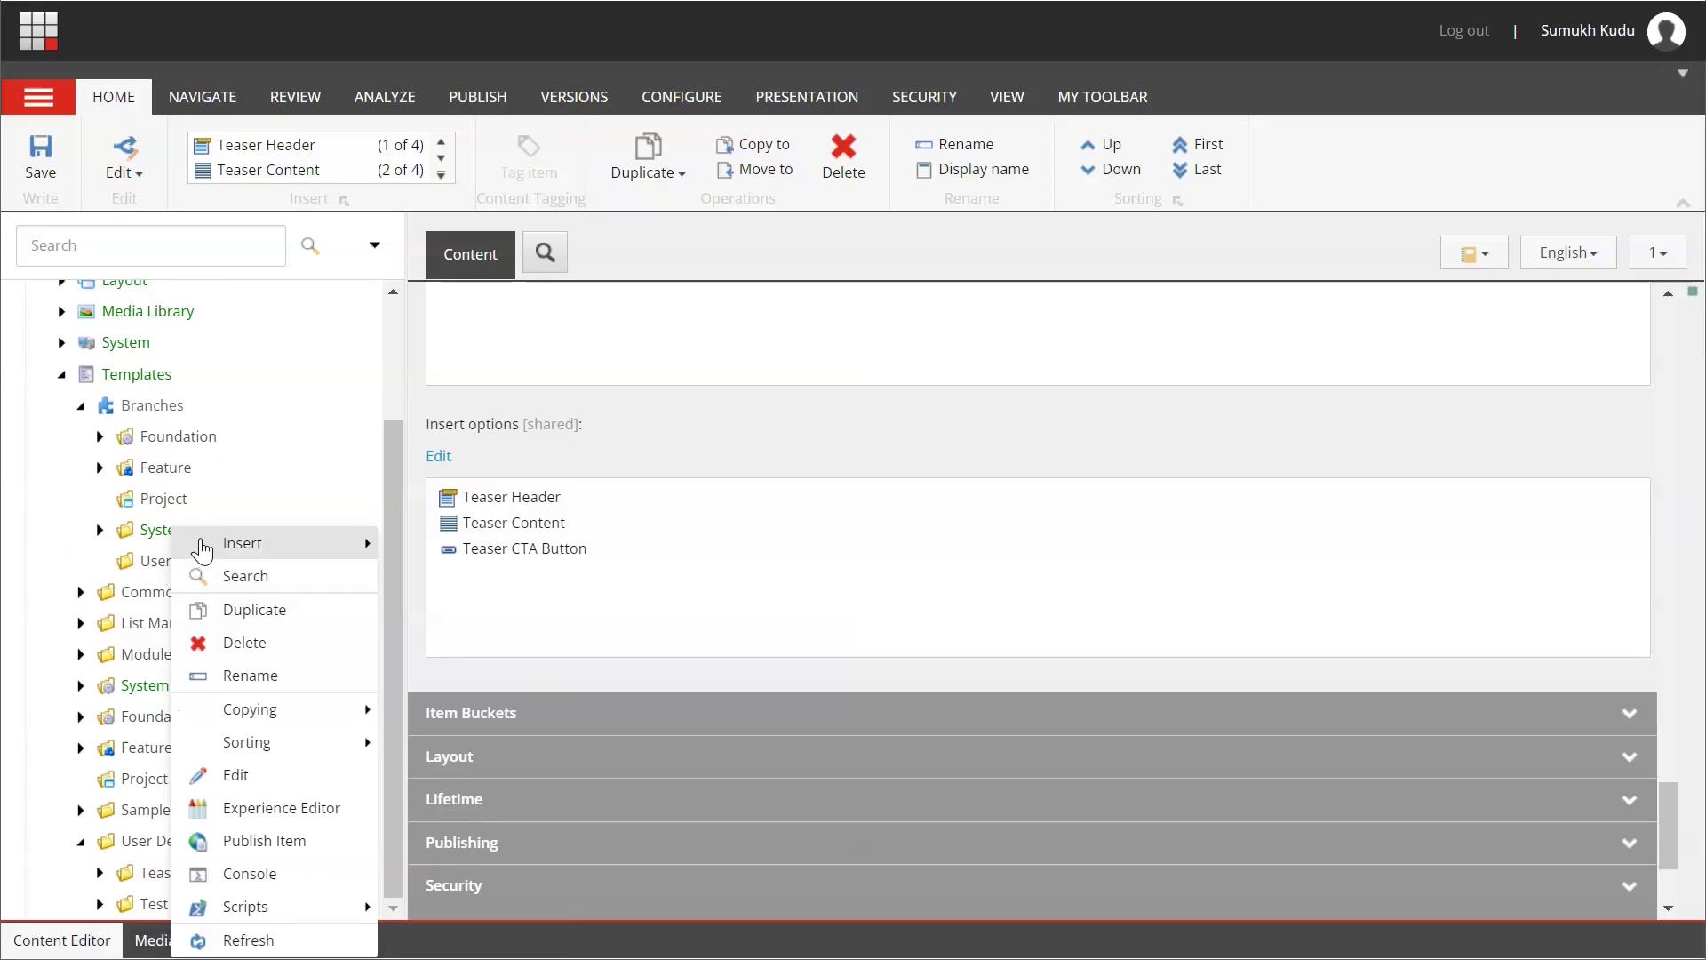
mouse_move(205, 543)
click(444, 574)
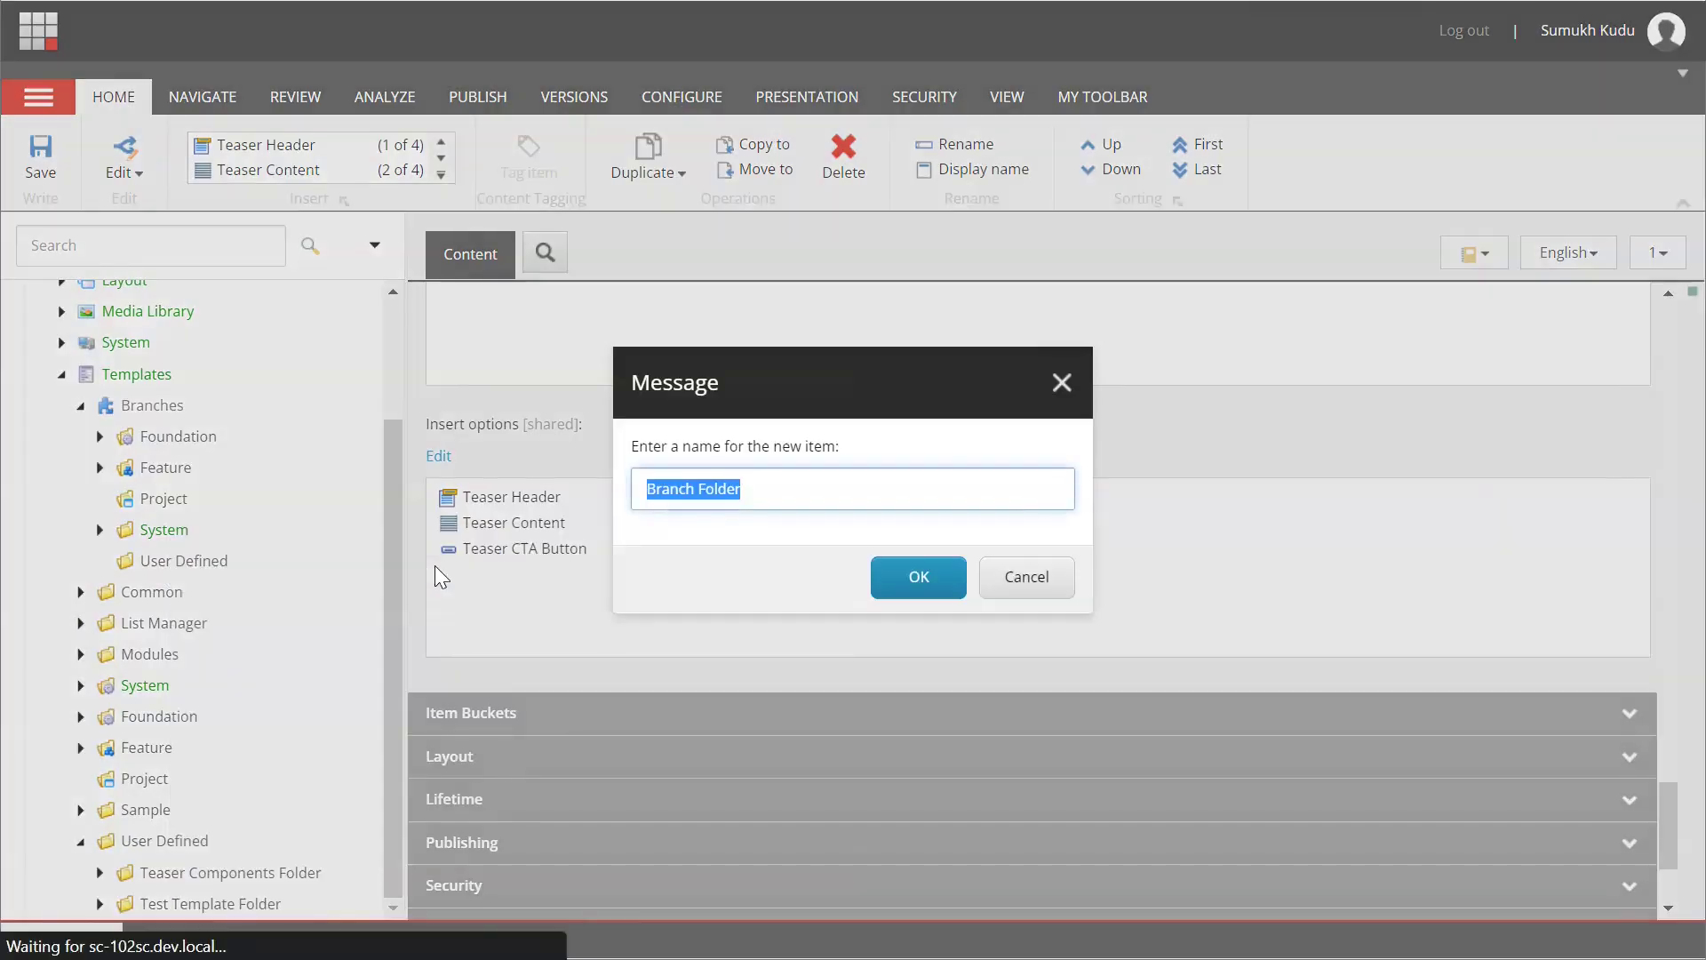
key(Home)
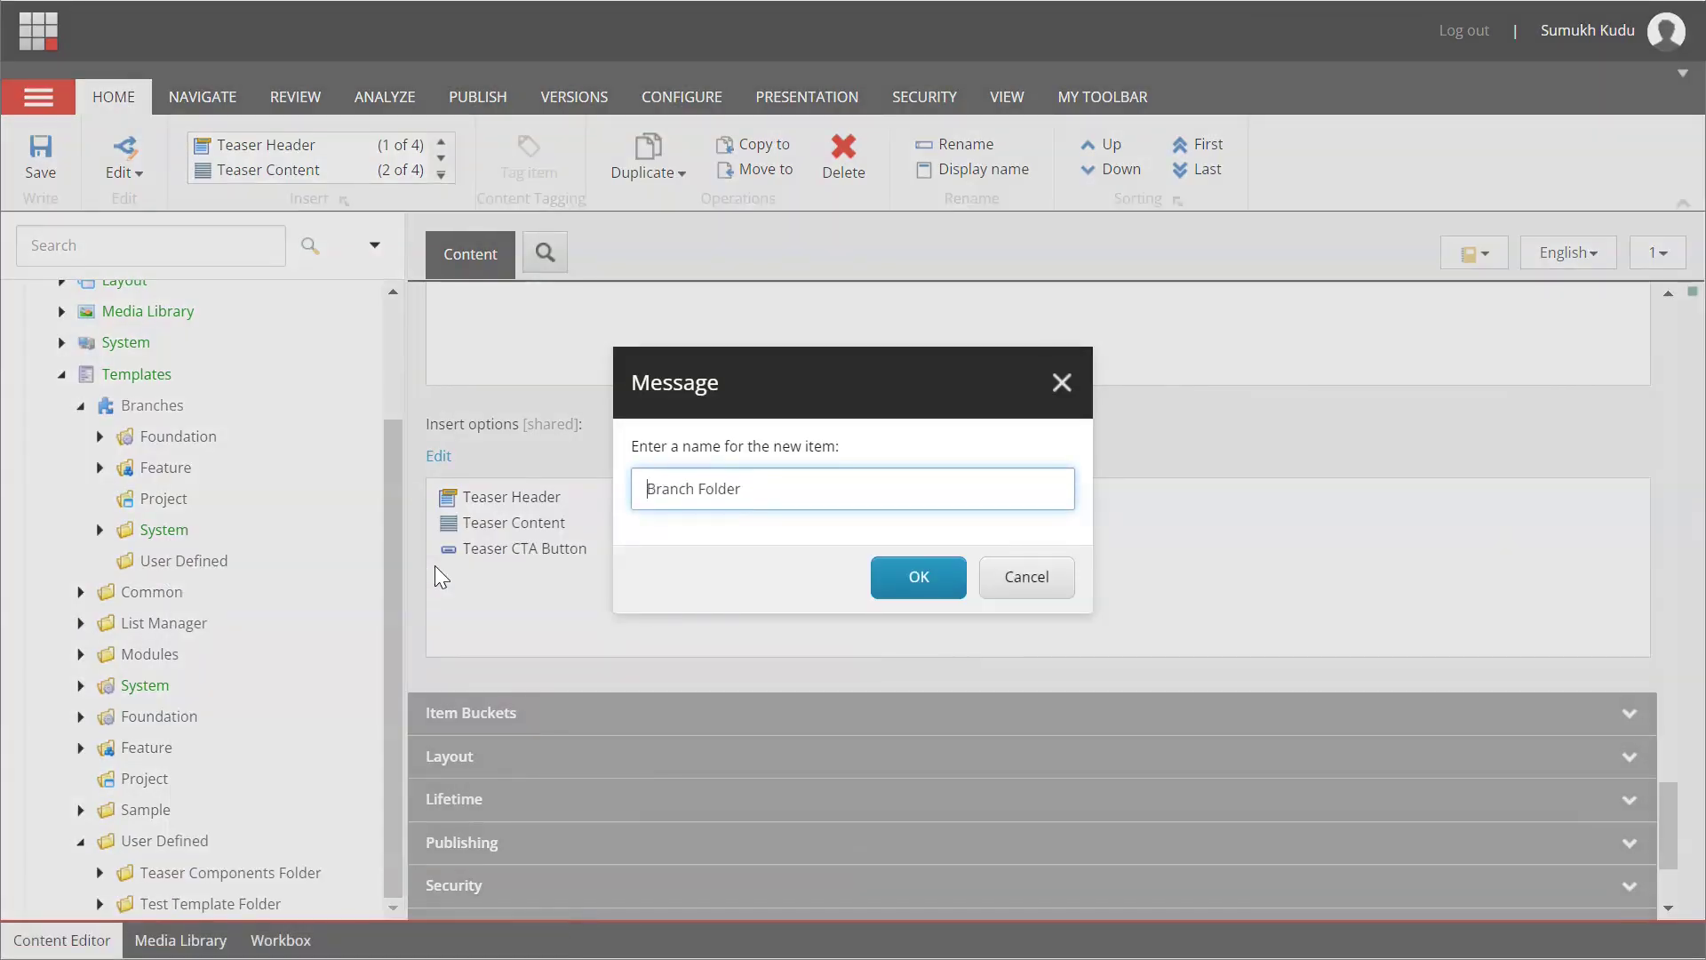
text(Teaser)
click(907, 584)
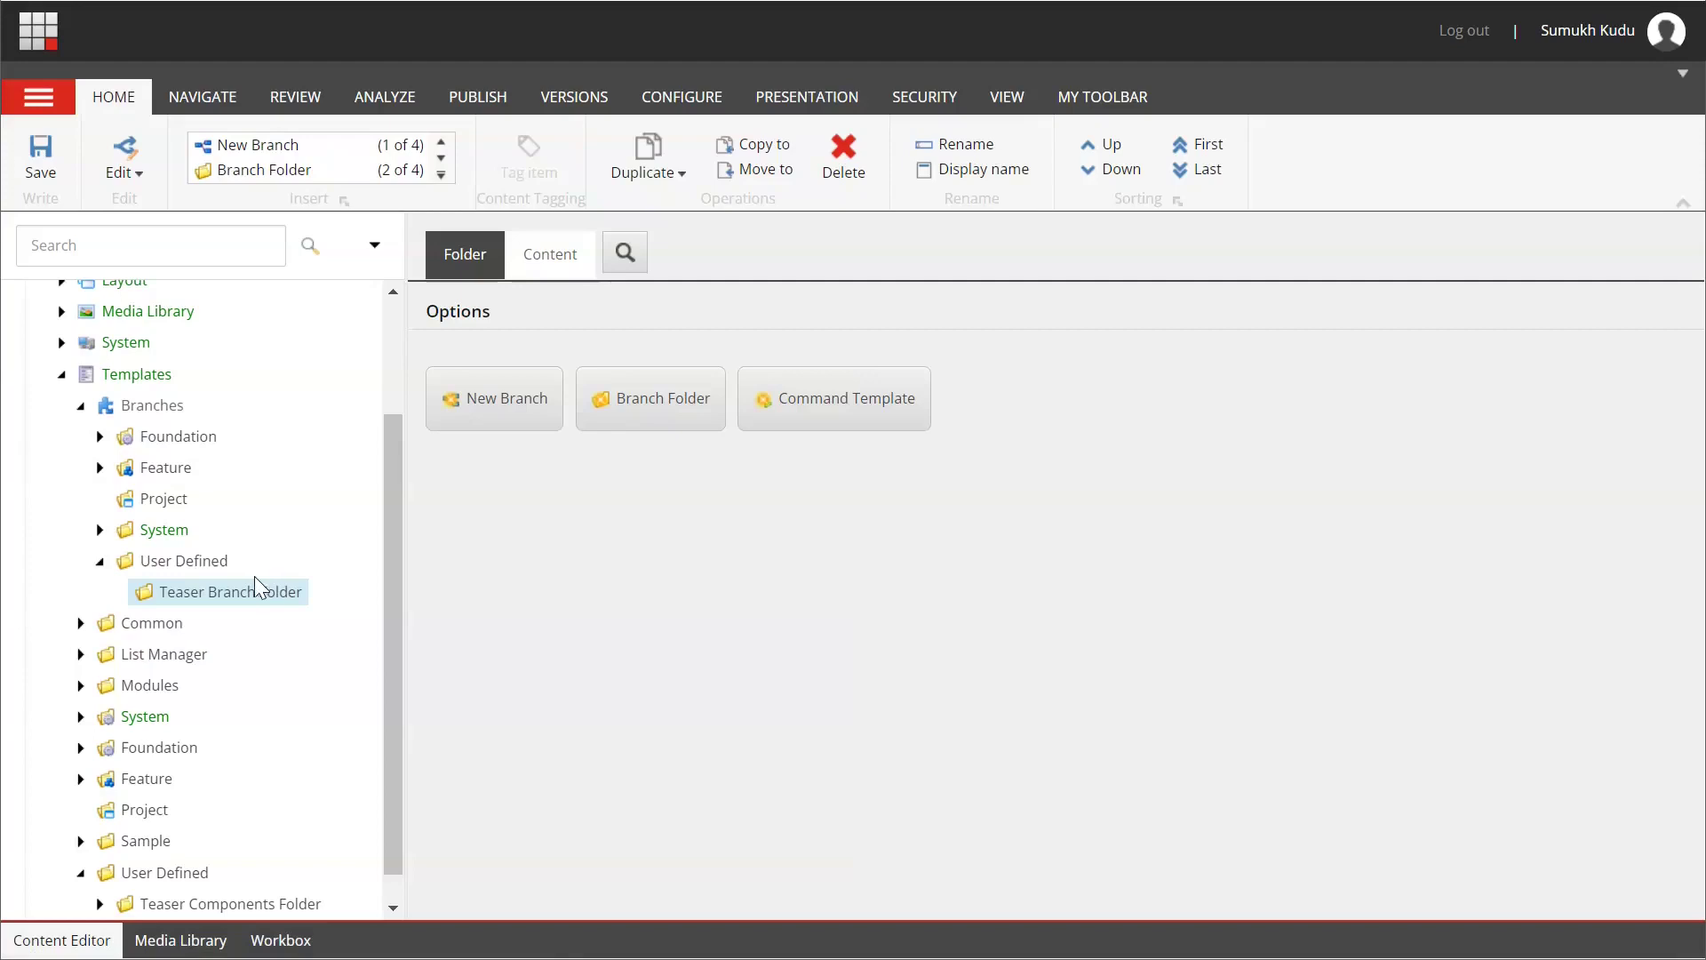
right_click(251, 604)
Create a new branch in Teaser Branch Folder based on the Teaser Component template
mouse_move(297, 545)
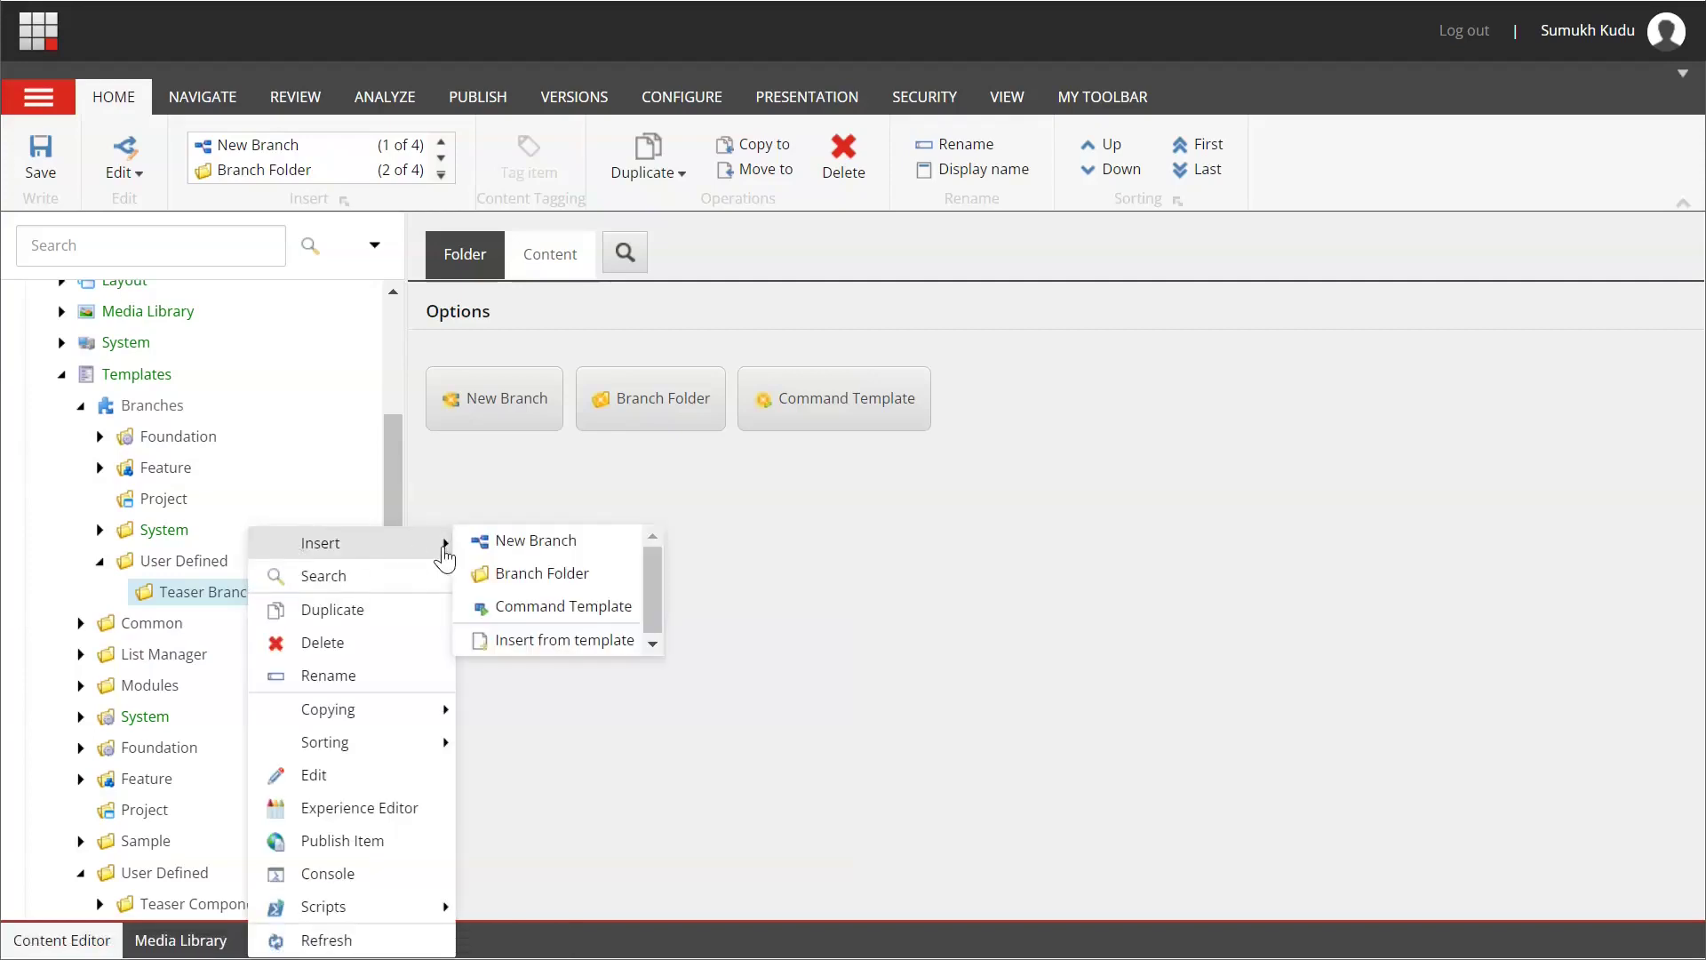
click(510, 544)
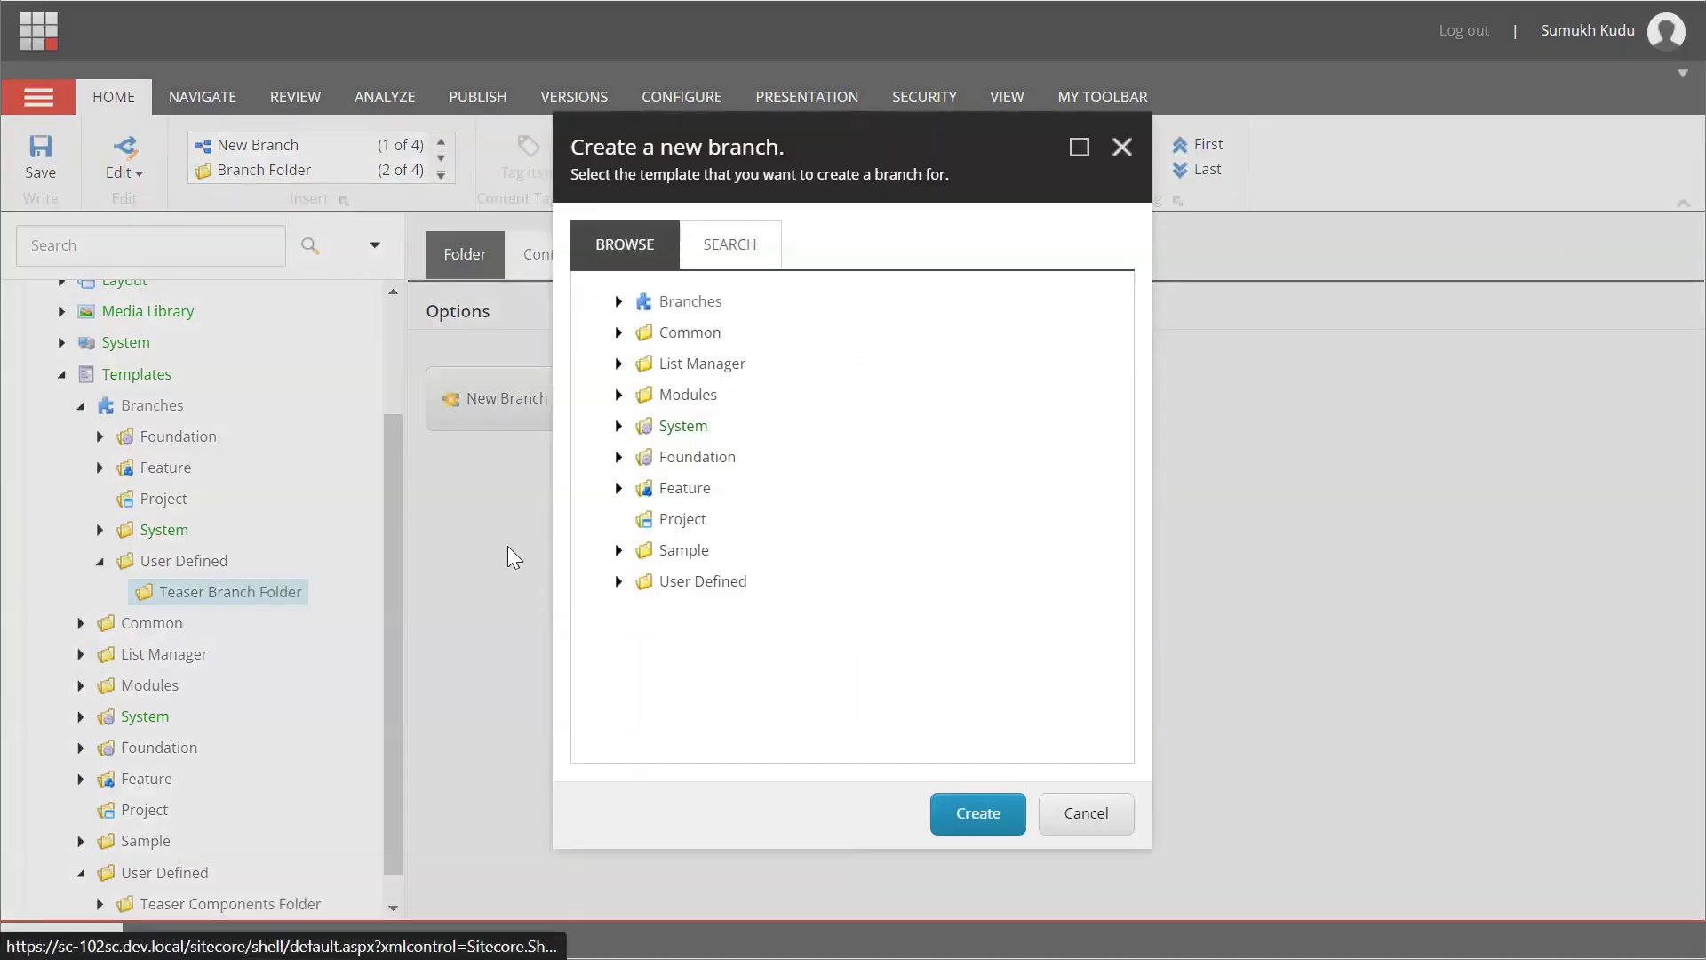
click(619, 581)
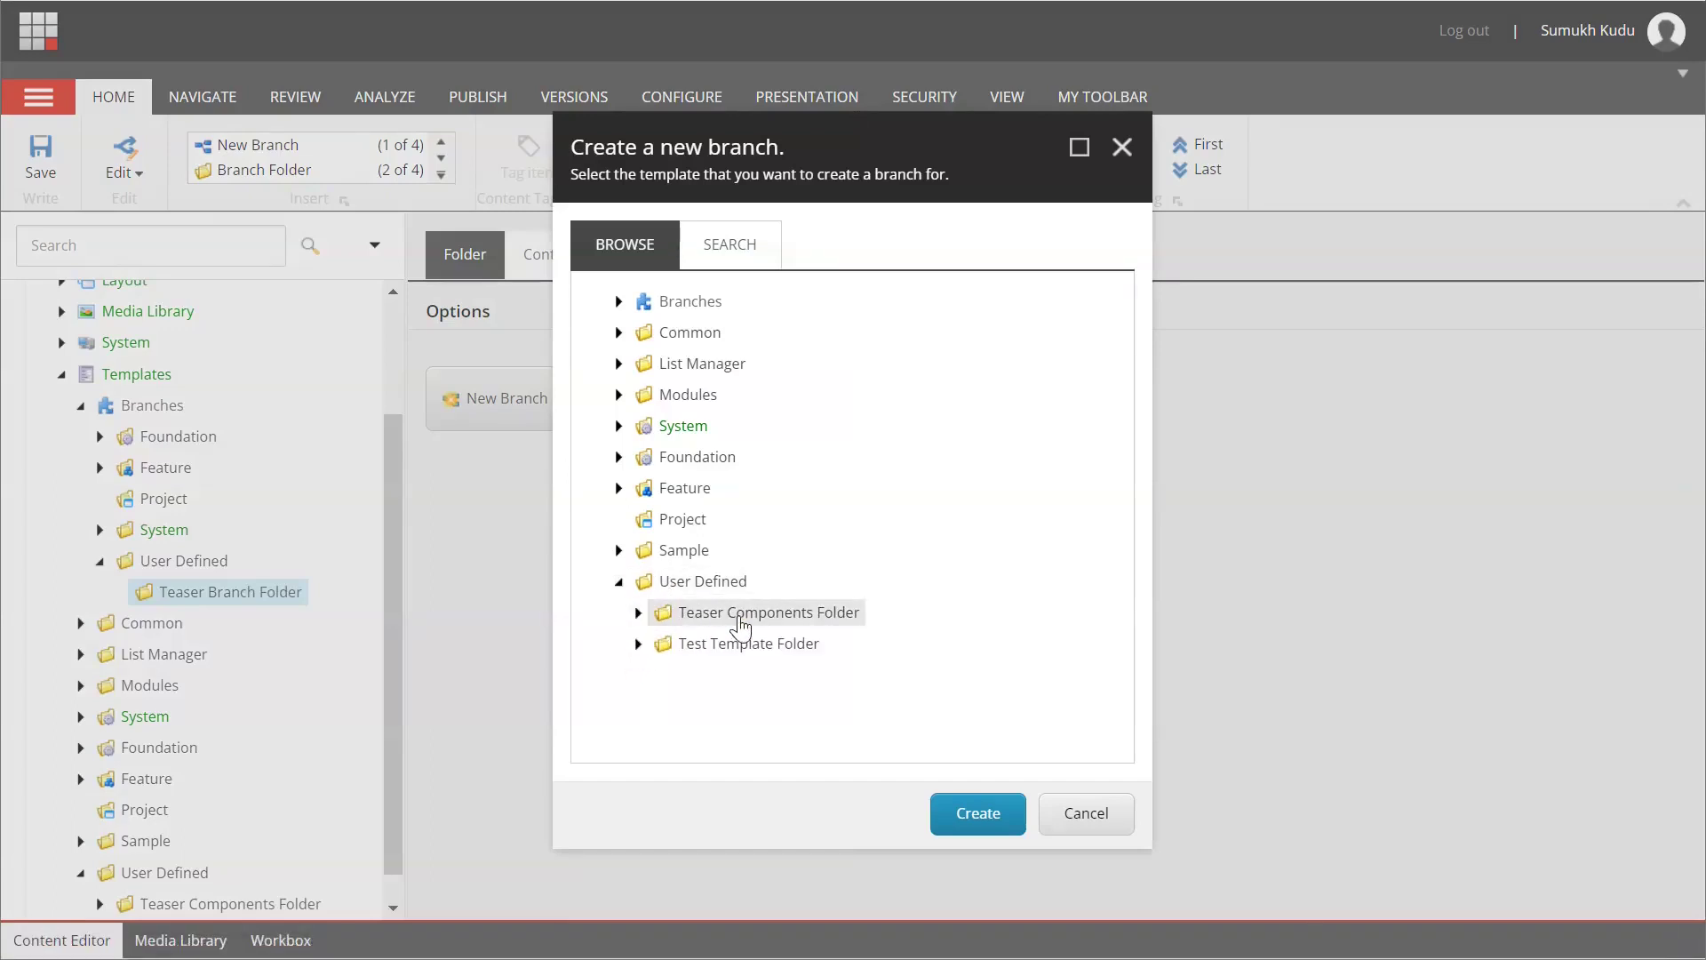
click(638, 612)
click(756, 621)
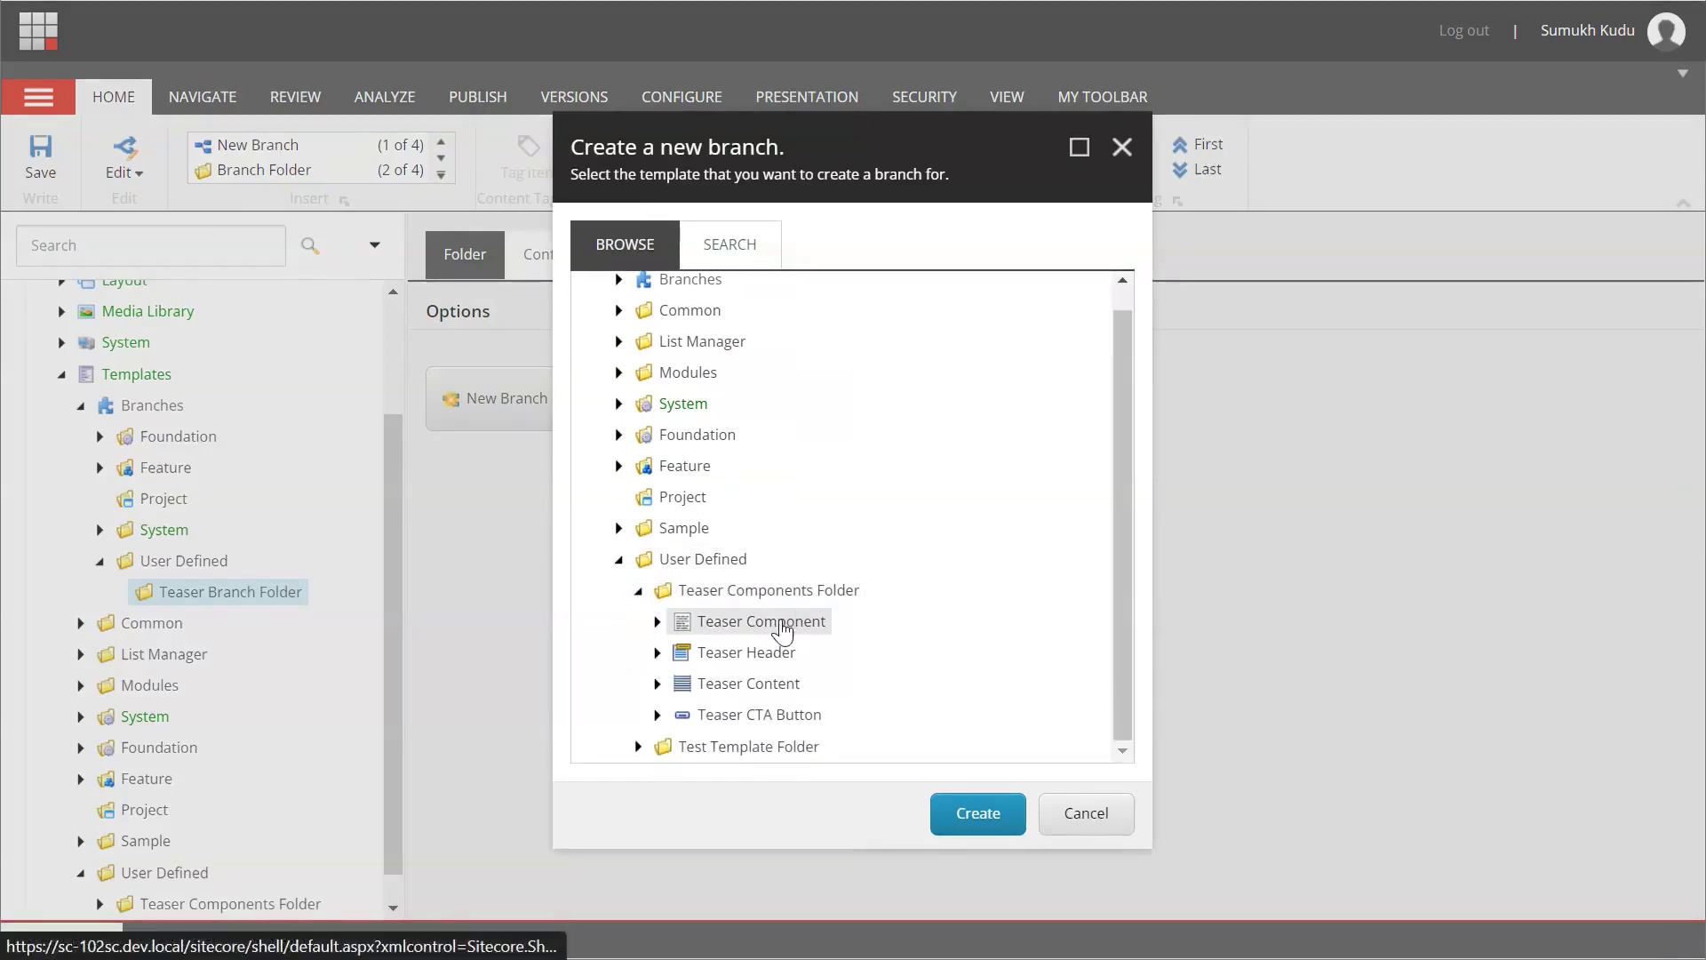
click(975, 827)
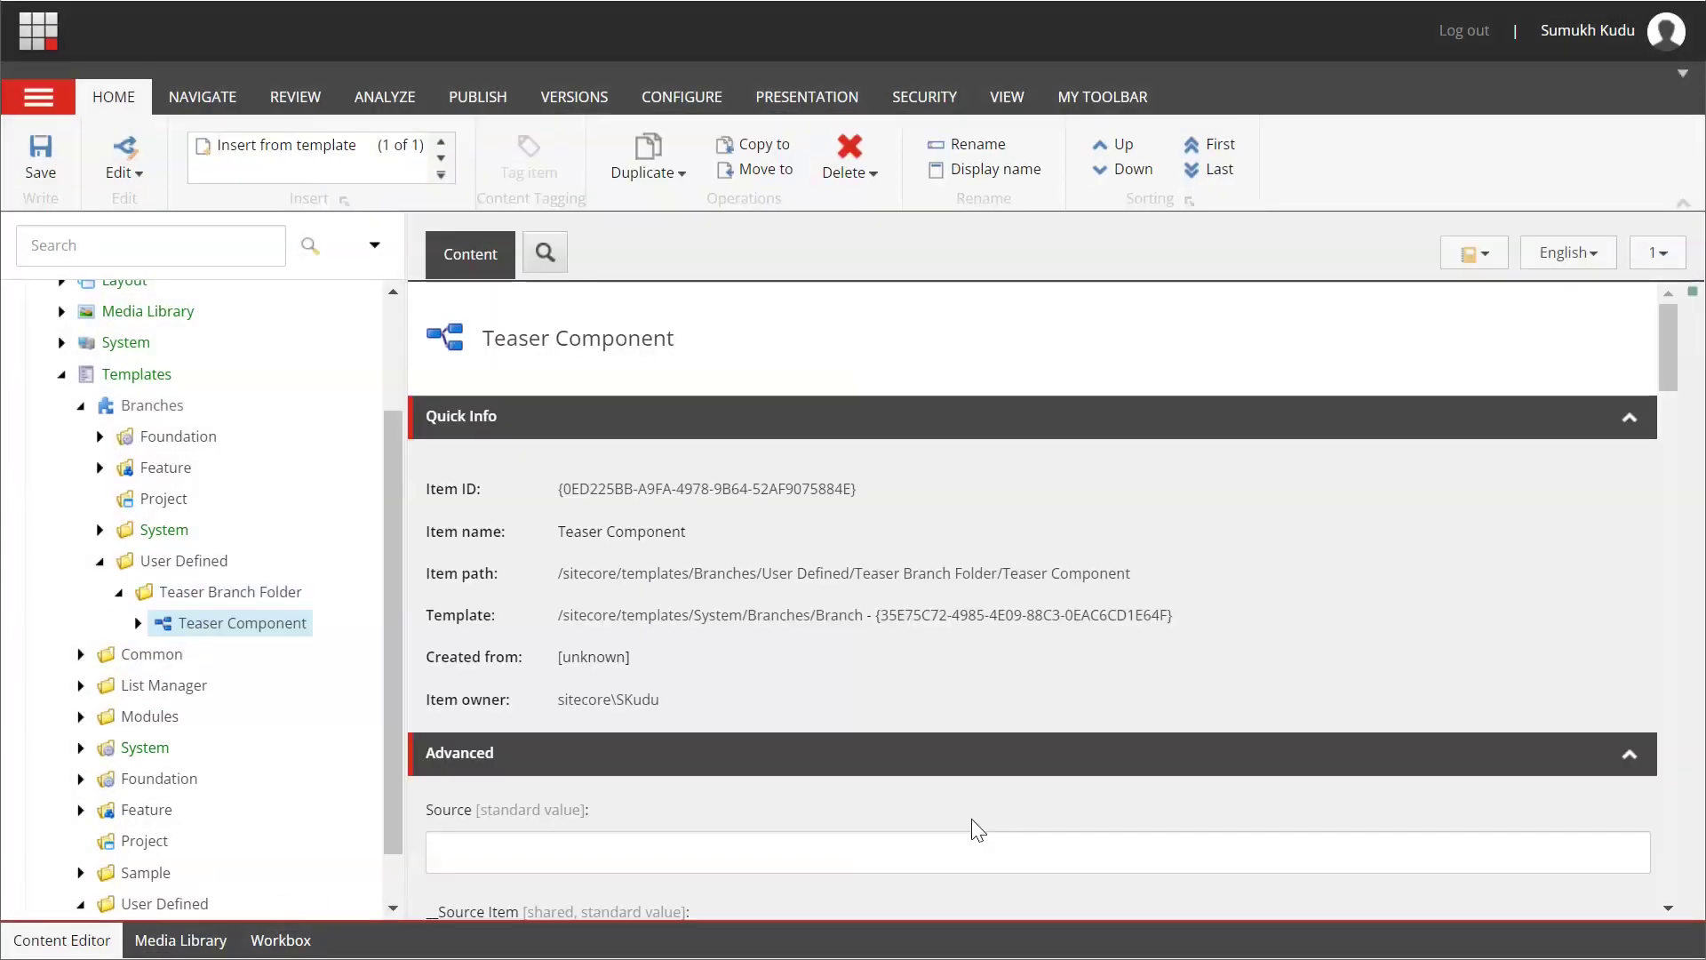
Add a Teaser Header item named 'Header' under the branch's $name node
scroll(362, 684, down, 1)
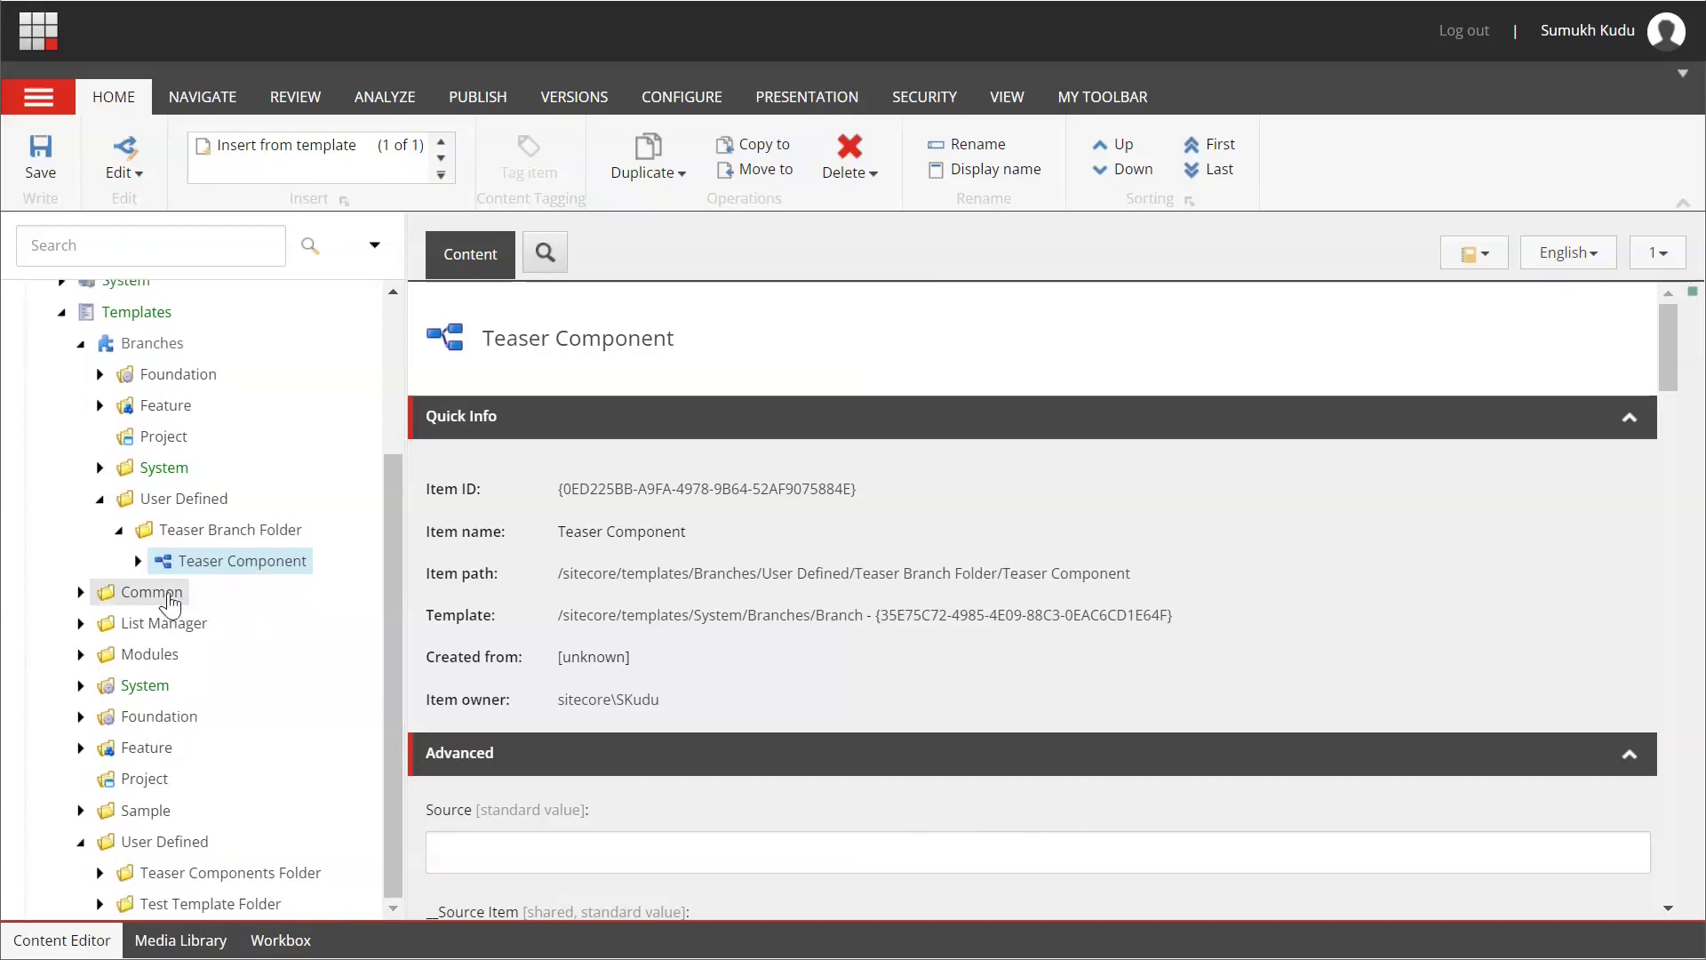
click(140, 563)
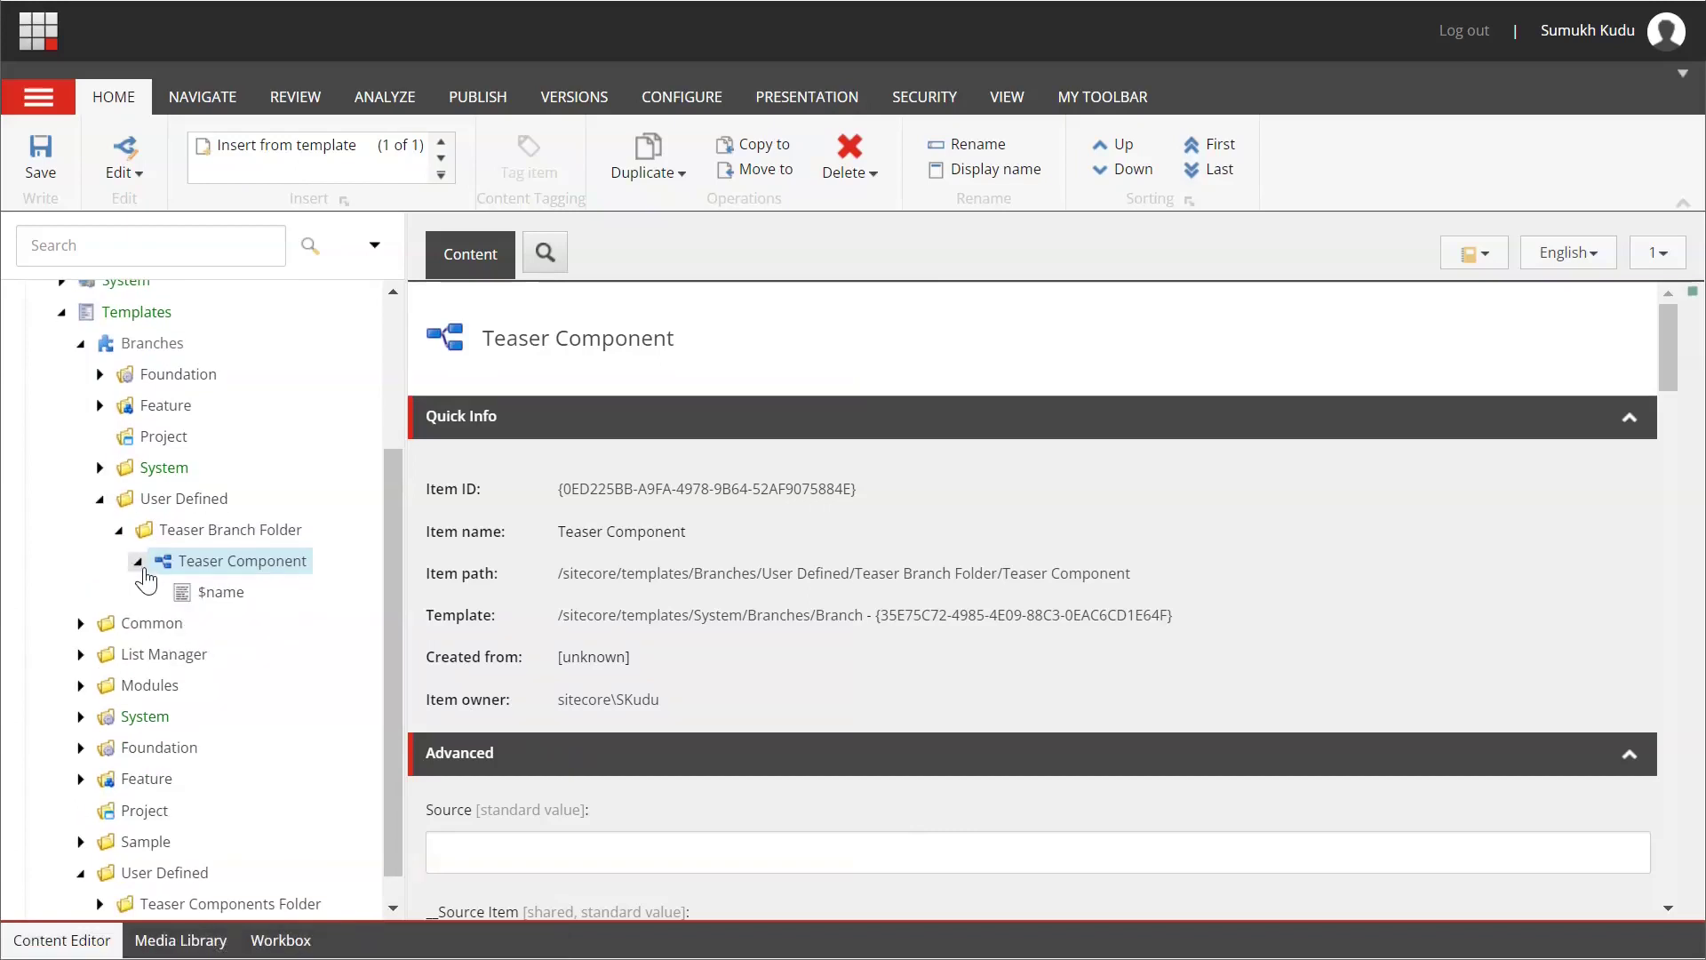
right_click(223, 594)
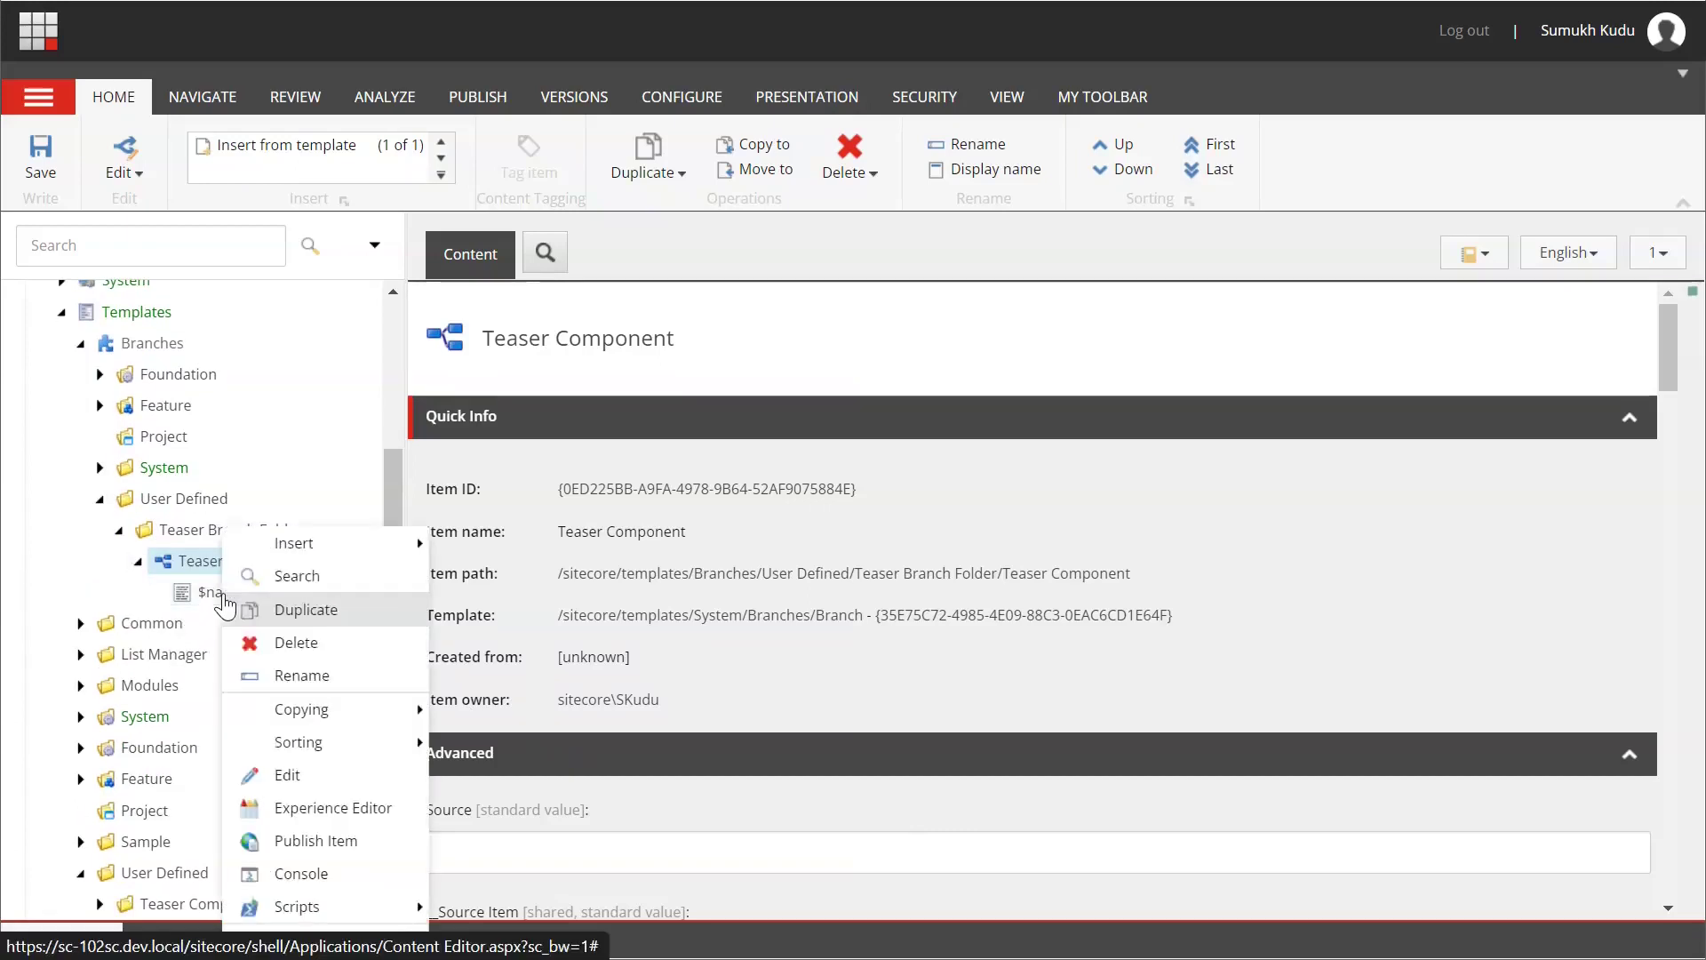
mouse_move(289, 563)
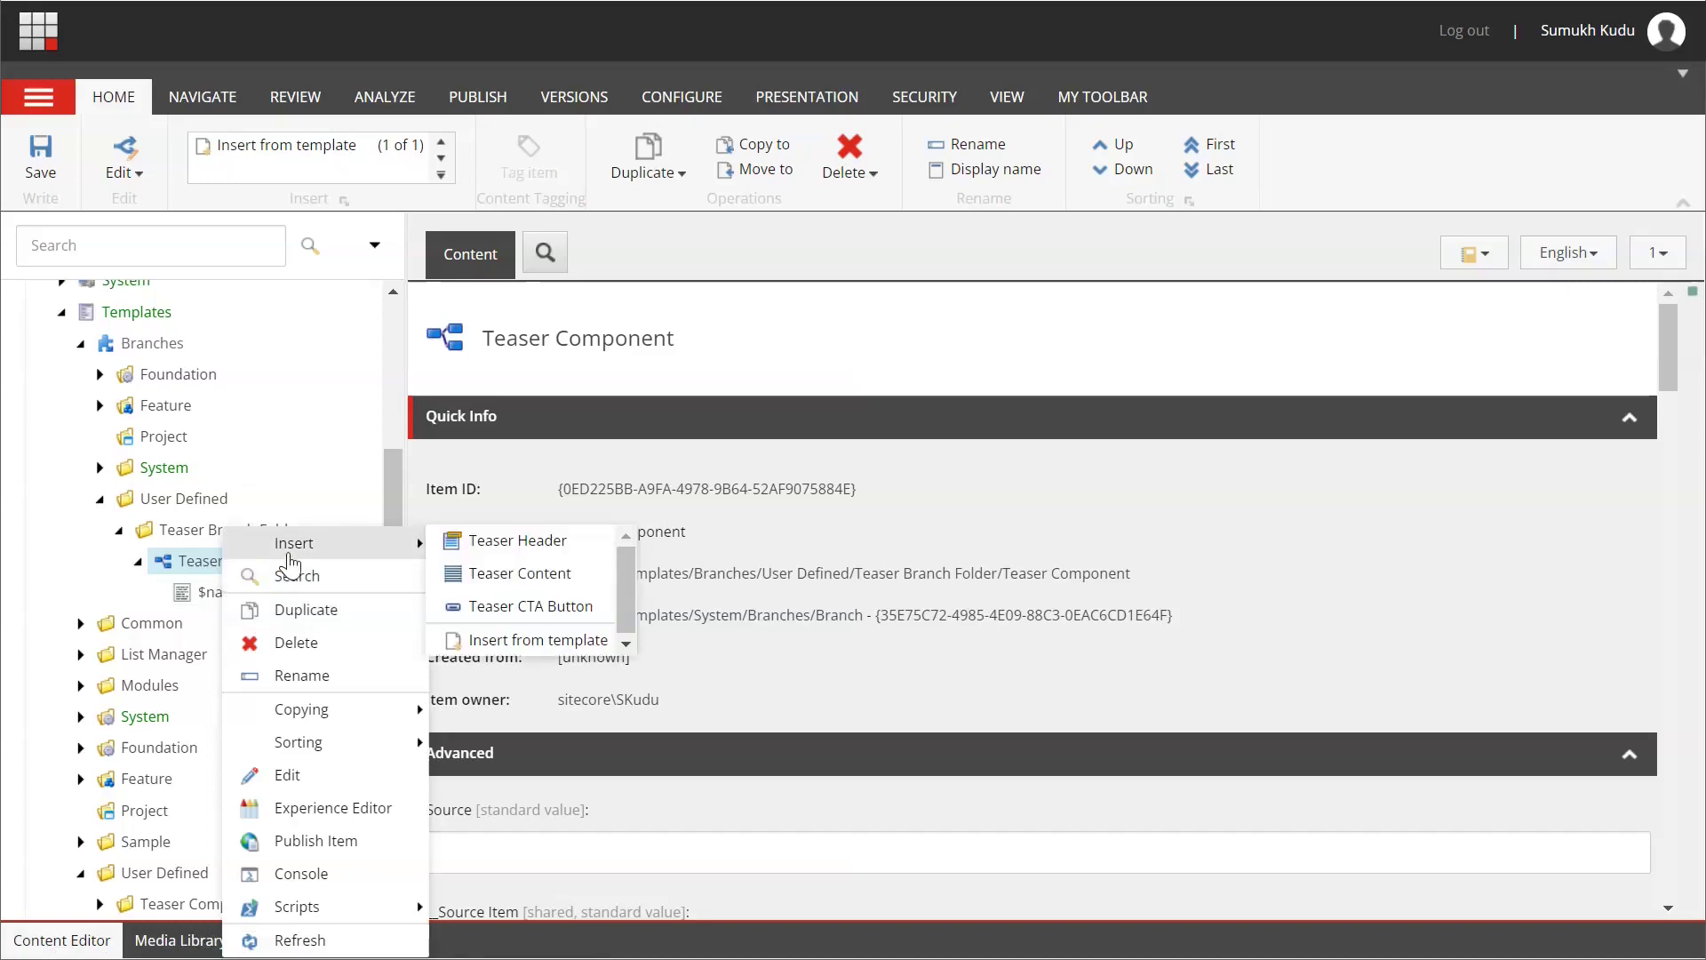
click(497, 544)
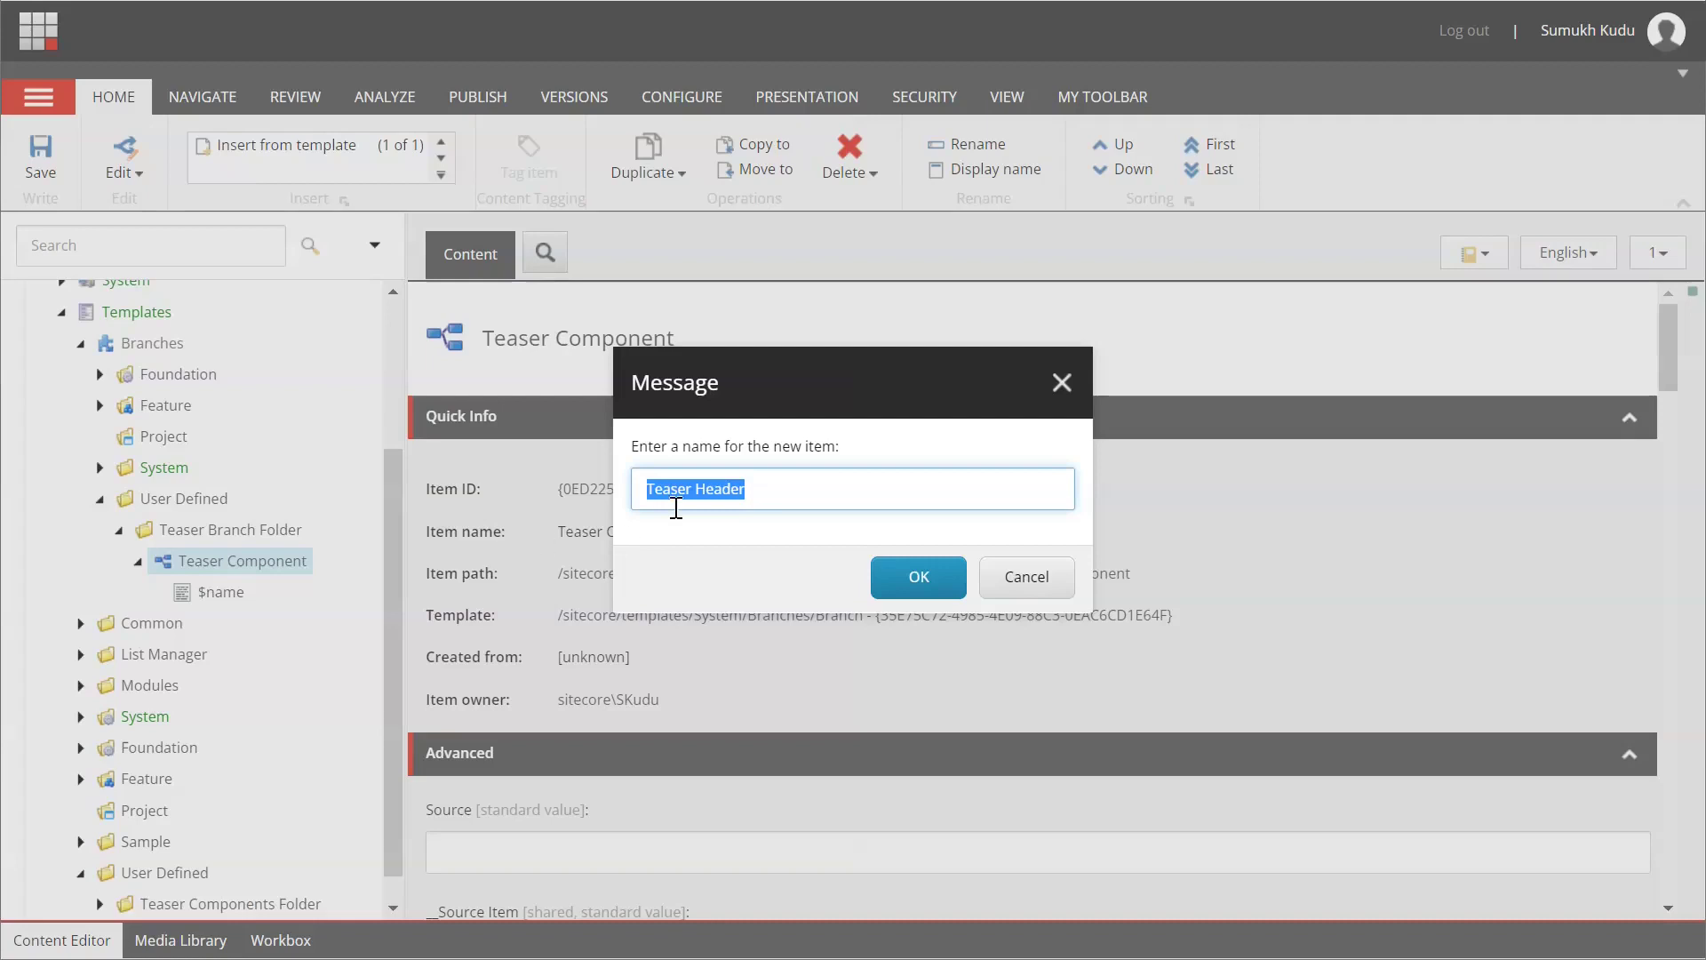
click(697, 488)
key(BackSpace)
key(BackSpace)
key(BackSpace)
key(BackSpace)
key(BackSpace)
key(BackSpace)
key(BackSpace)
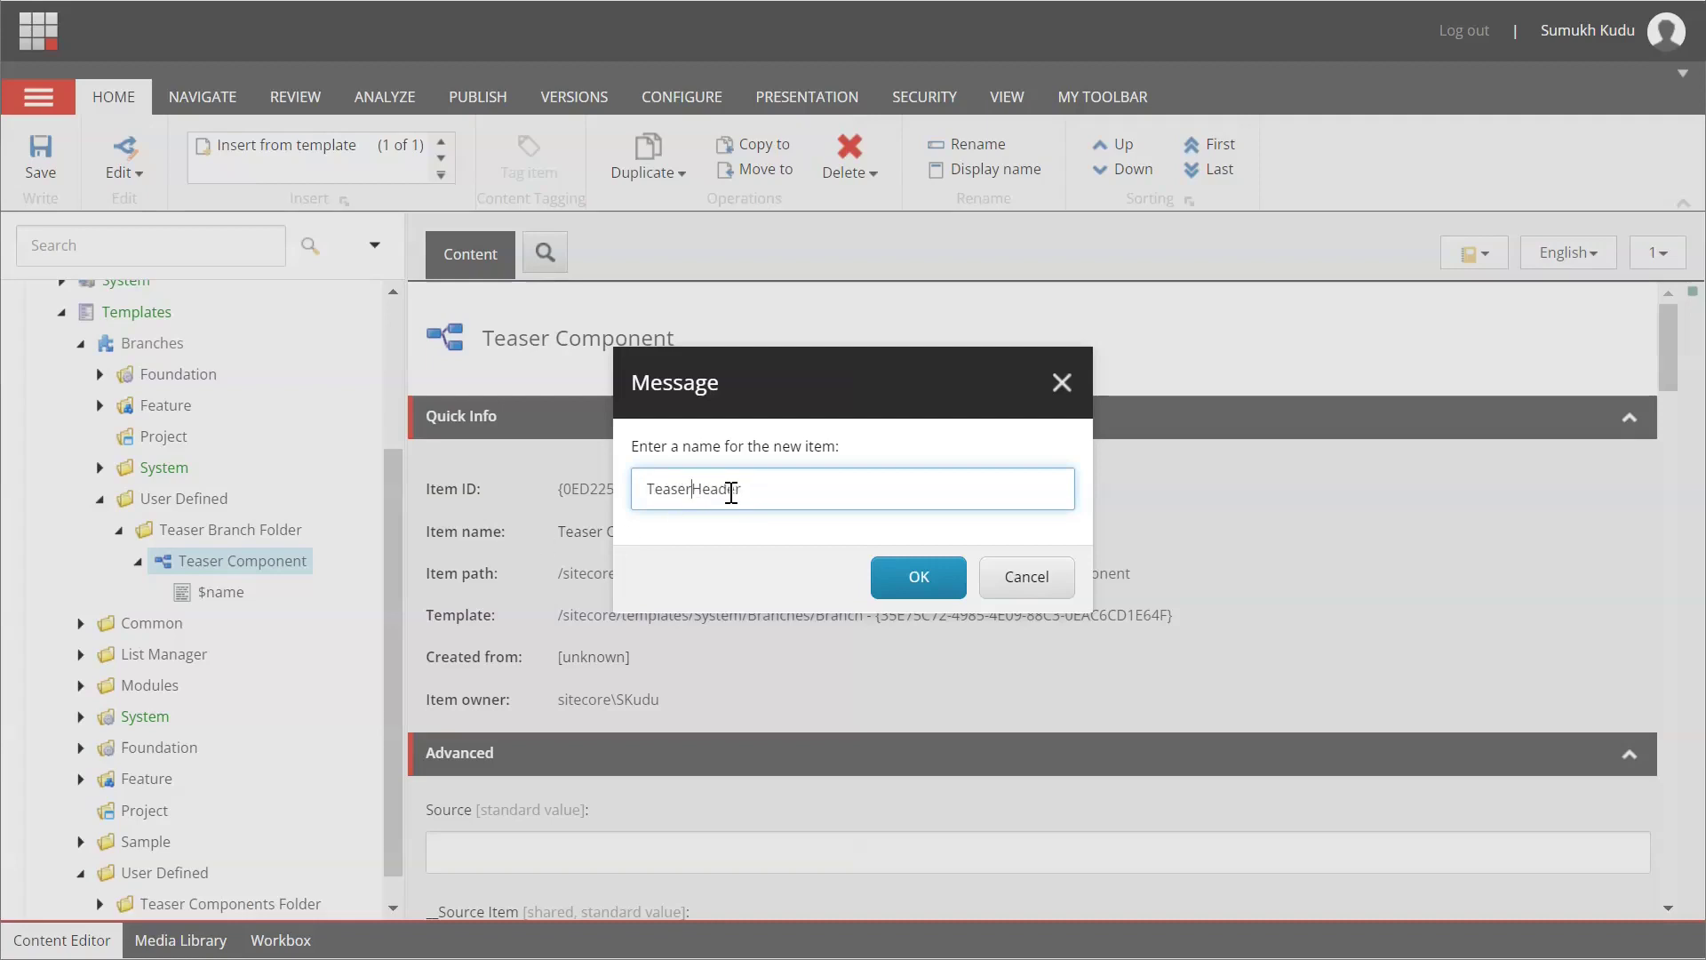
click(919, 573)
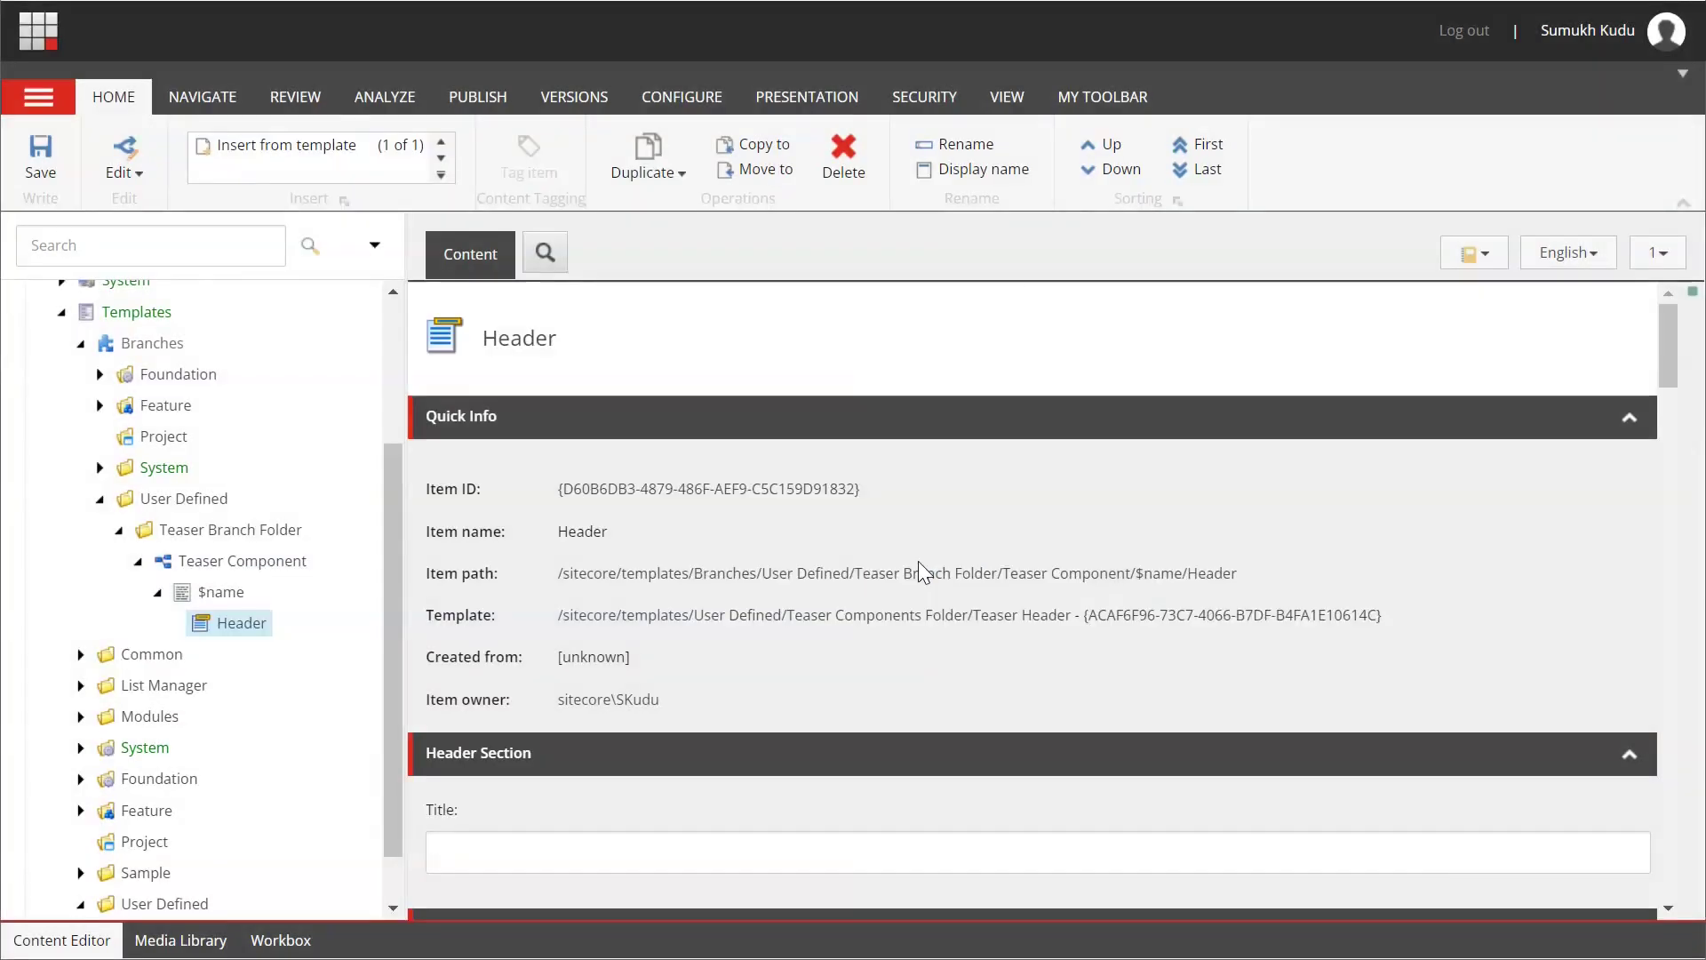
Add a Teaser Content item named 'Content' under $name
right_click(220, 596)
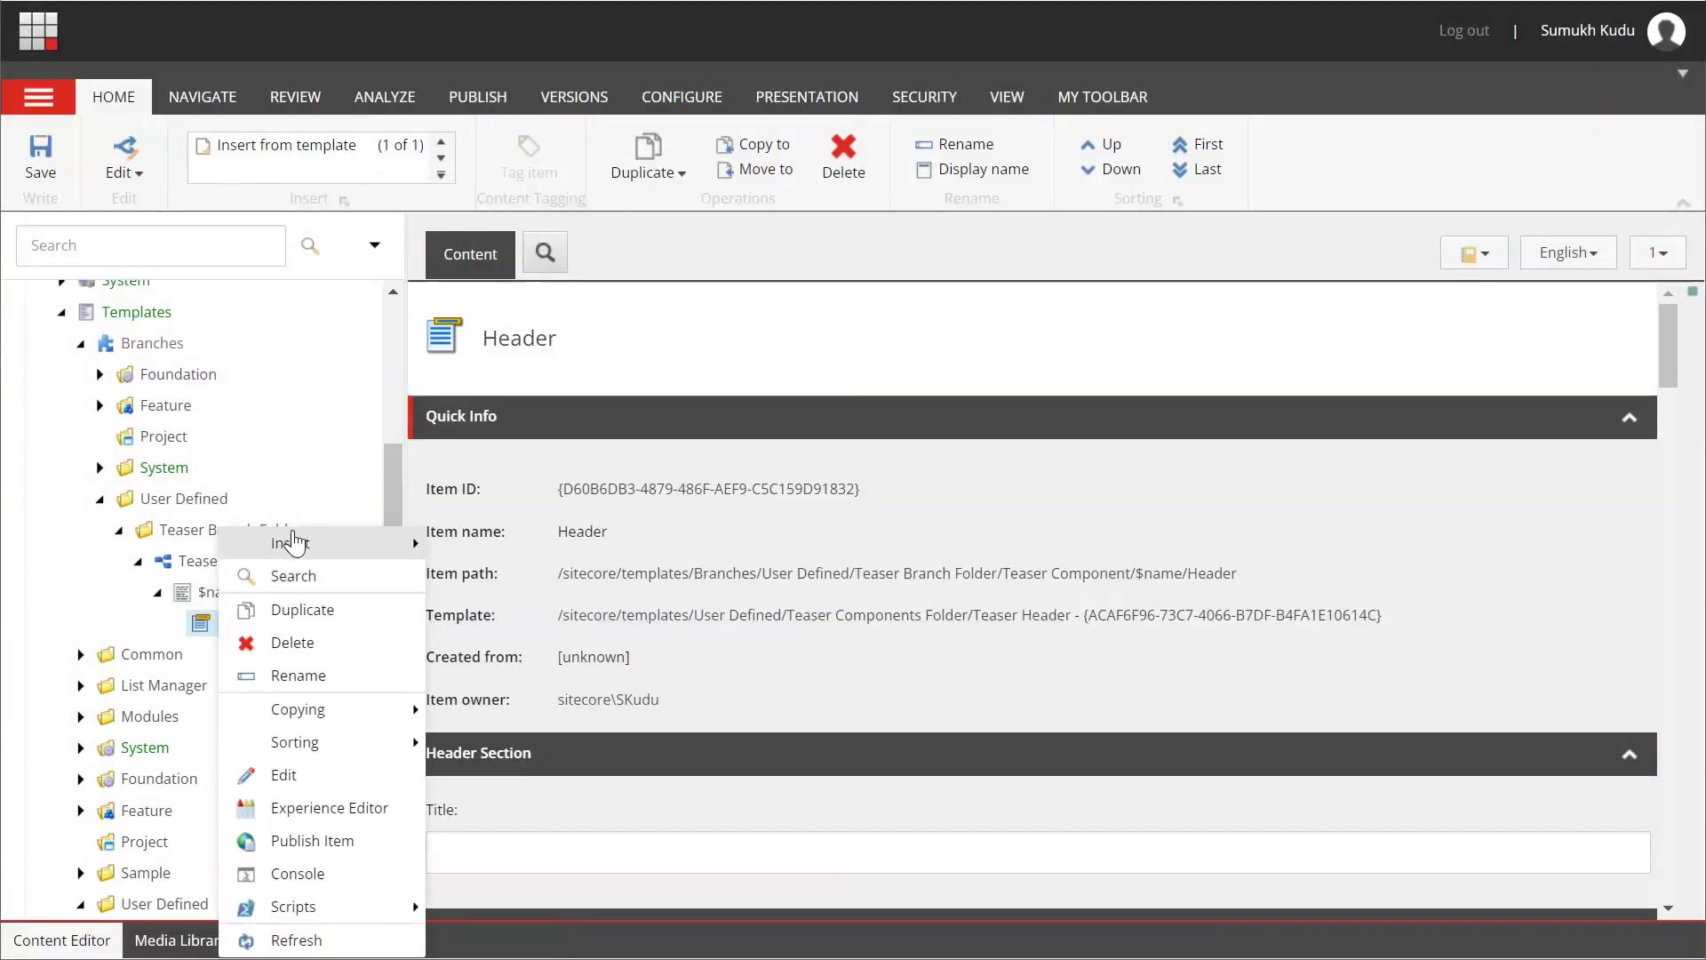
mouse_move(294, 542)
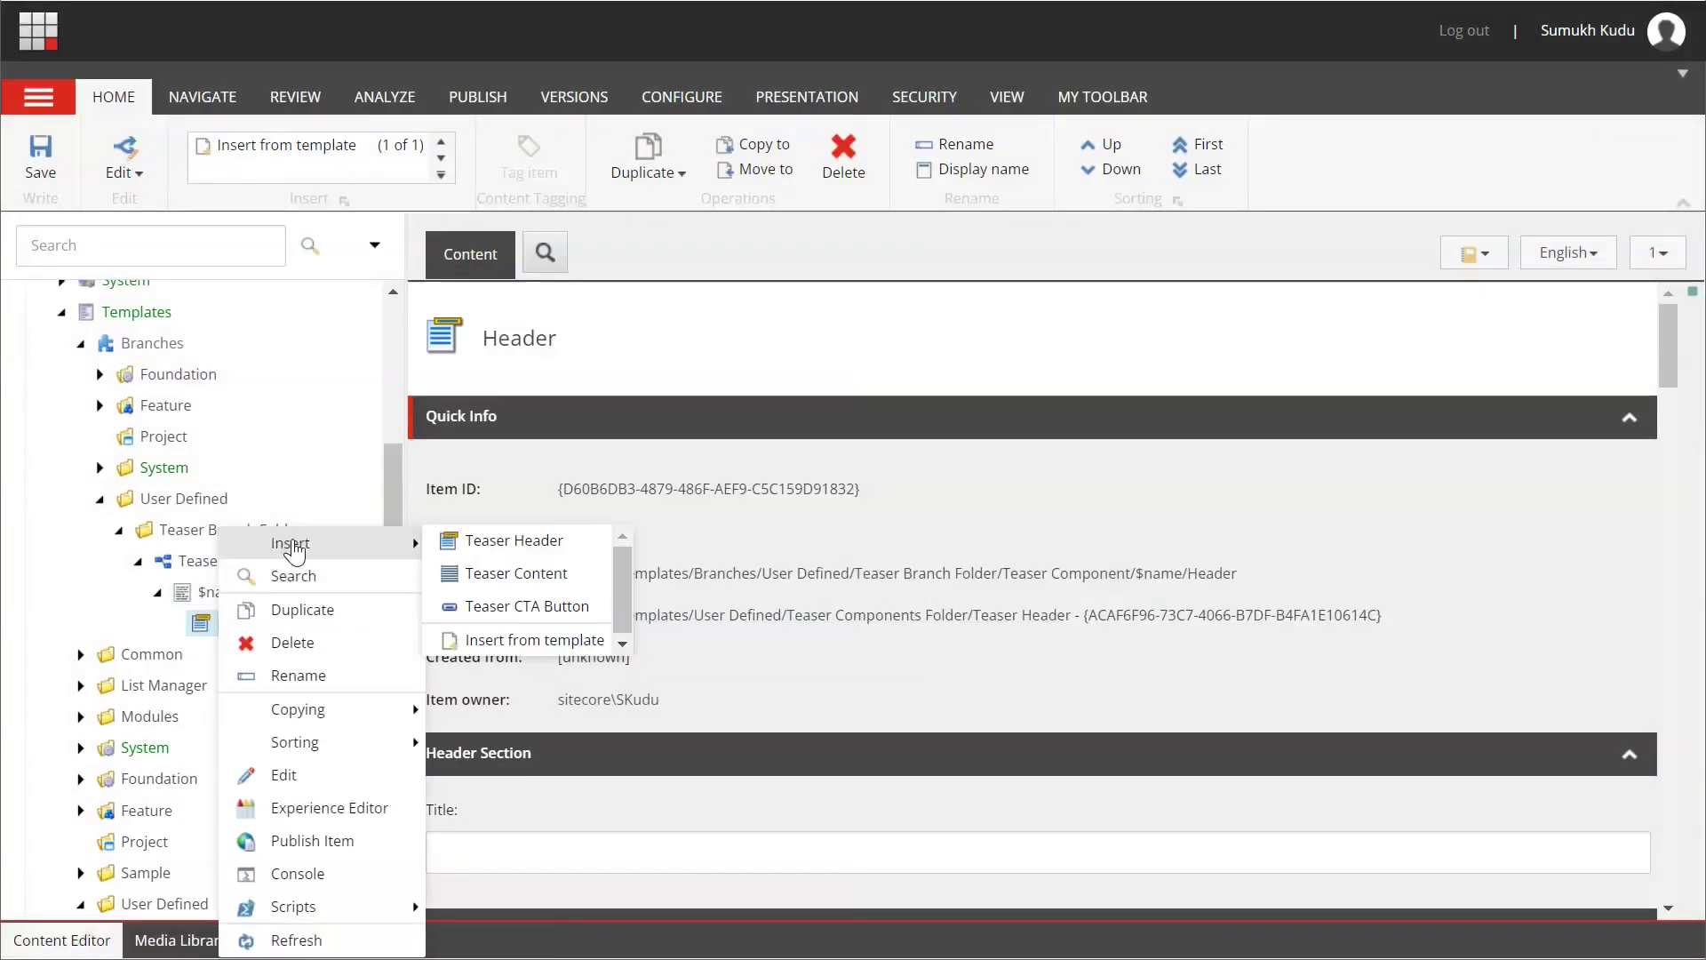
click(521, 578)
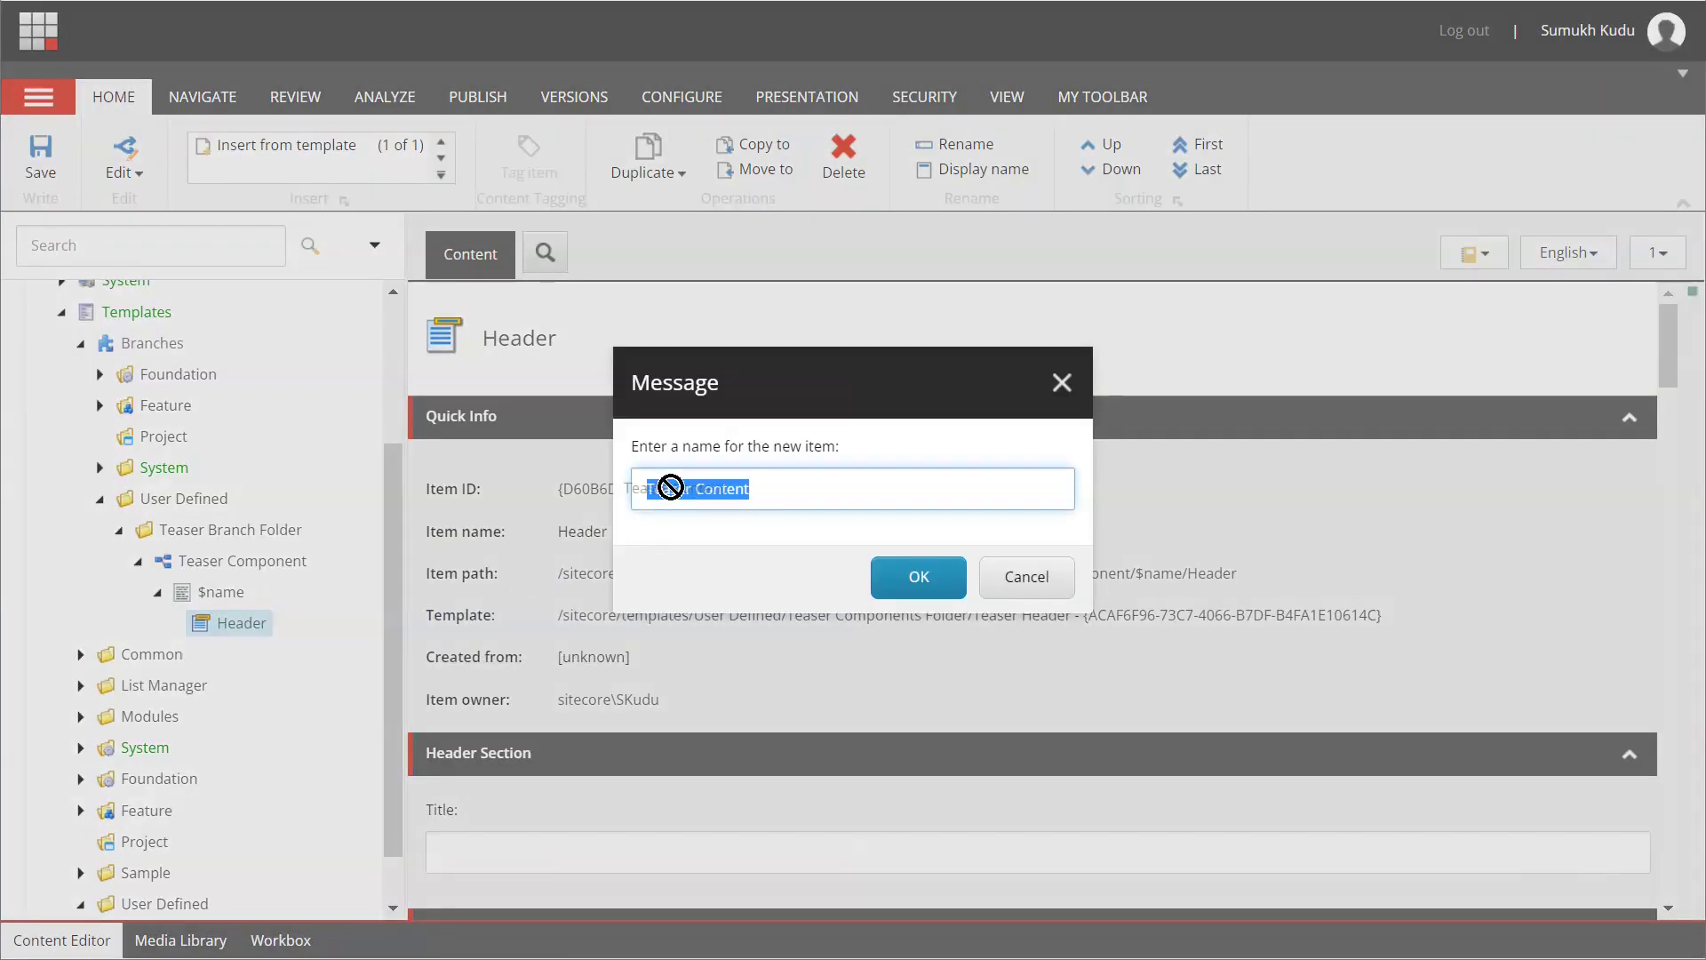
click(696, 490)
key(BackSpace)
key(BackSpace)
key(BackSpace)
key(BackSpace)
key(BackSpace)
key(BackSpace)
key(BackSpace)
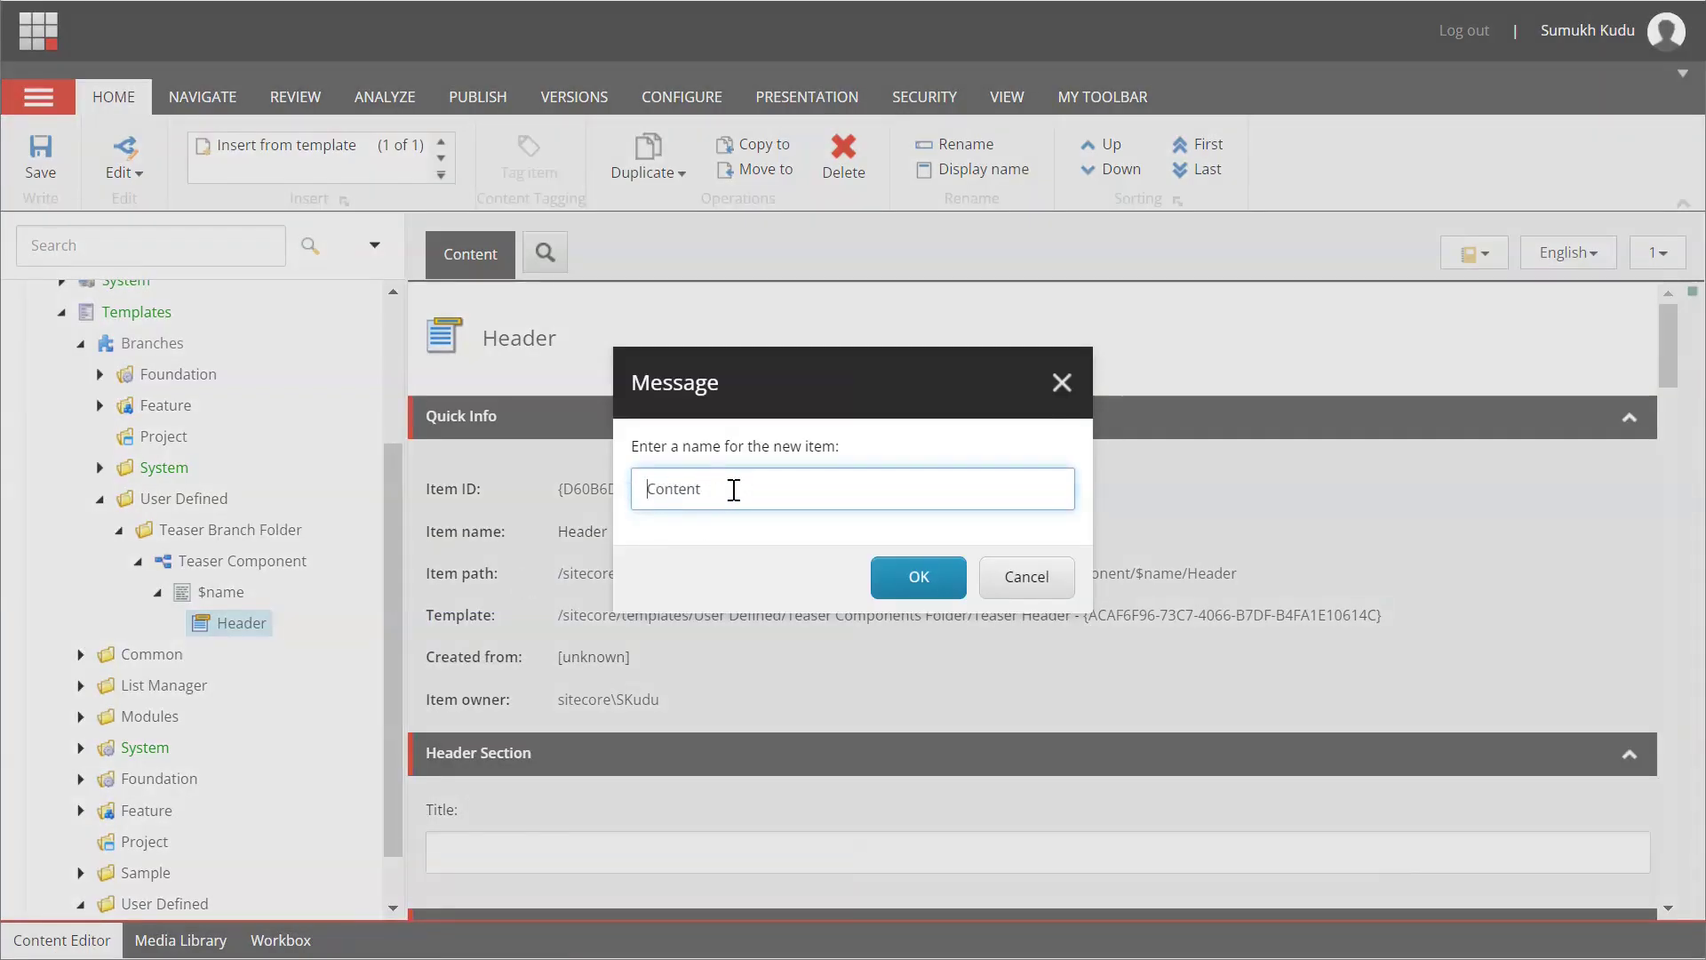
click(919, 574)
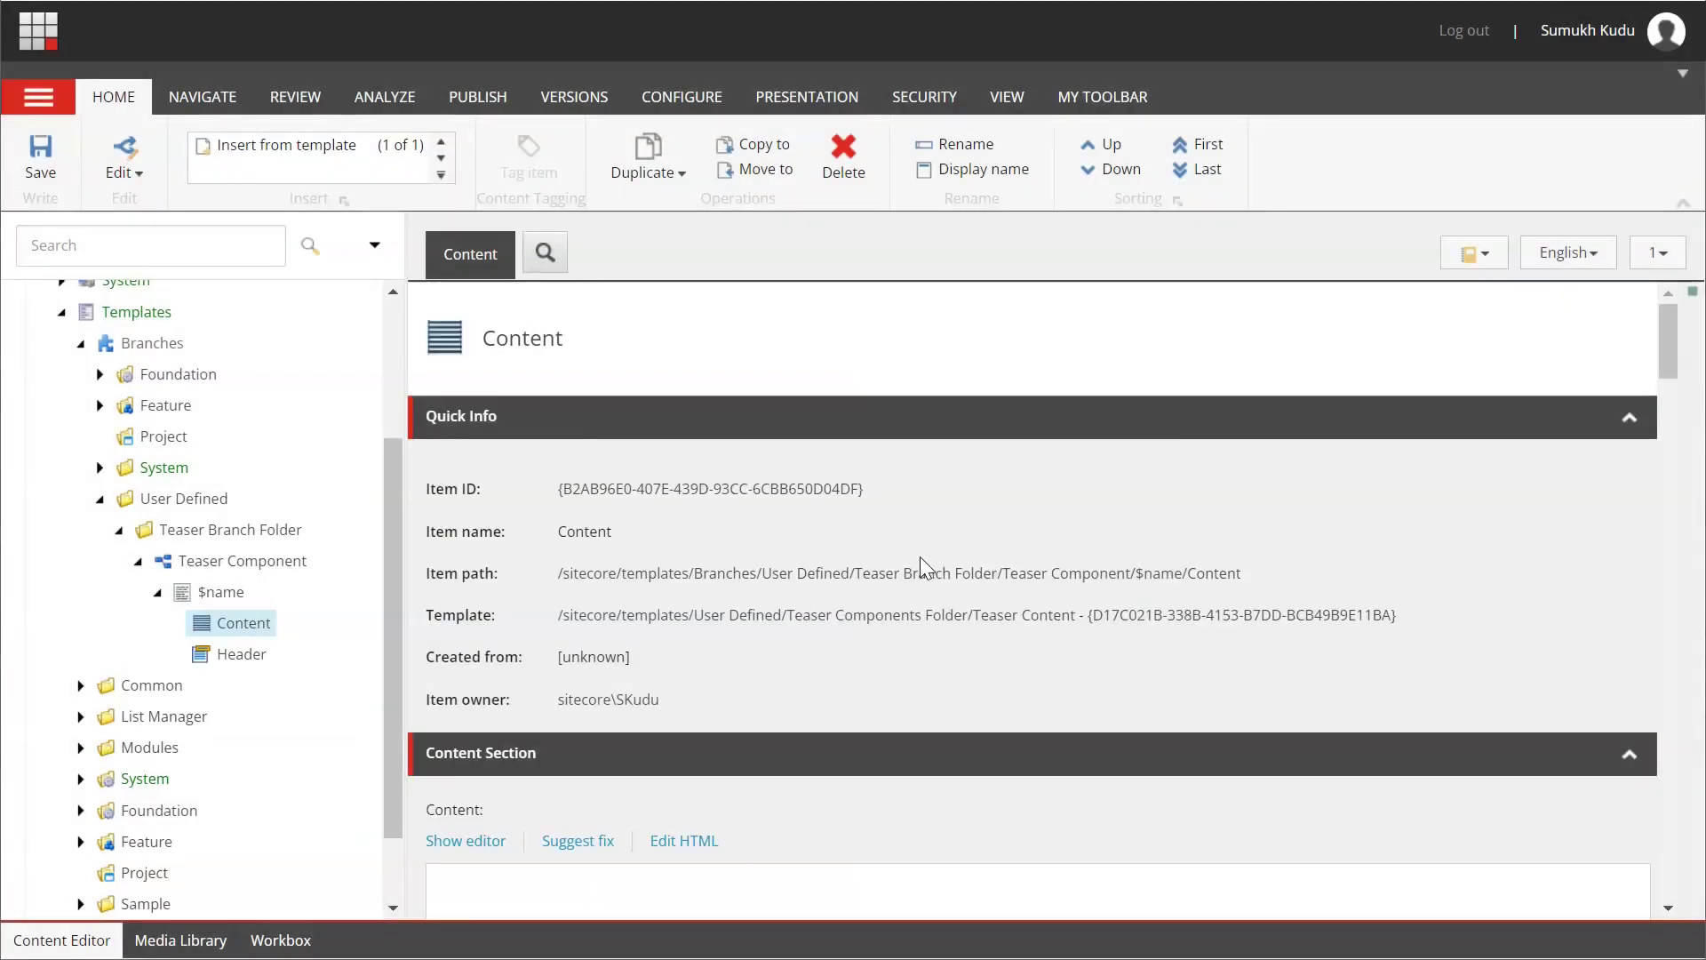
Add a Teaser CTA Button item named 'CTA Button' under $name, then sort Header first
right_click(226, 592)
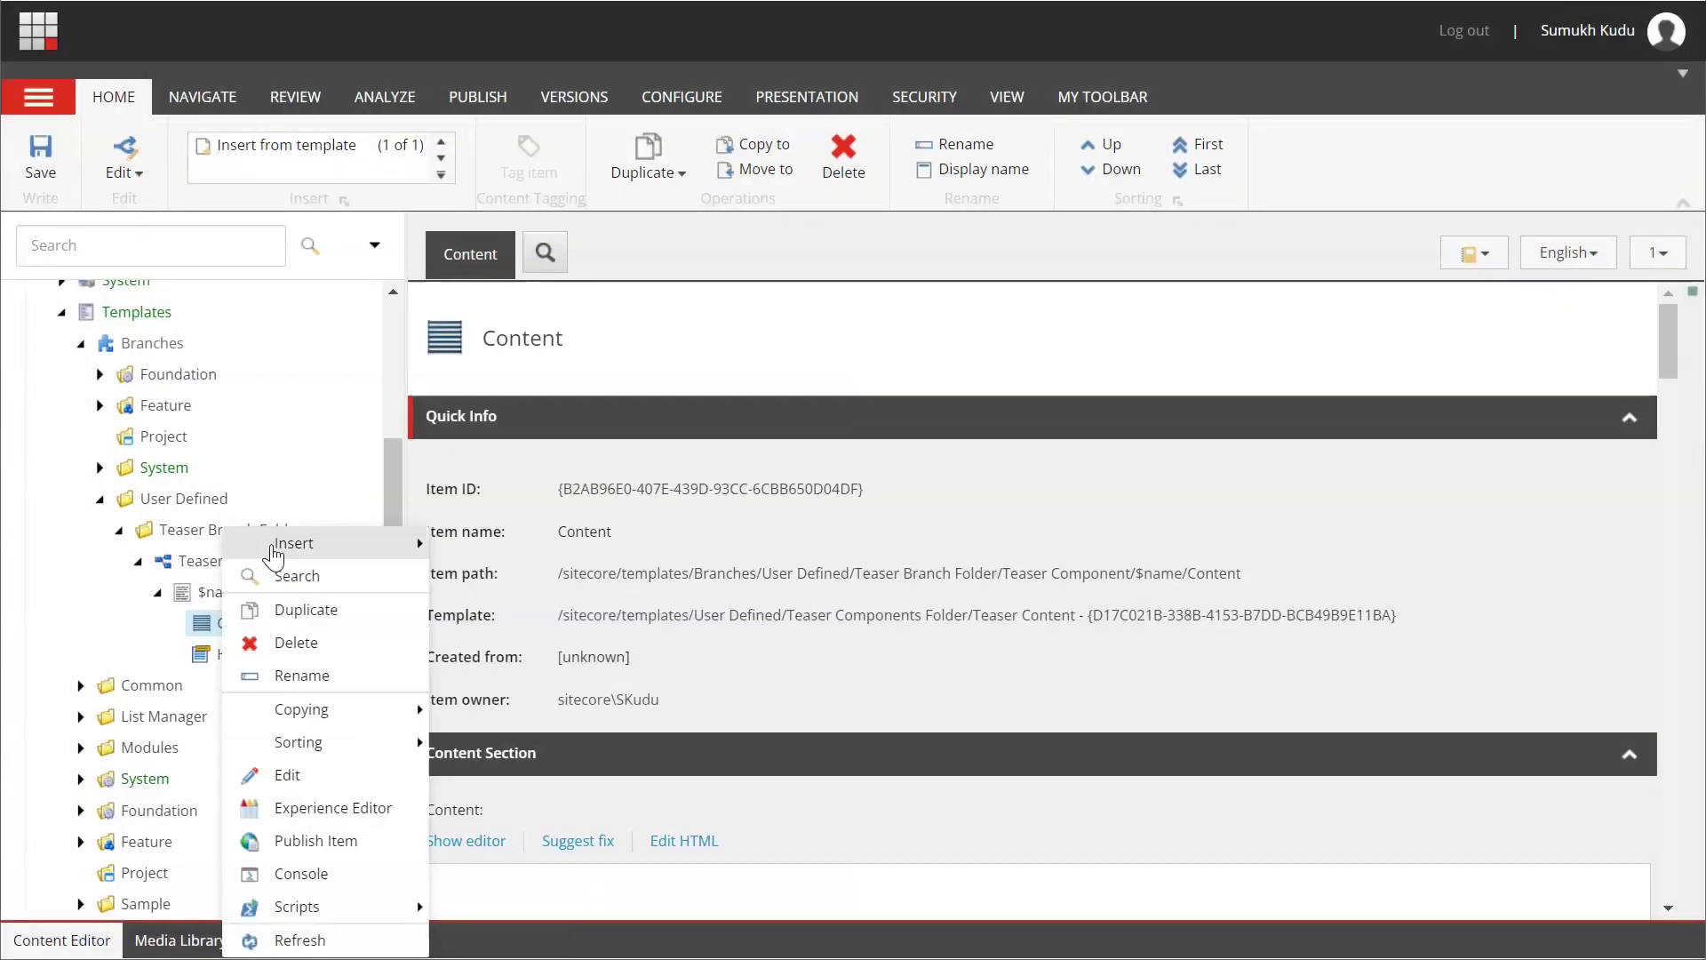
mouse_move(273, 555)
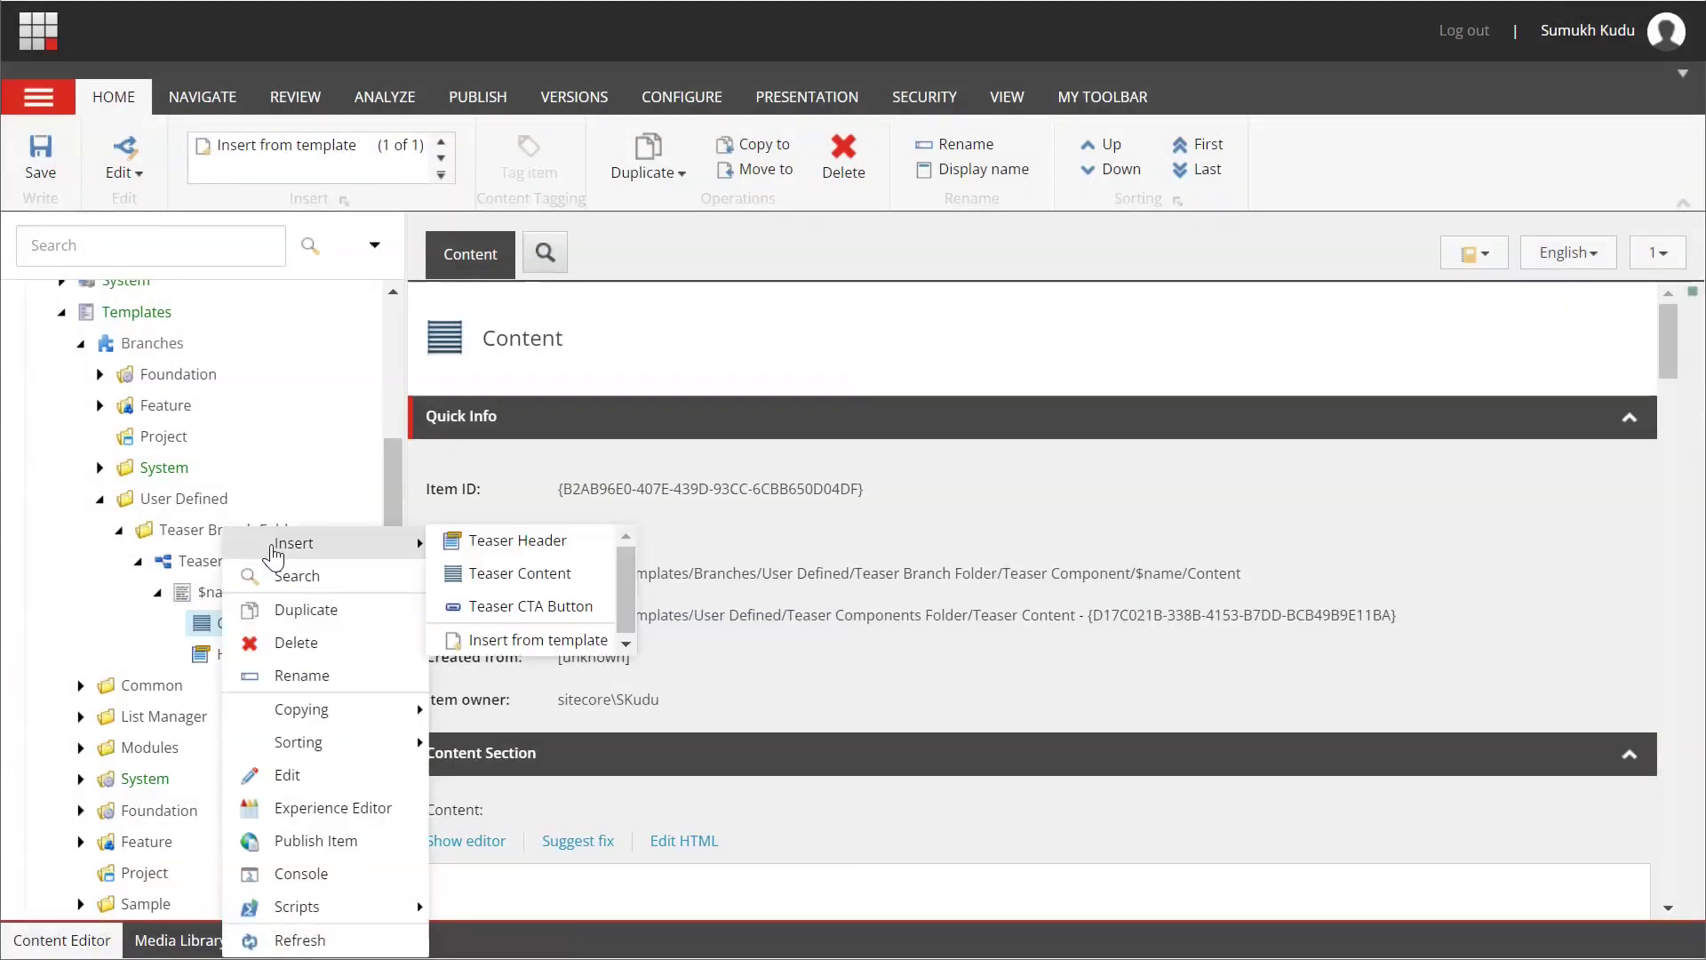
click(512, 608)
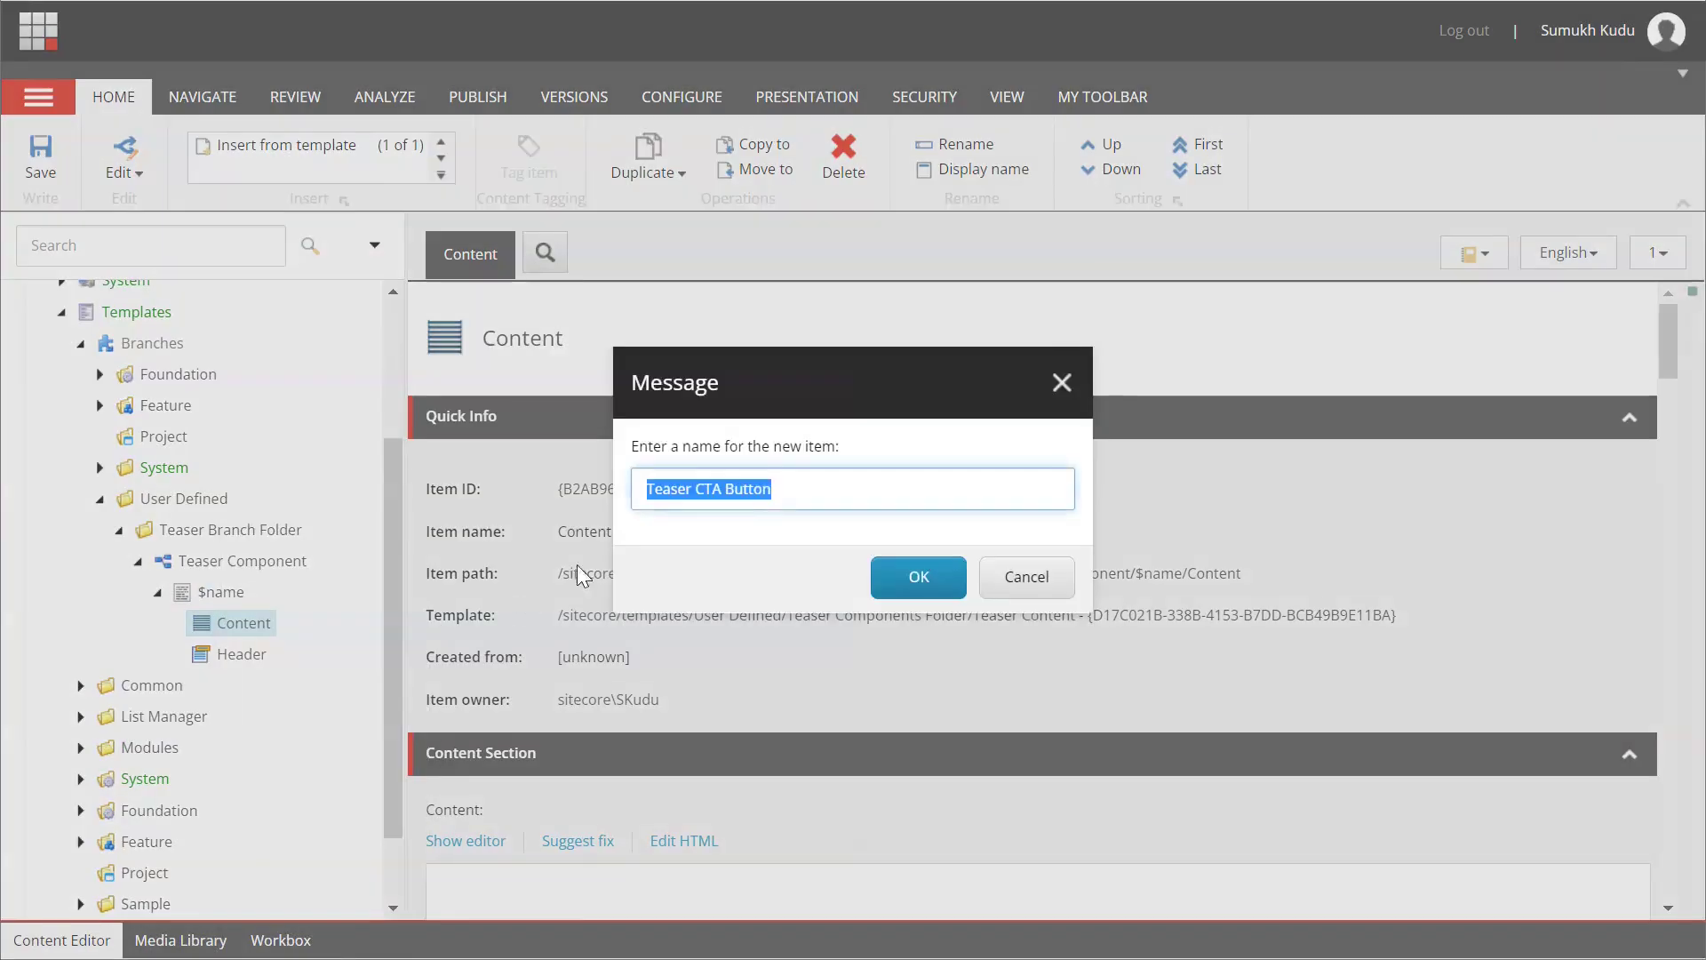
click(698, 489)
key(ctrl+BackSpace)
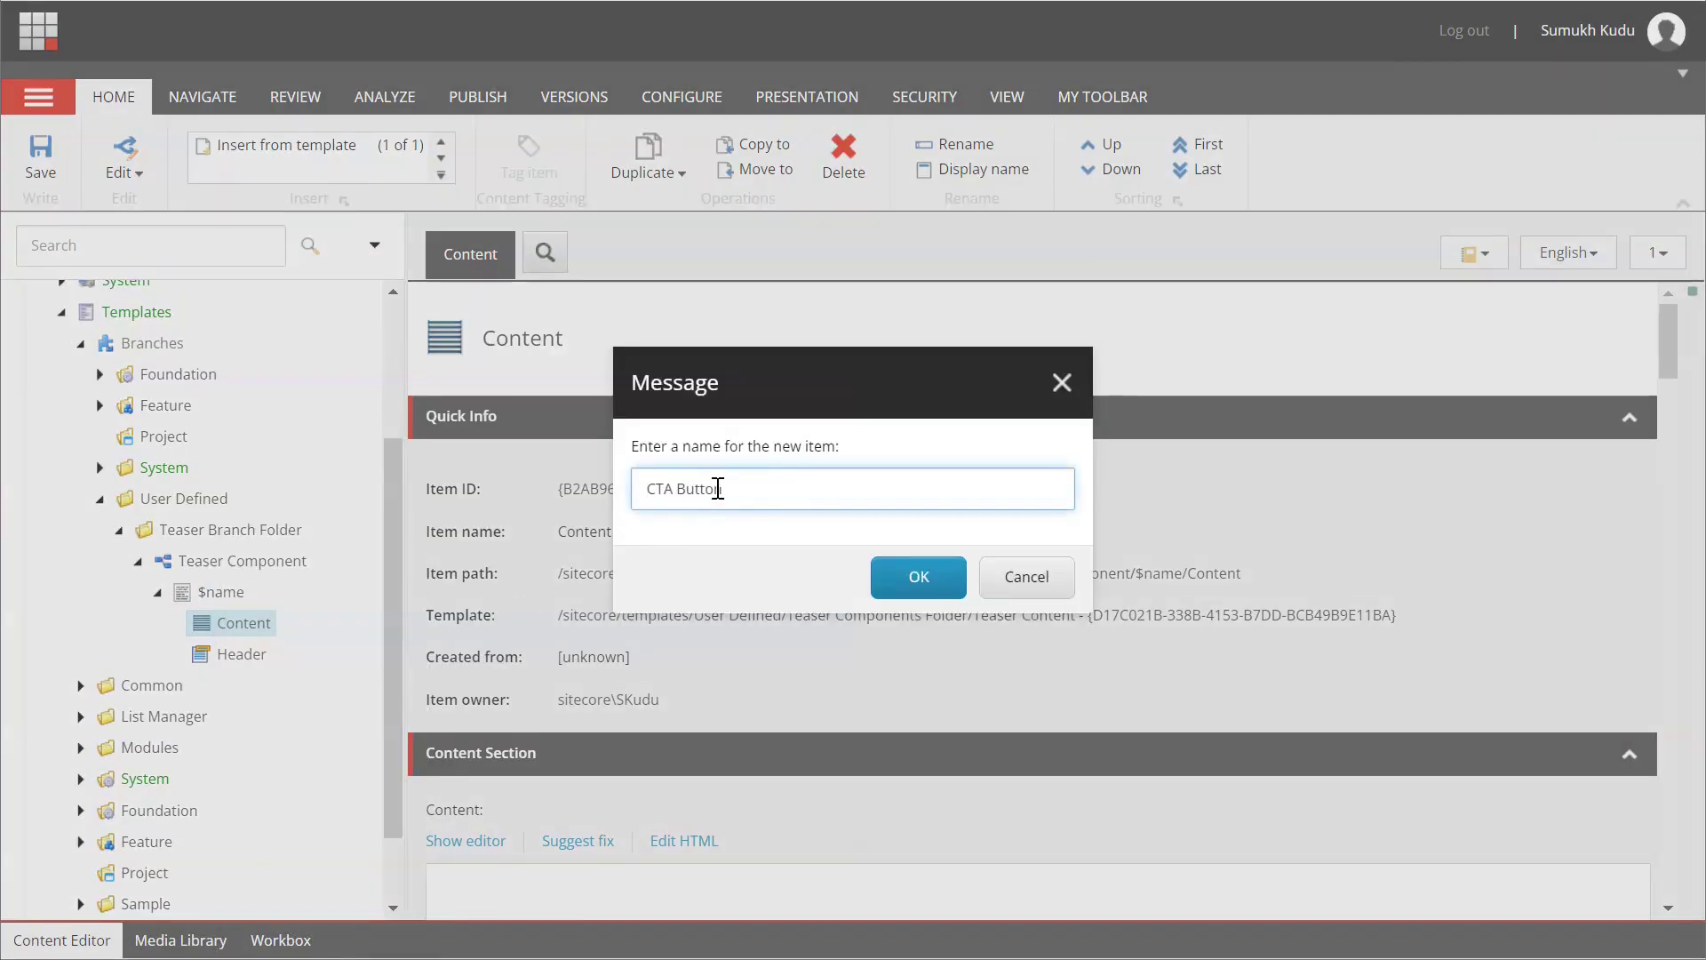
click(916, 580)
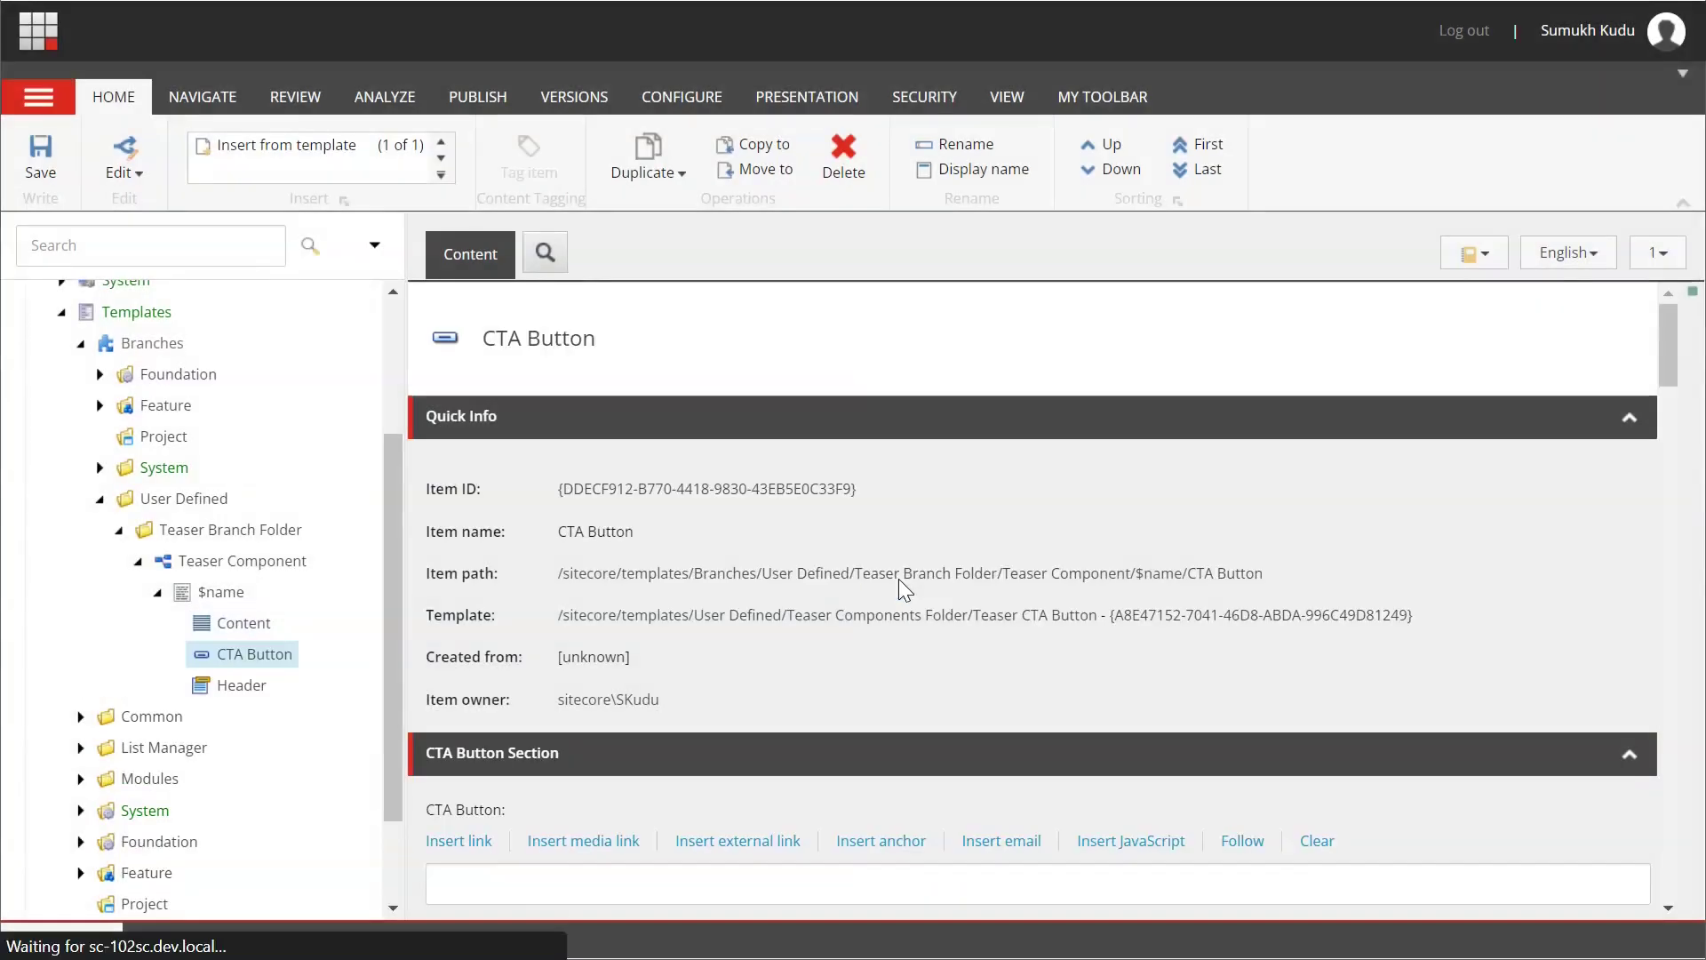
key(Down)
click(1220, 149)
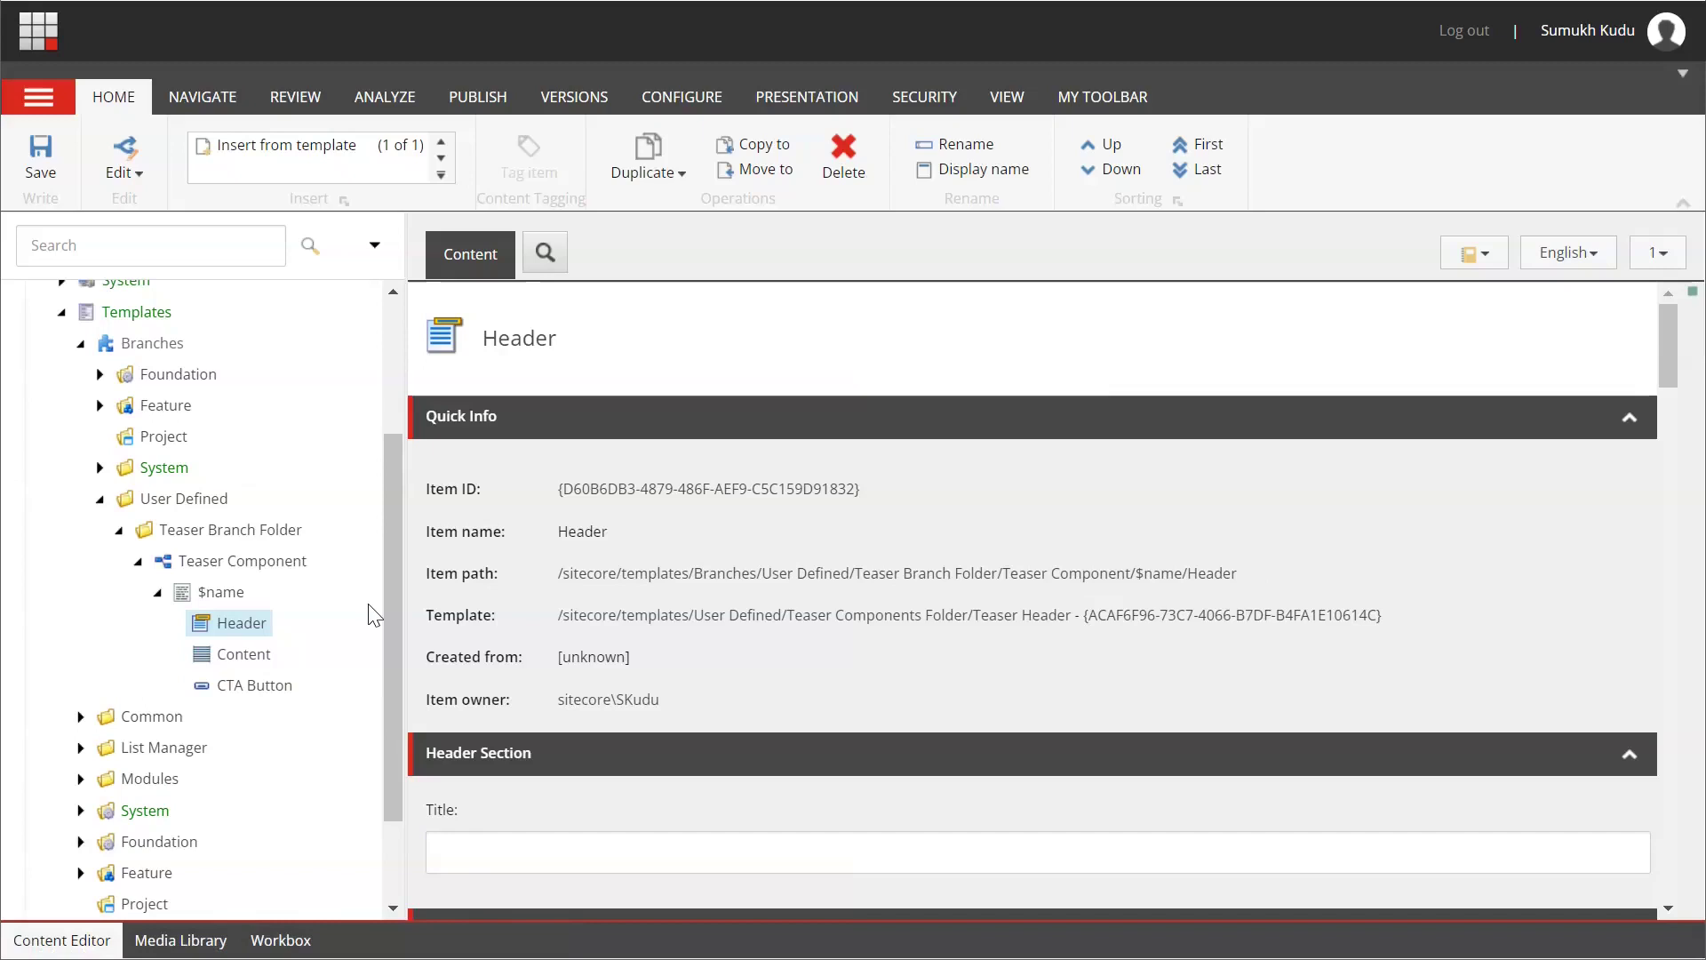
Collapse the Teaser Component branch and open Insert from Template for a new item under Home
click(138, 561)
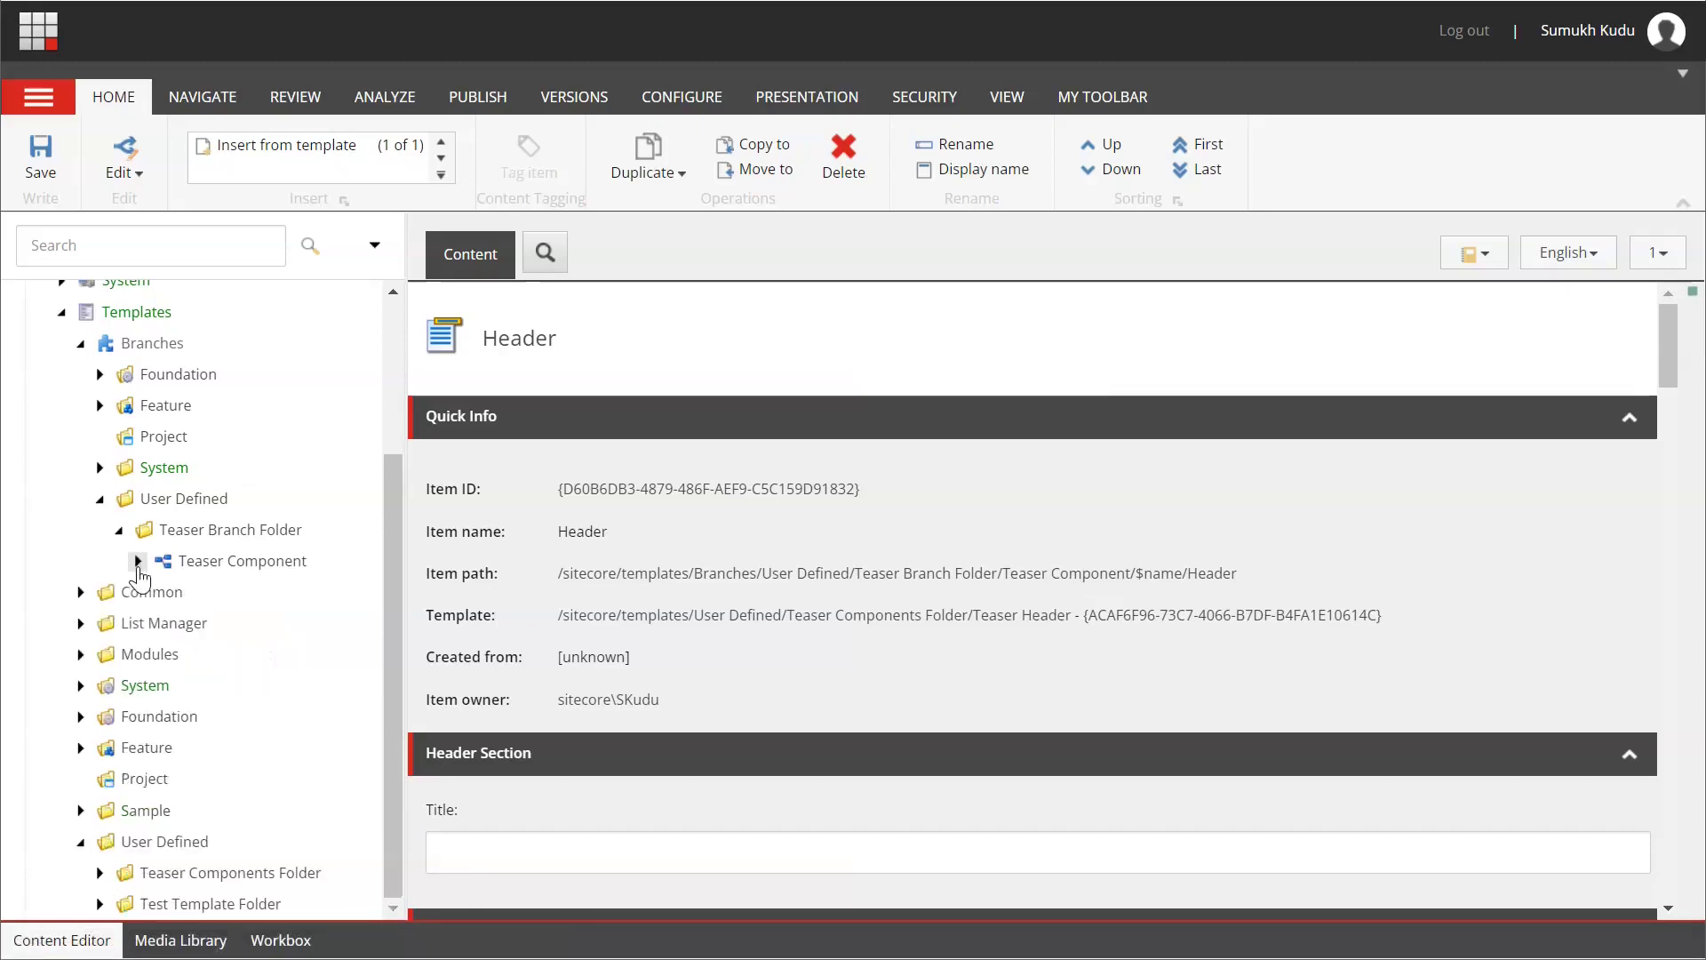
scroll(140, 387, up, 3)
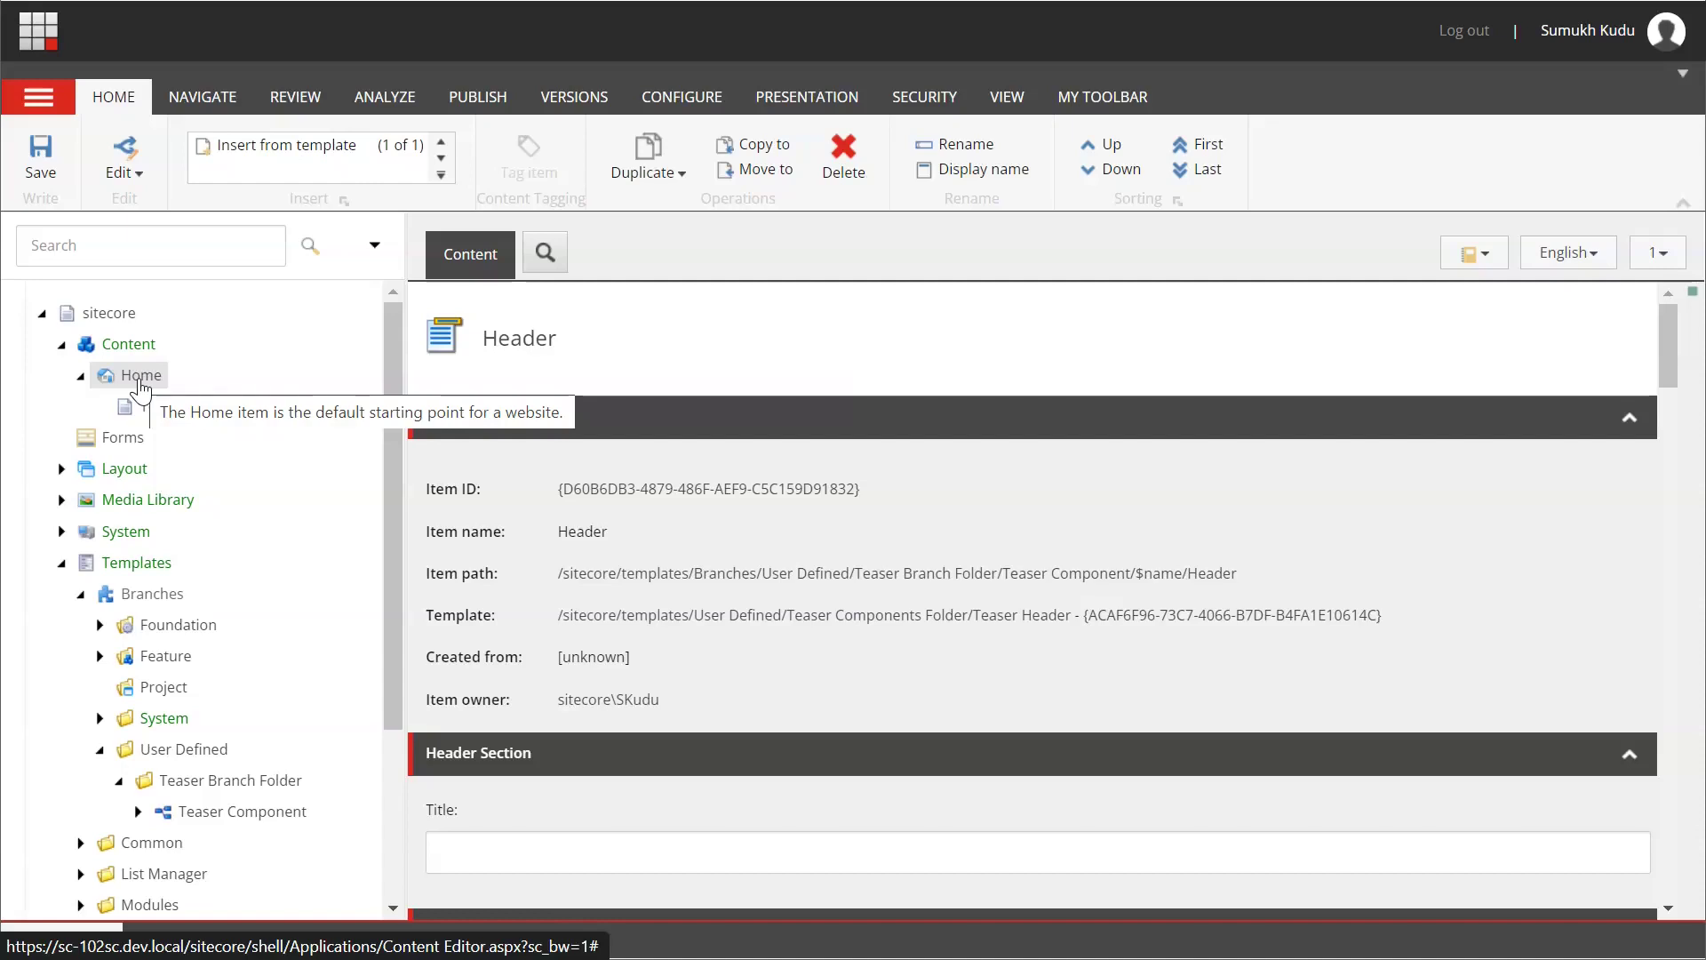
right_click(141, 381)
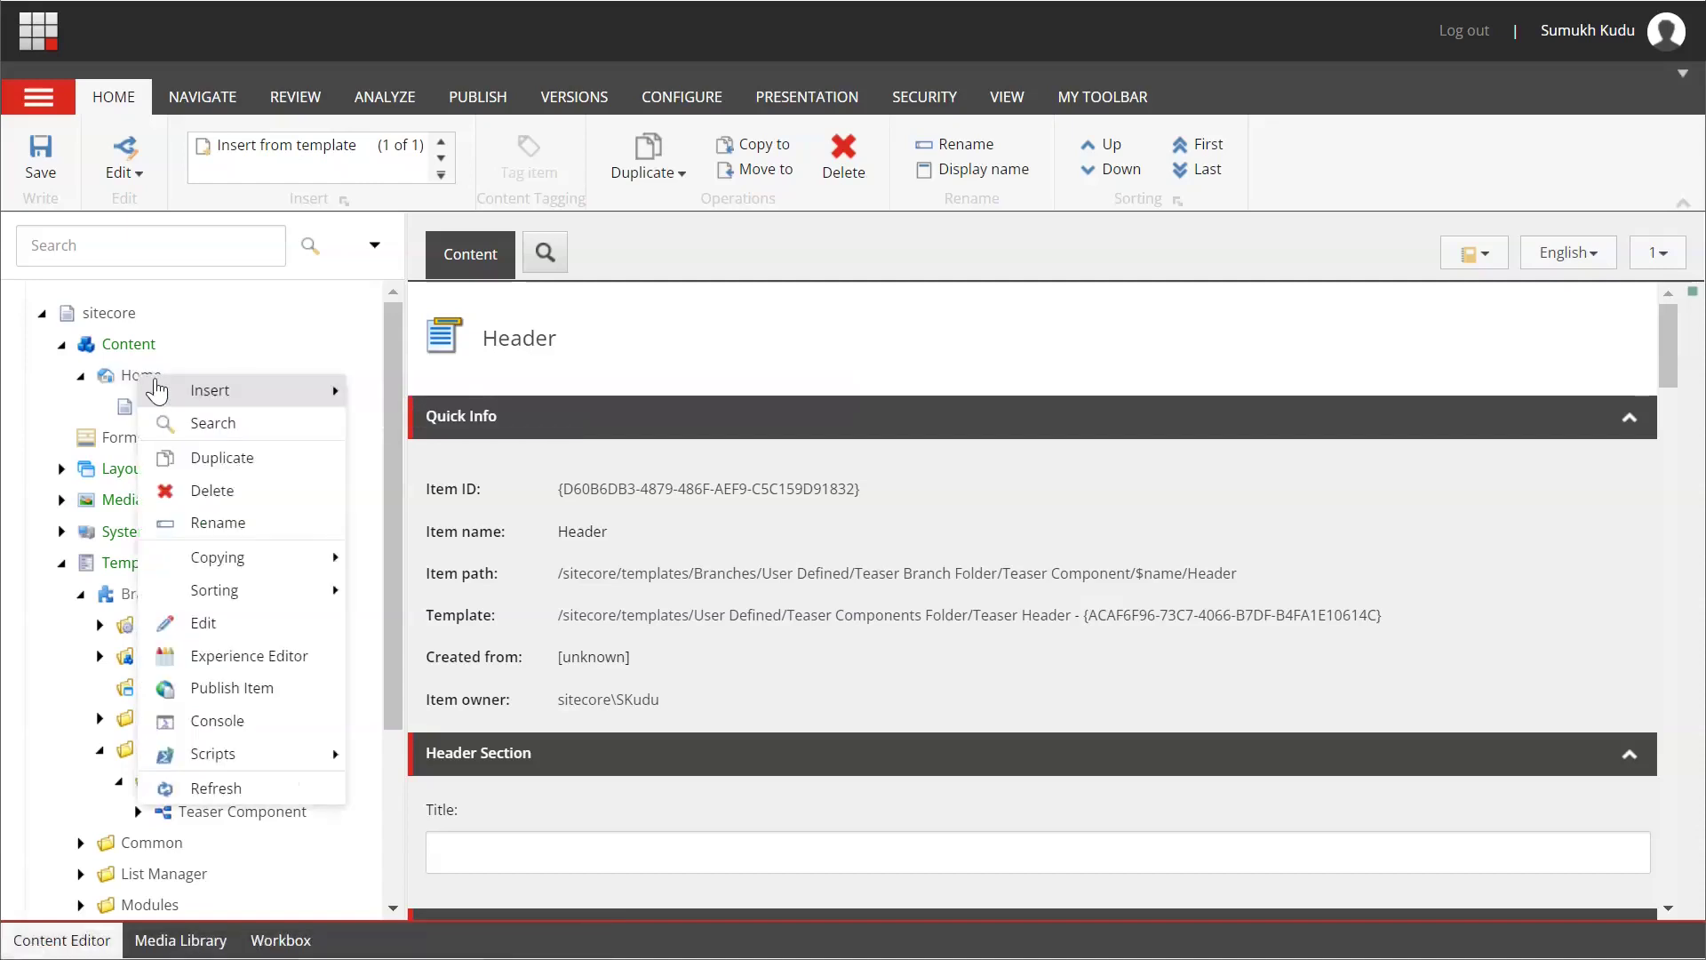
mouse_move(169, 403)
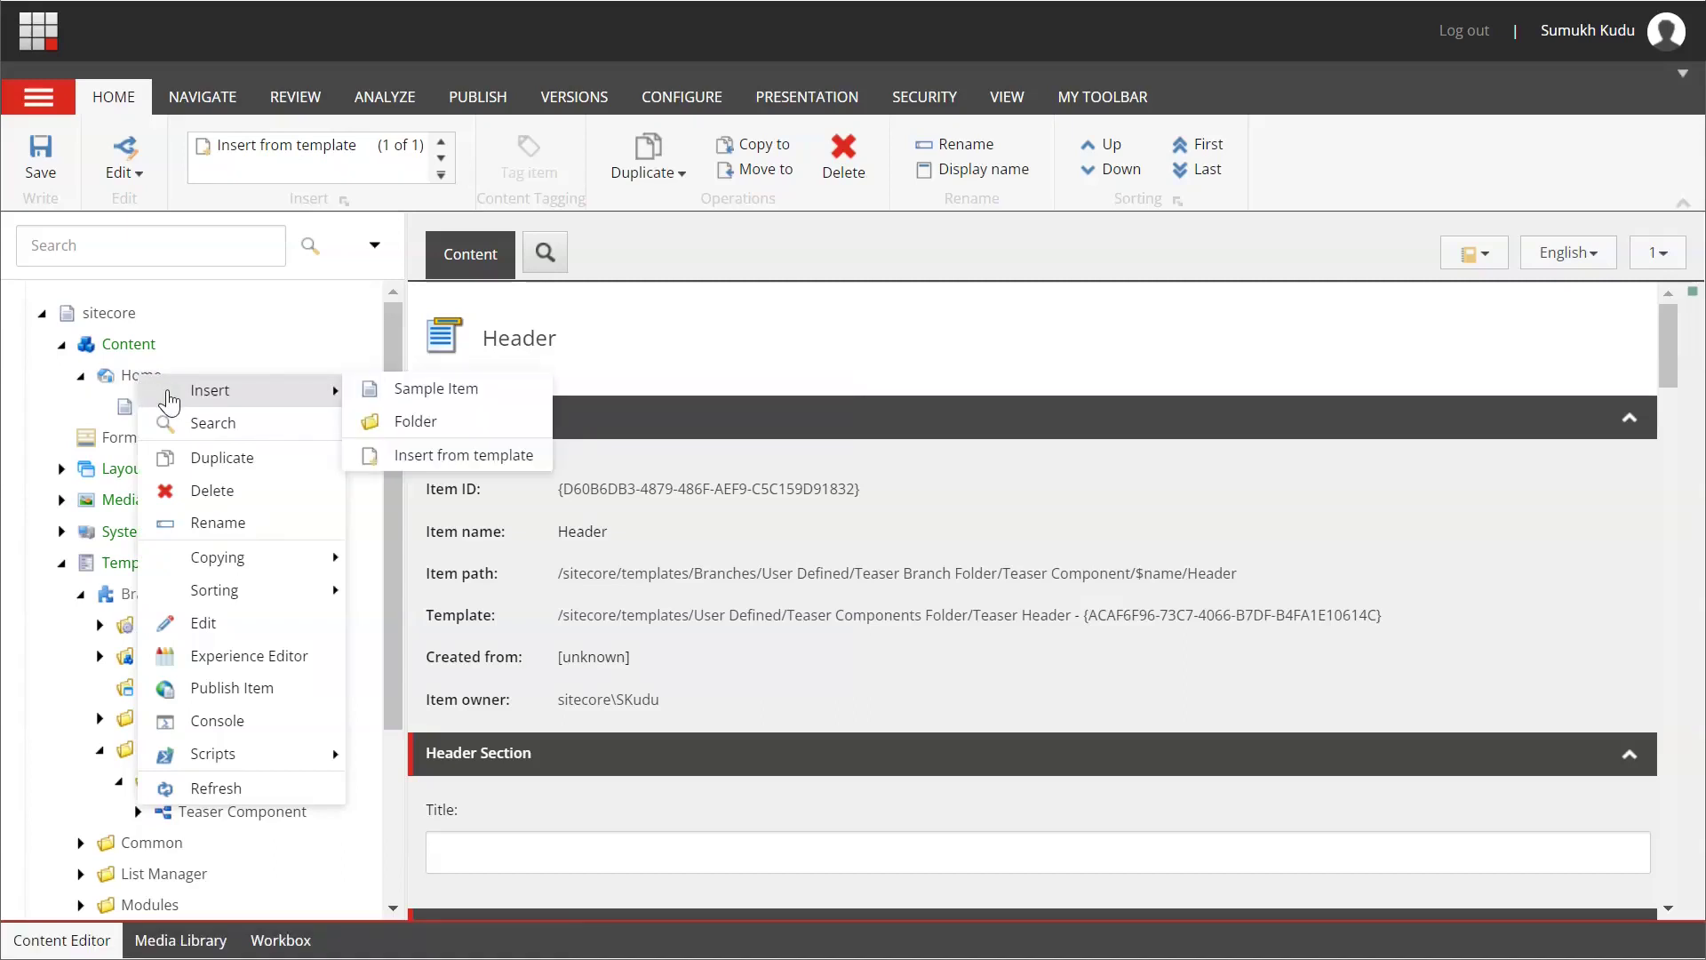
click(428, 456)
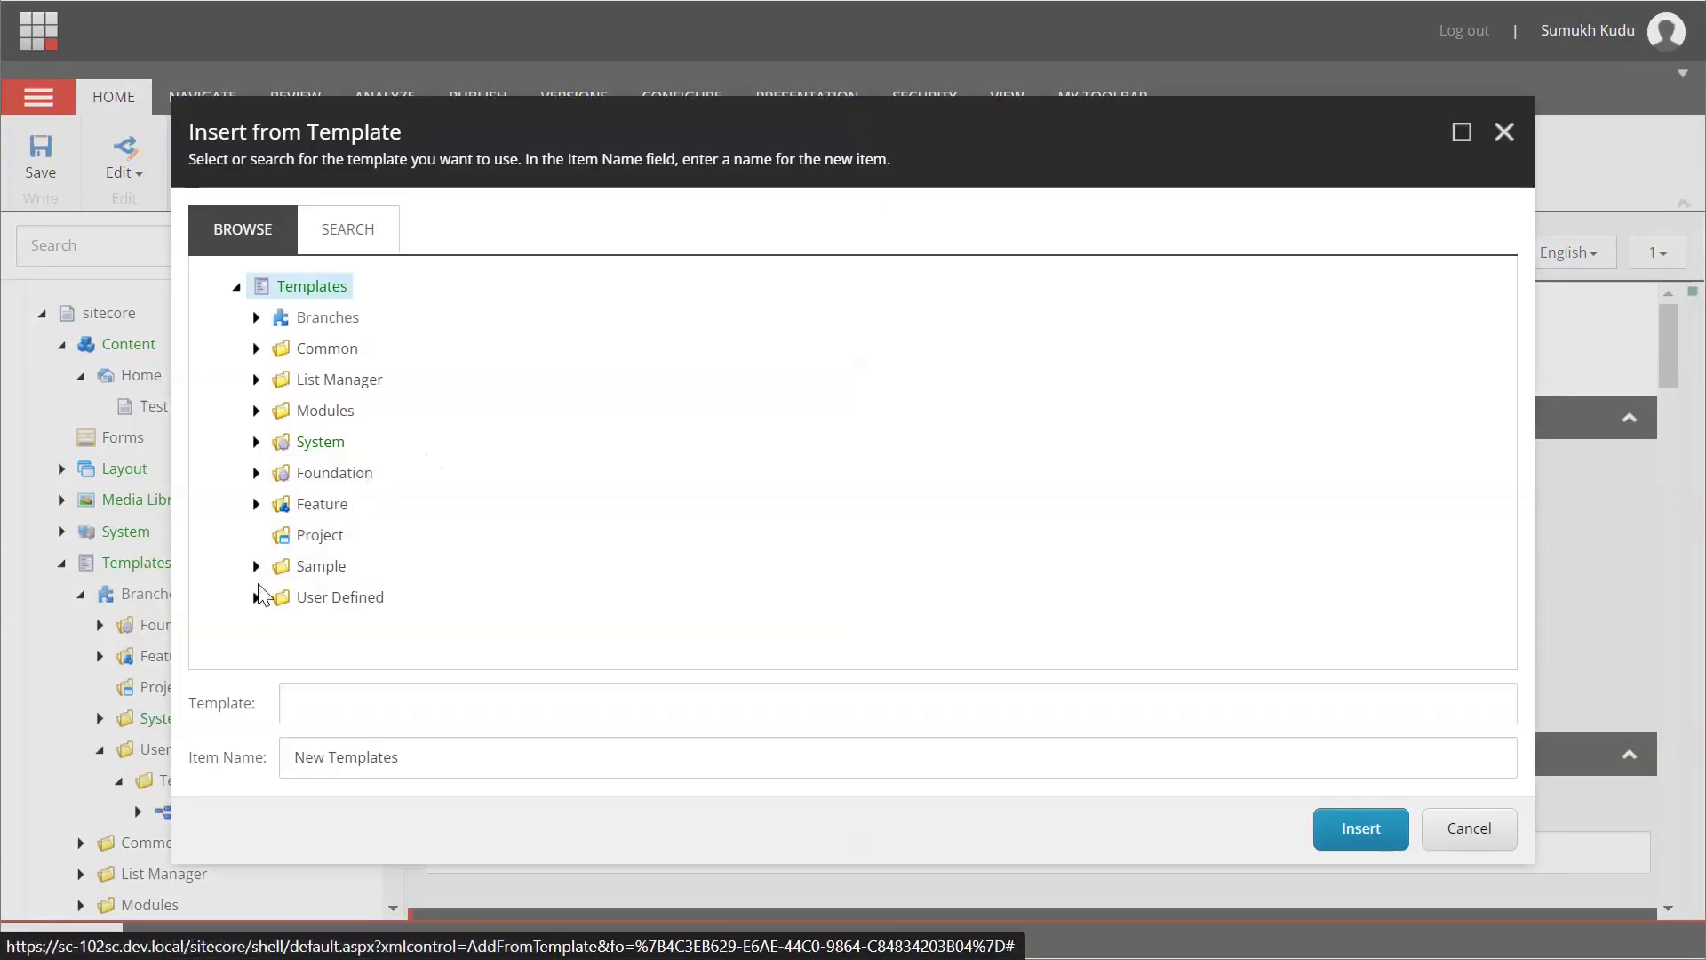
Select the Teaser Component branch under Branches > User Defined > Teaser Branch Folder
click(255, 318)
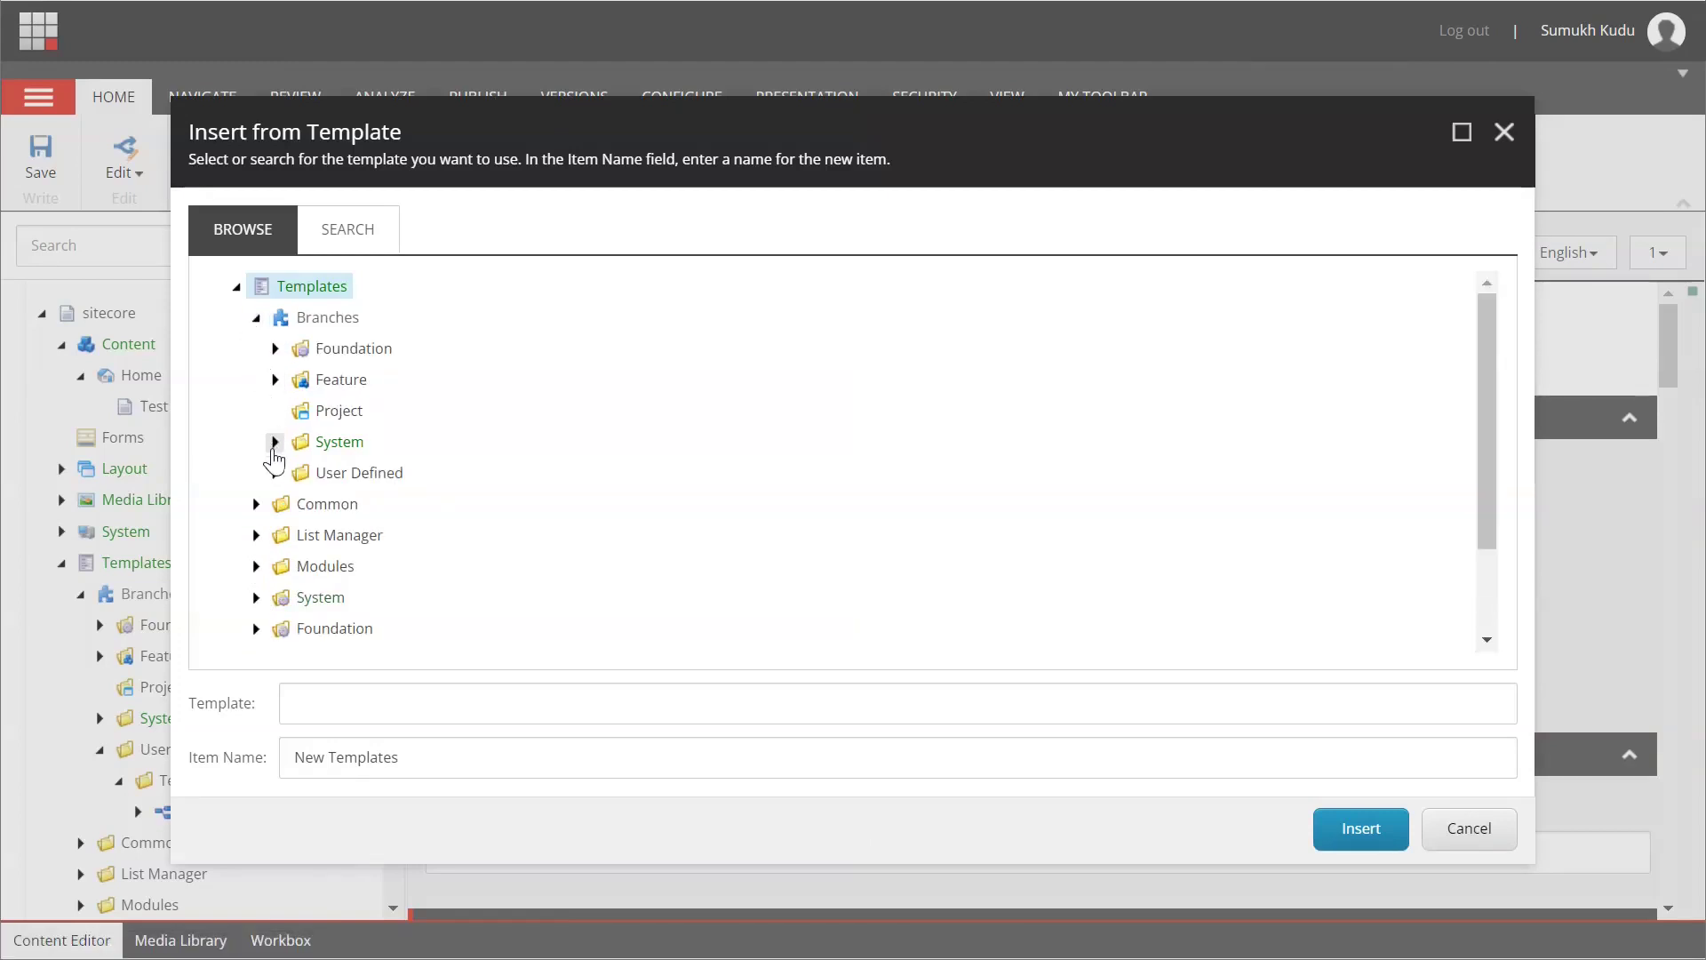
click(275, 472)
scroll(278, 477, down, 2)
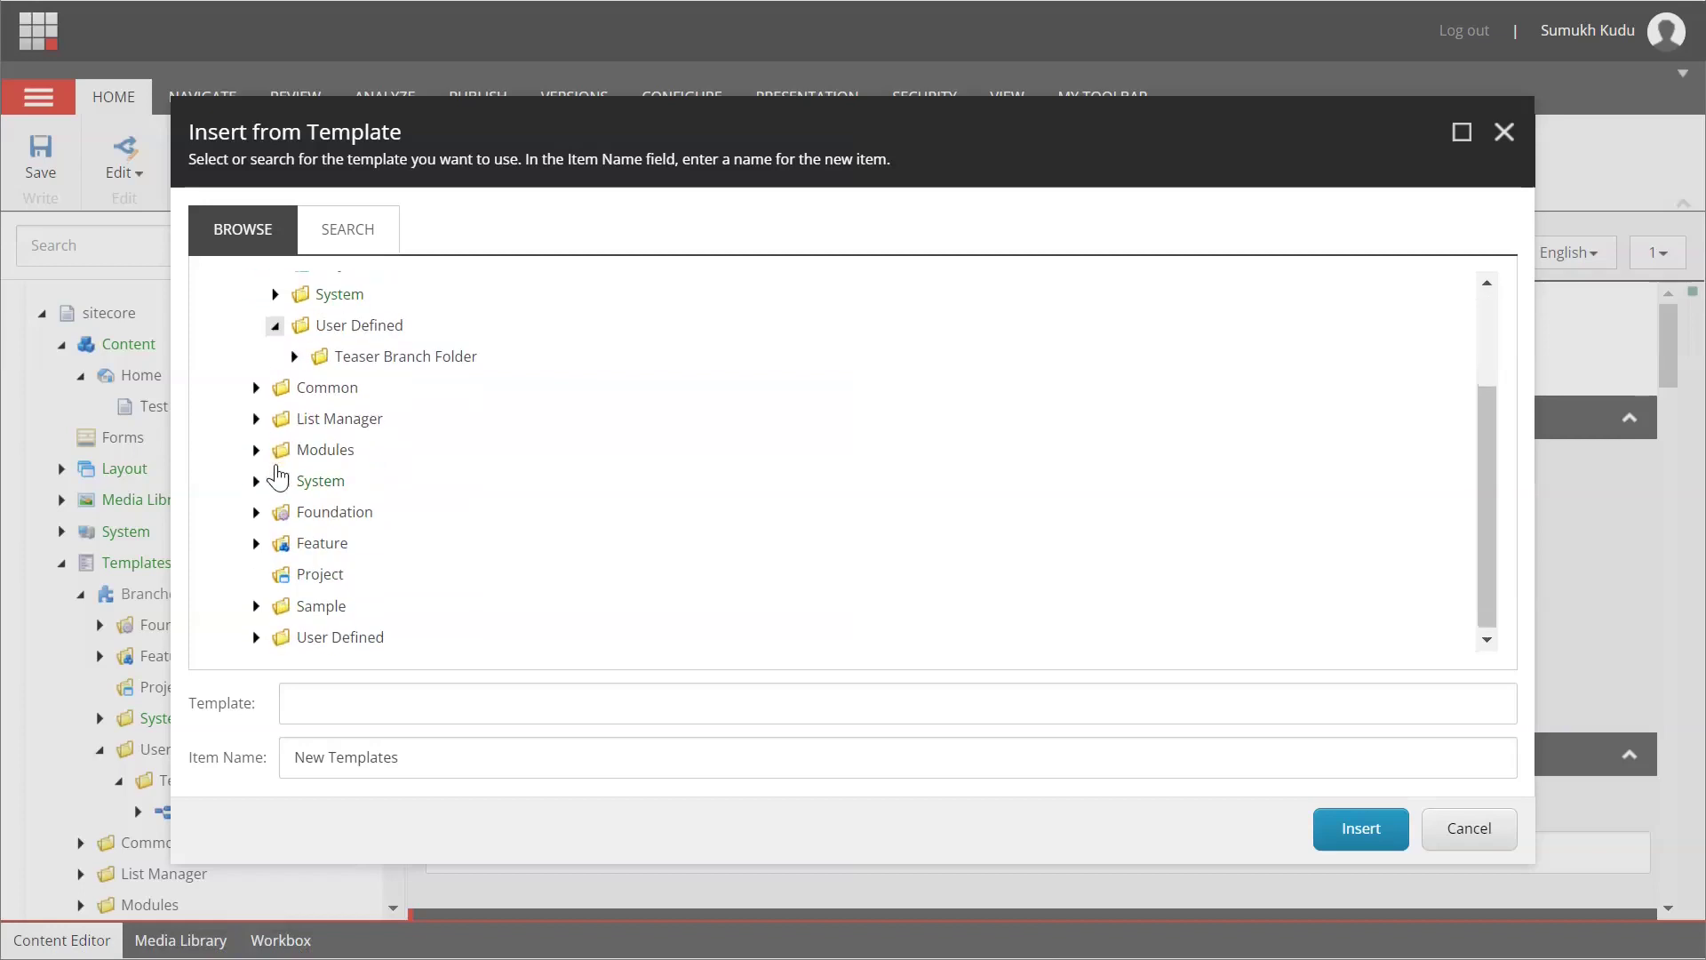
click(294, 355)
click(364, 387)
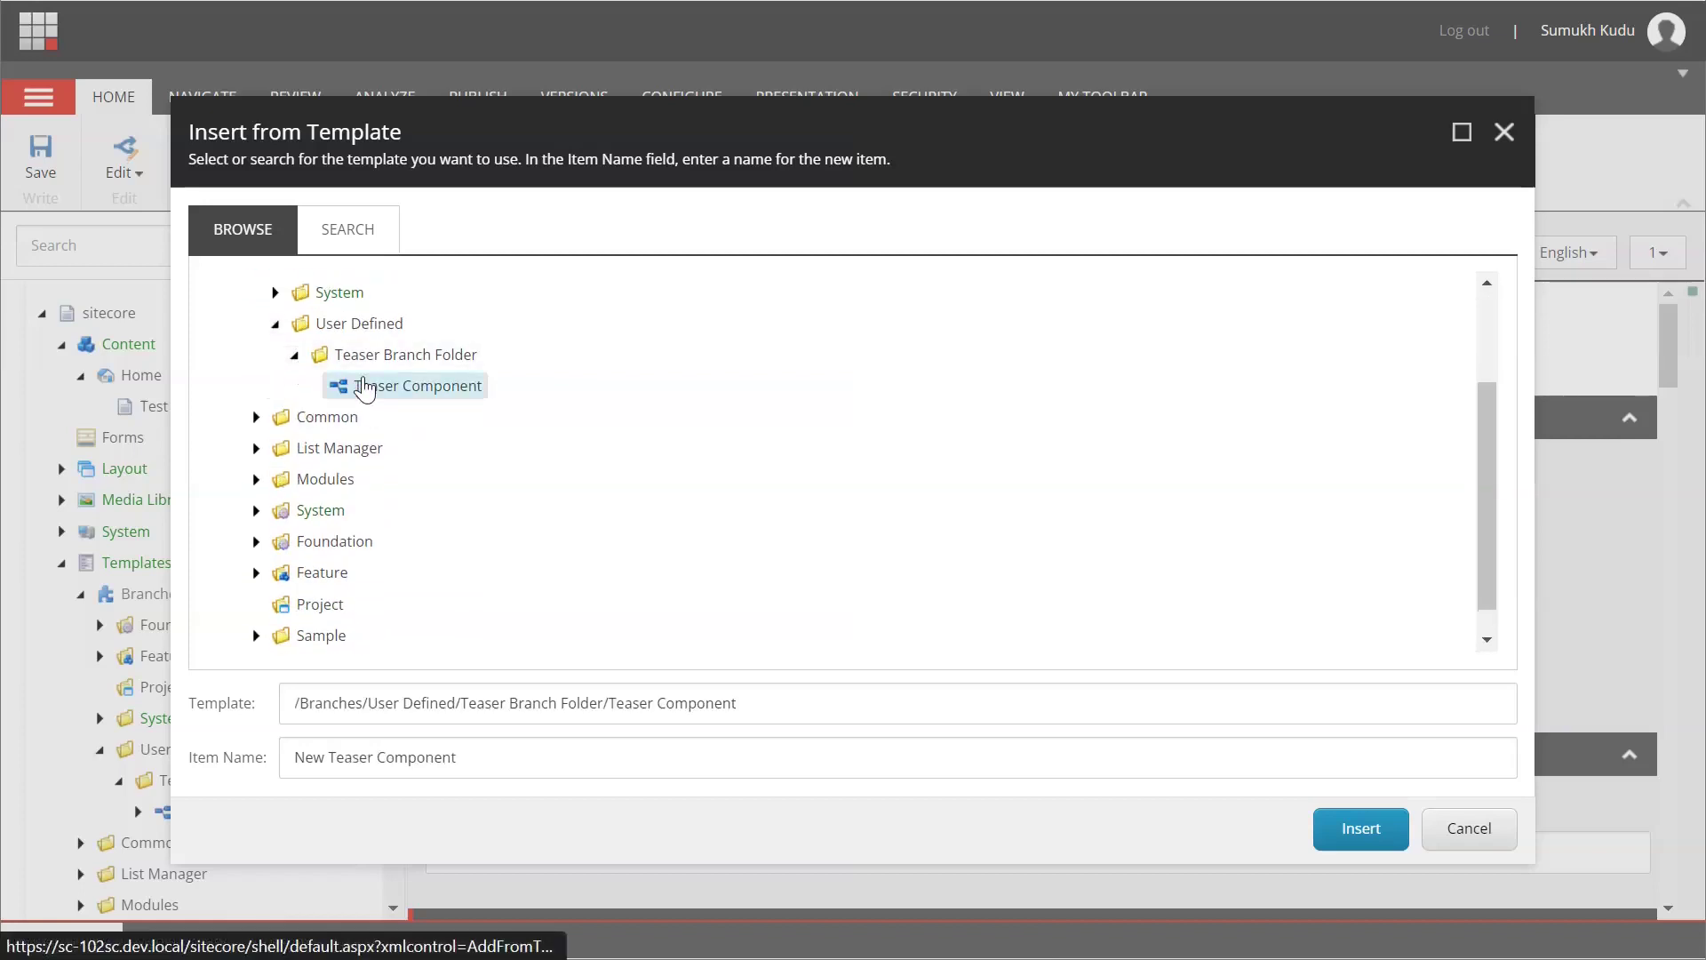
Name the new item 'Teaser' and insert it under Home
click(326, 758)
key(BackSpace)
key(BackSpace)
key(BackSpace)
key(BackSpace)
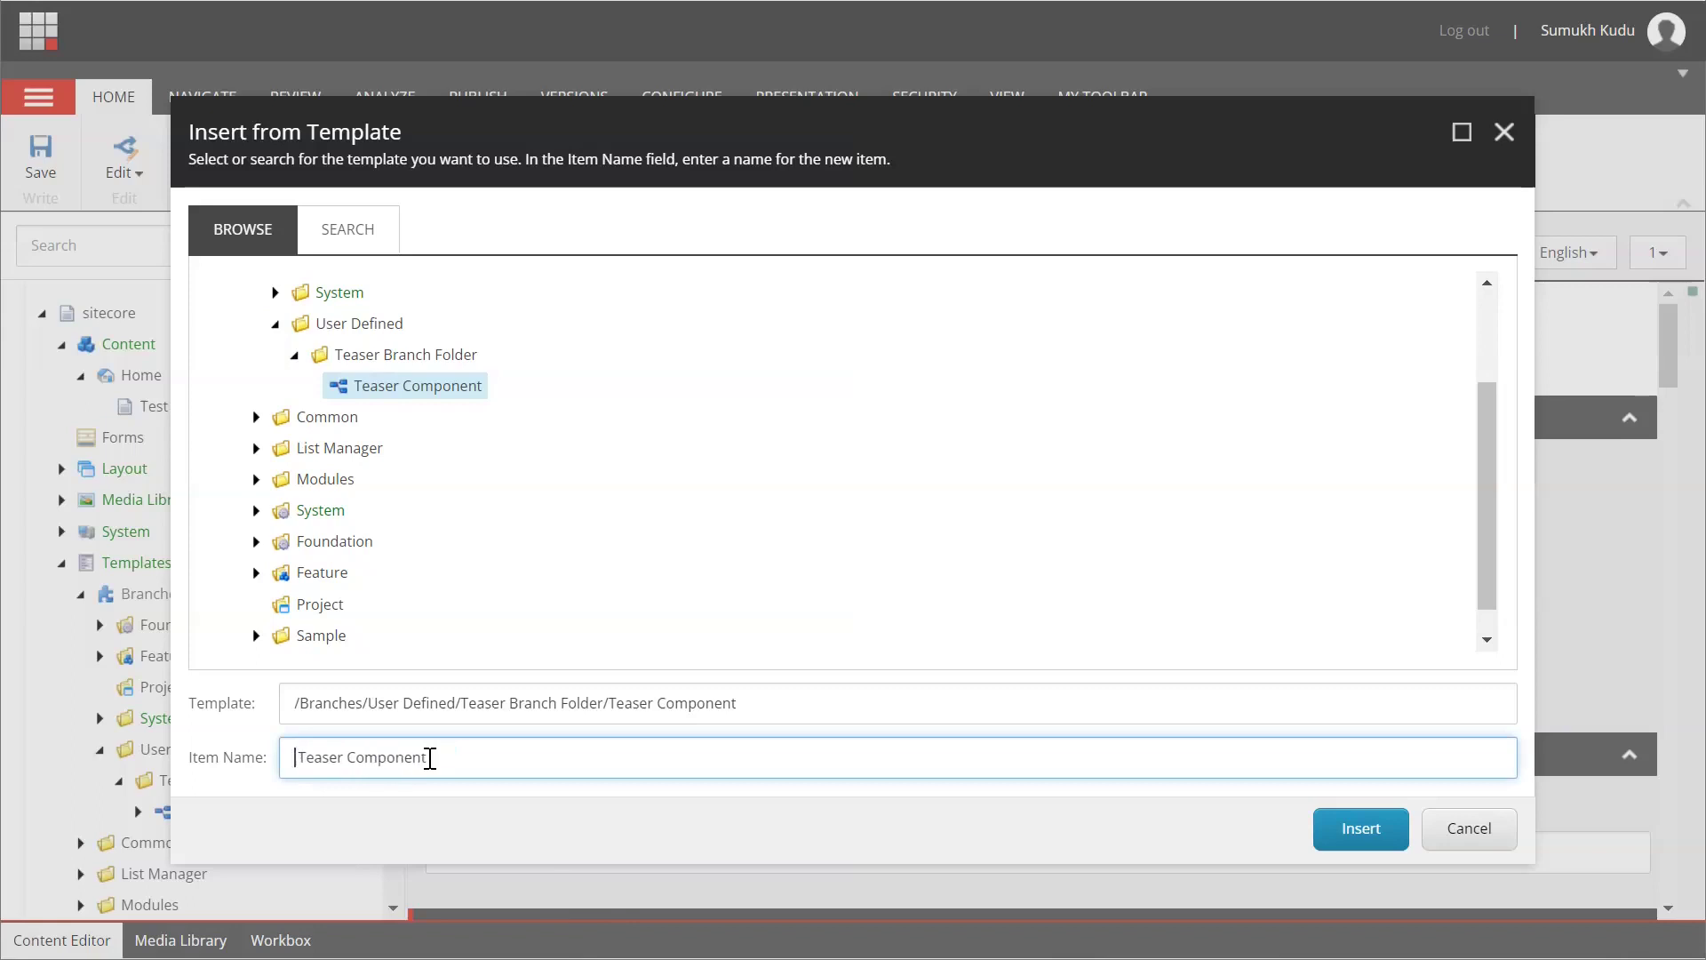
key(Delete)
key(shift+End)
key(Delete)
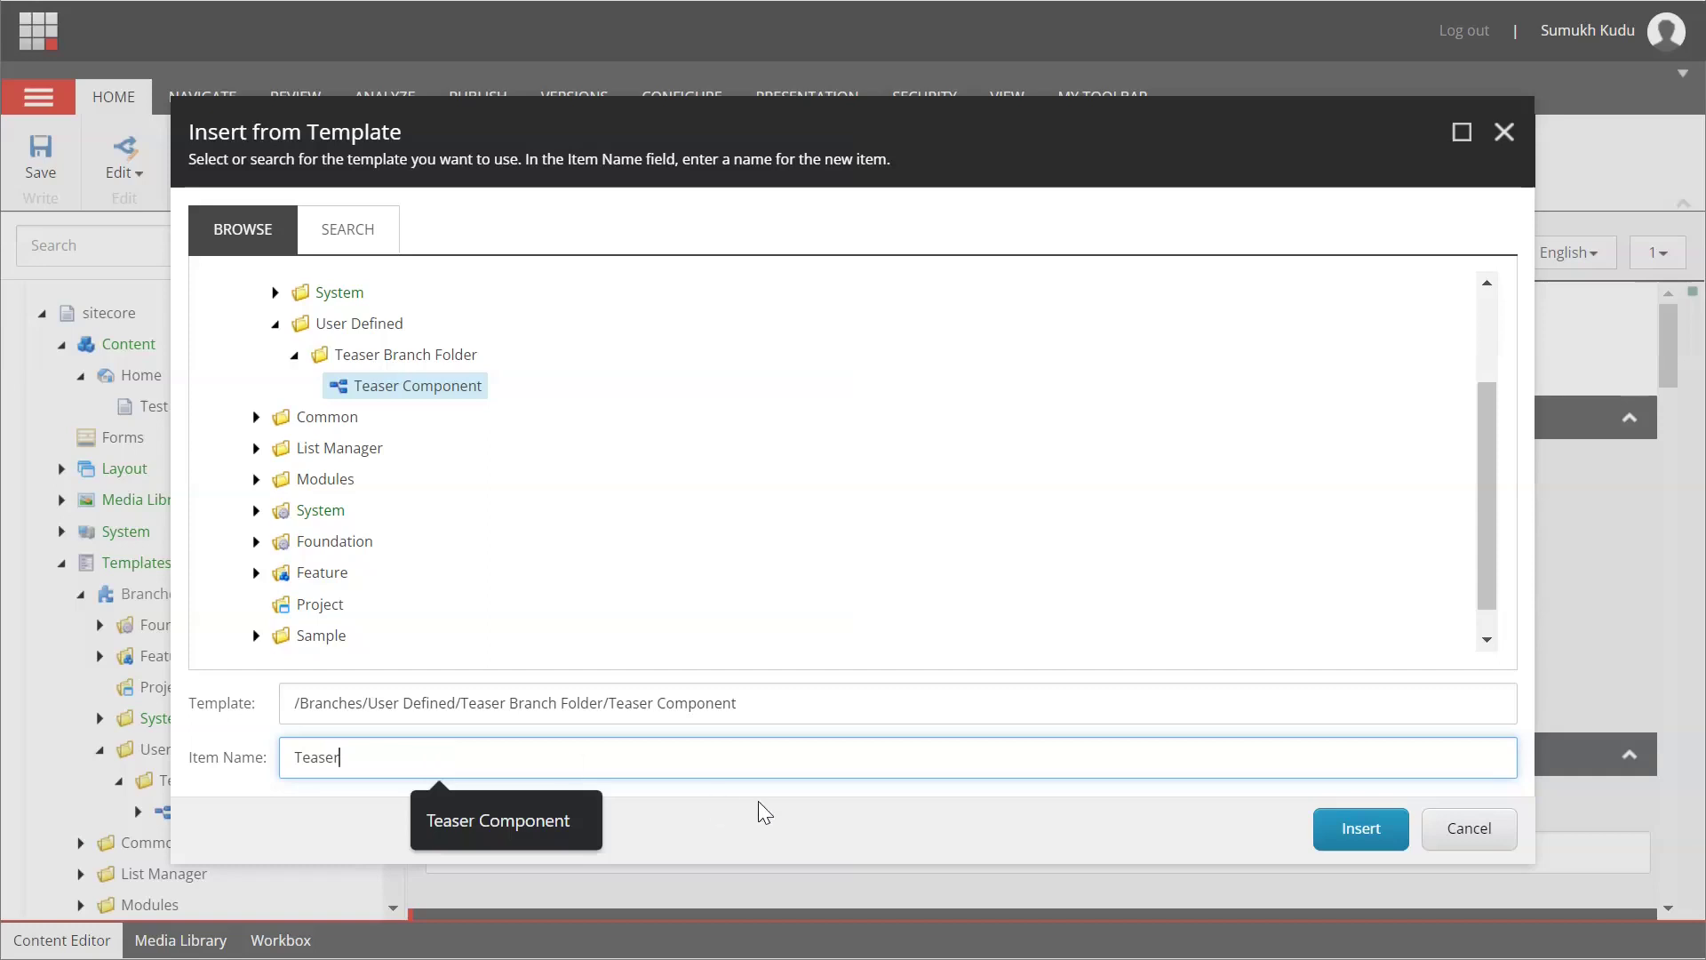
click(1367, 833)
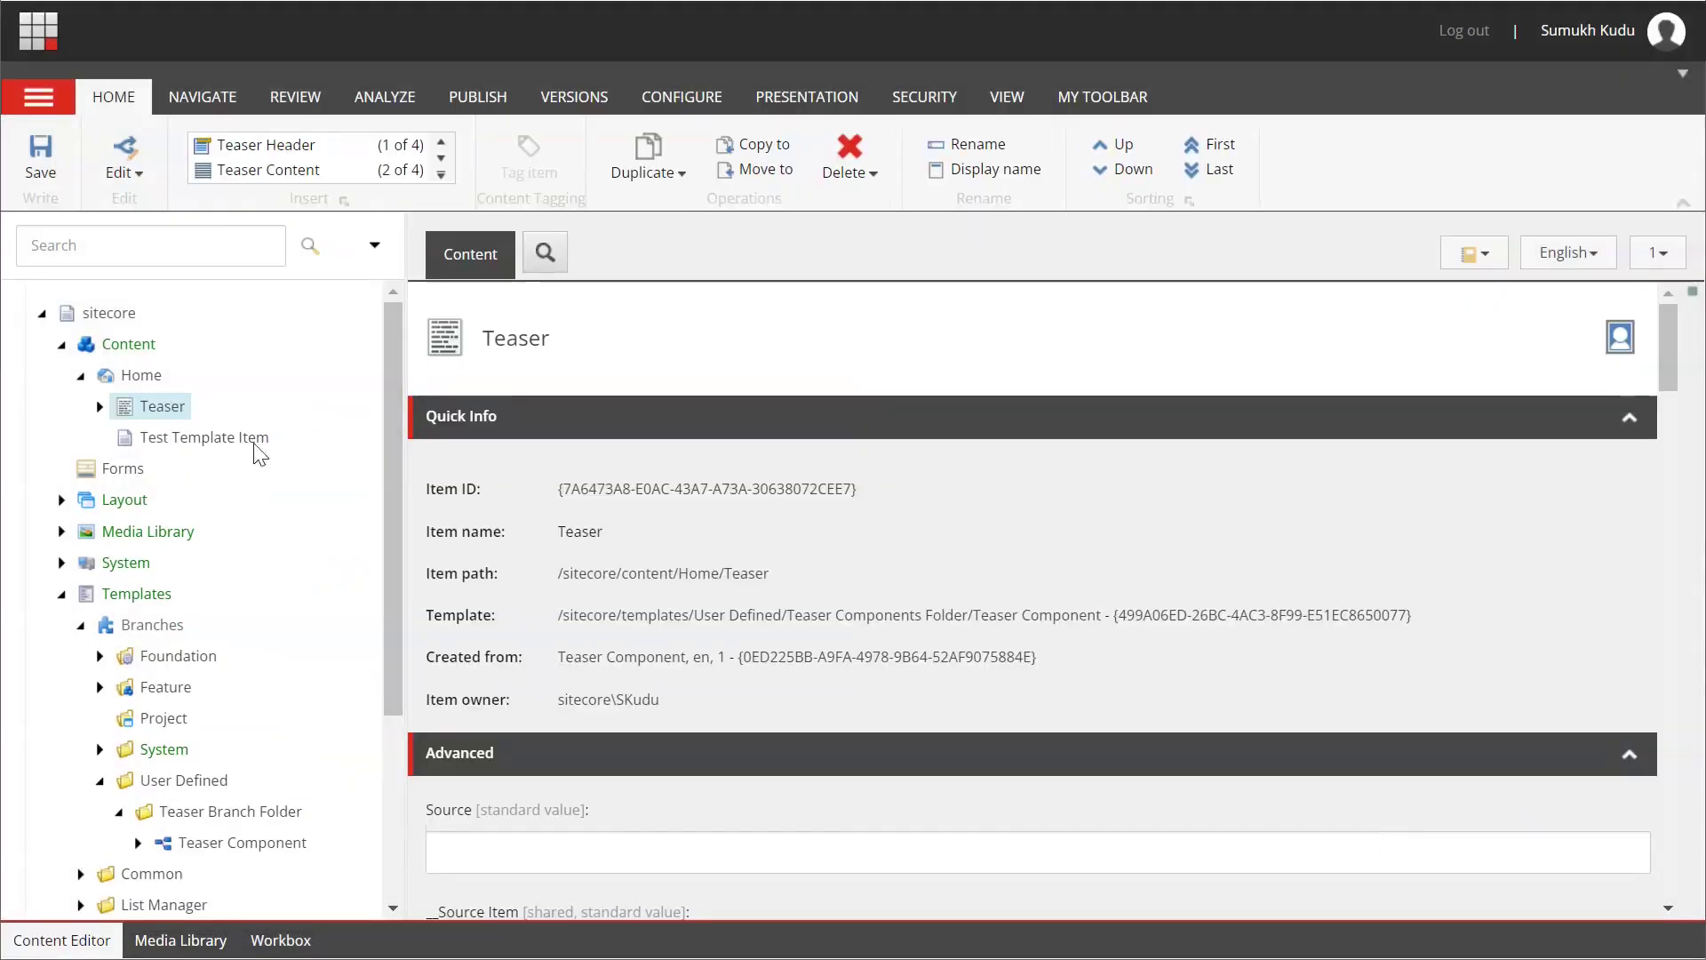
Confirm Teaser contains Header, Content and CTA Button, collapse it, and bring up Home's actions
click(99, 406)
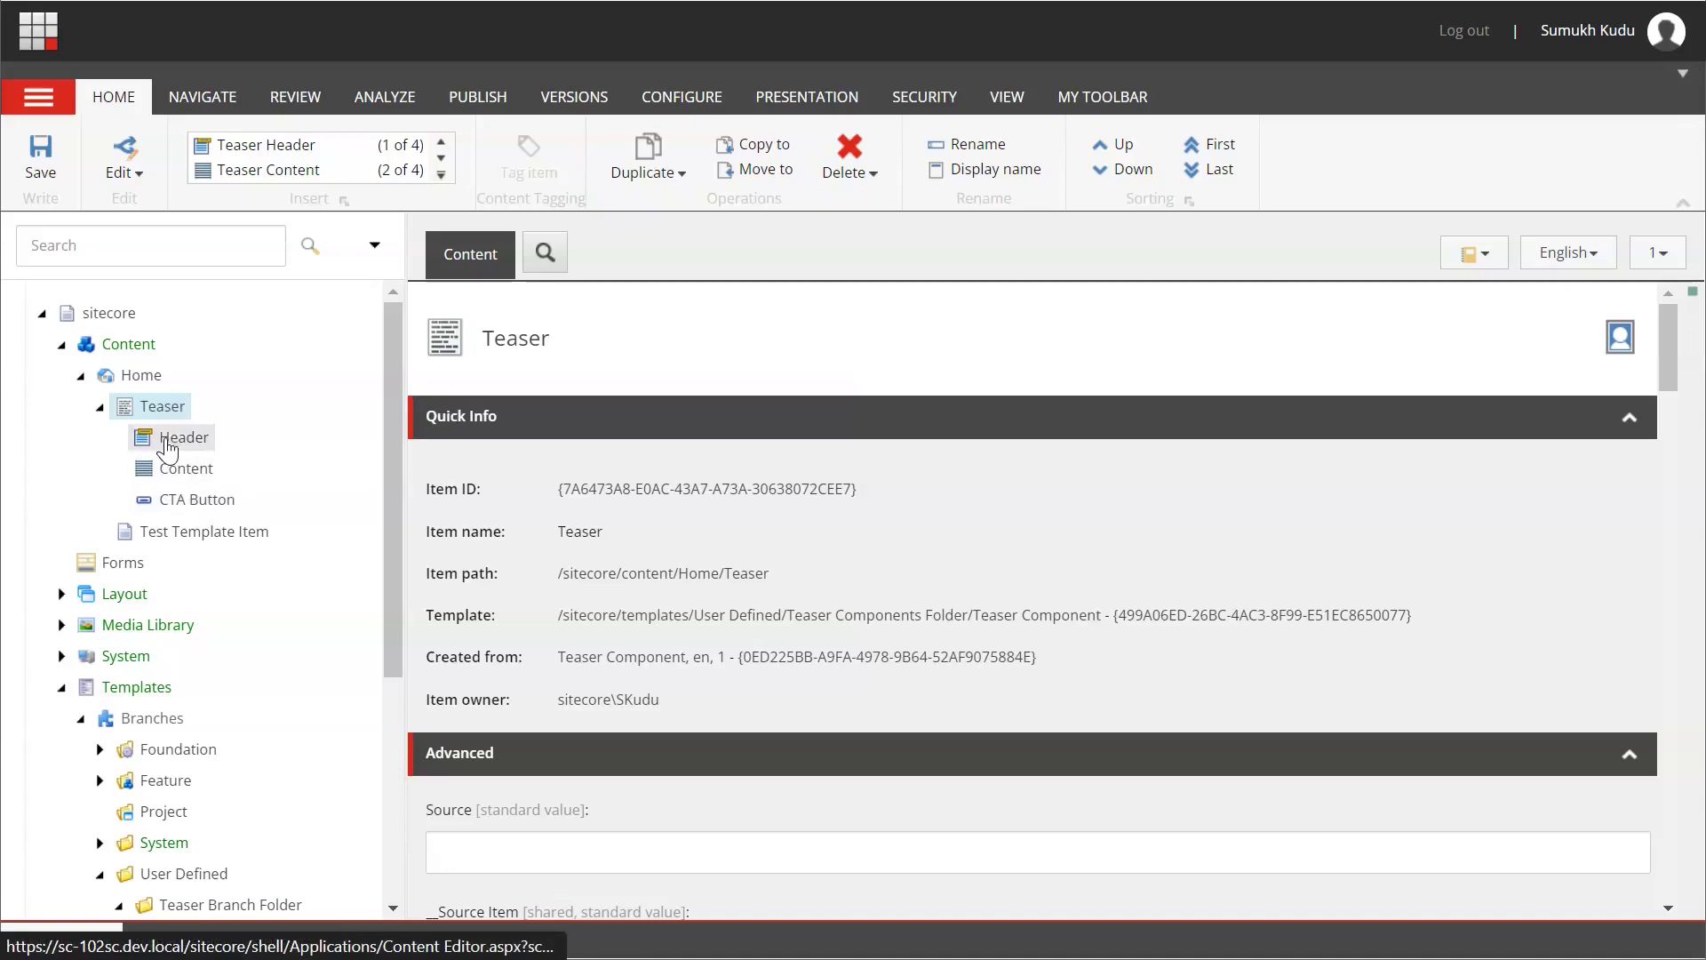
click(98, 409)
right_click(133, 379)
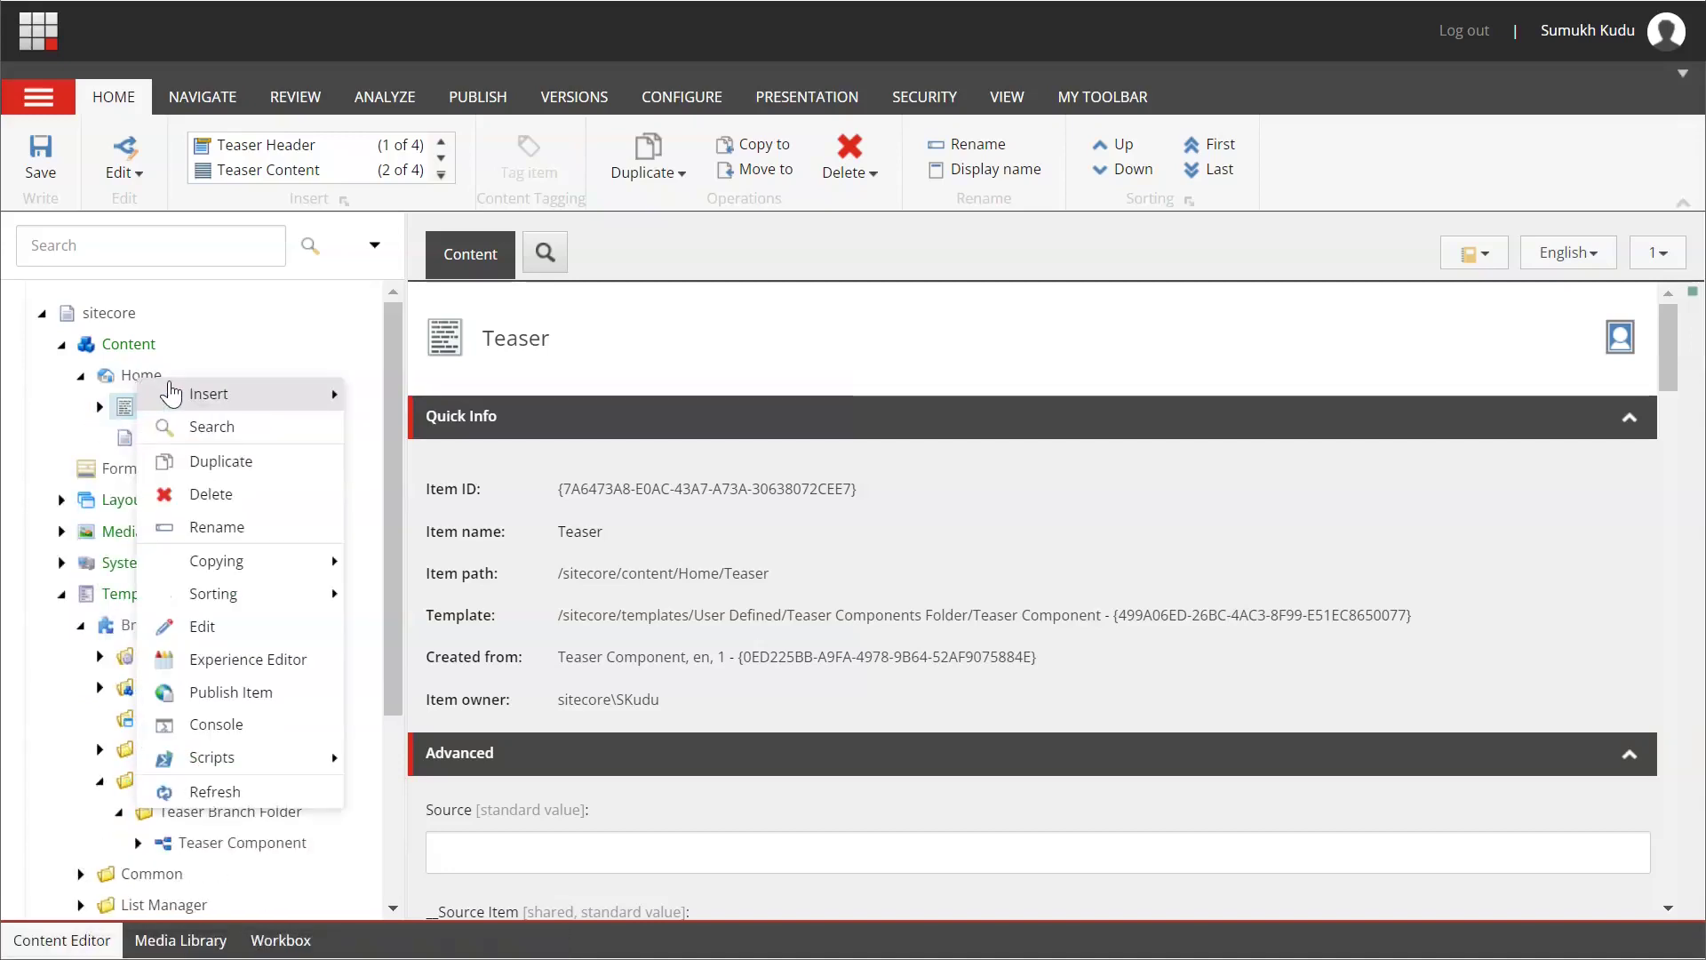
Insert a second Teaser Component branch item under Home named 'Teaser 2'
mouse_move(191, 397)
click(436, 457)
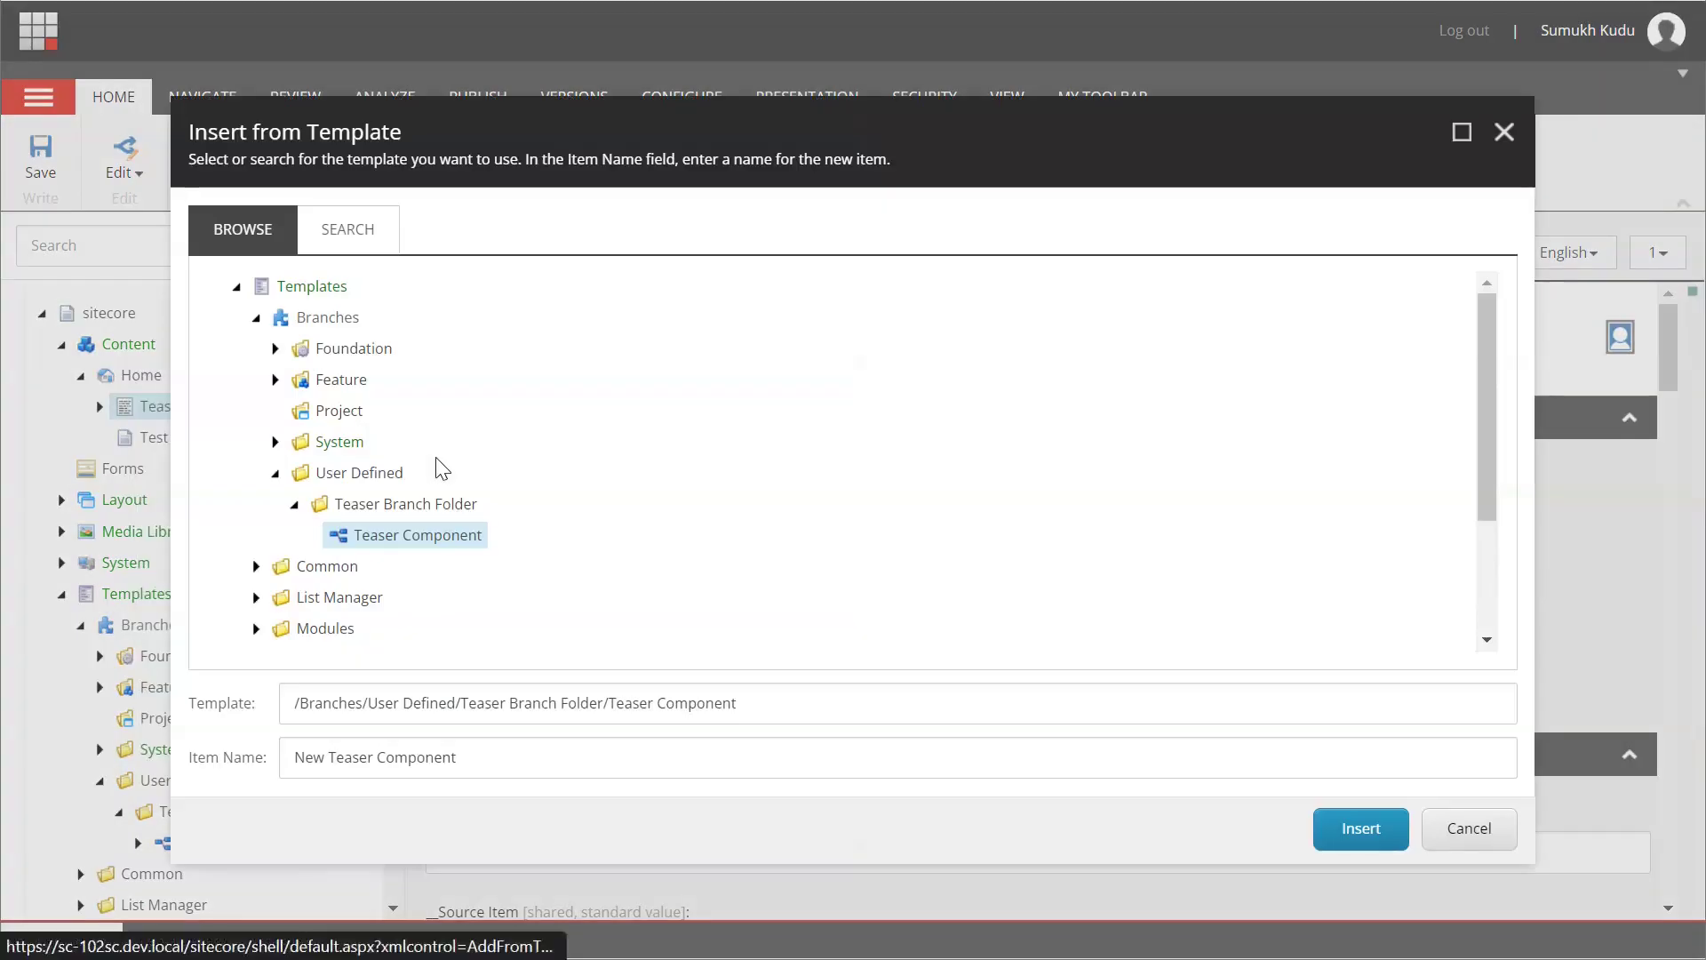
drag(471, 758, 258, 756)
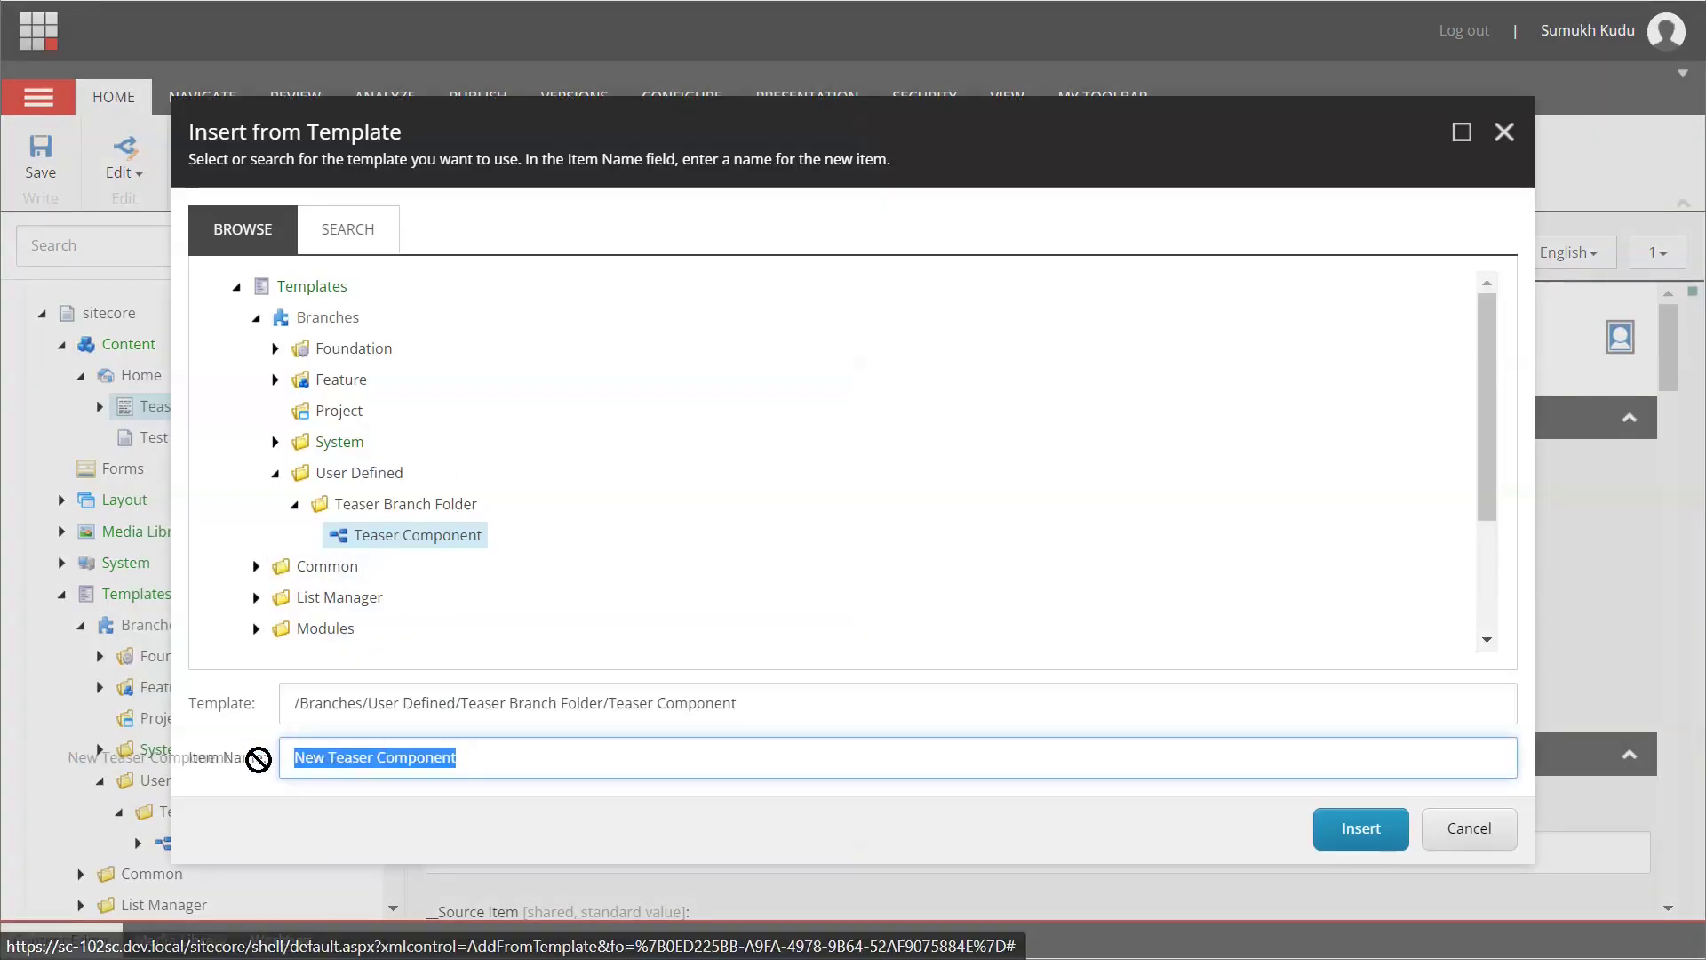
text(Teaser)
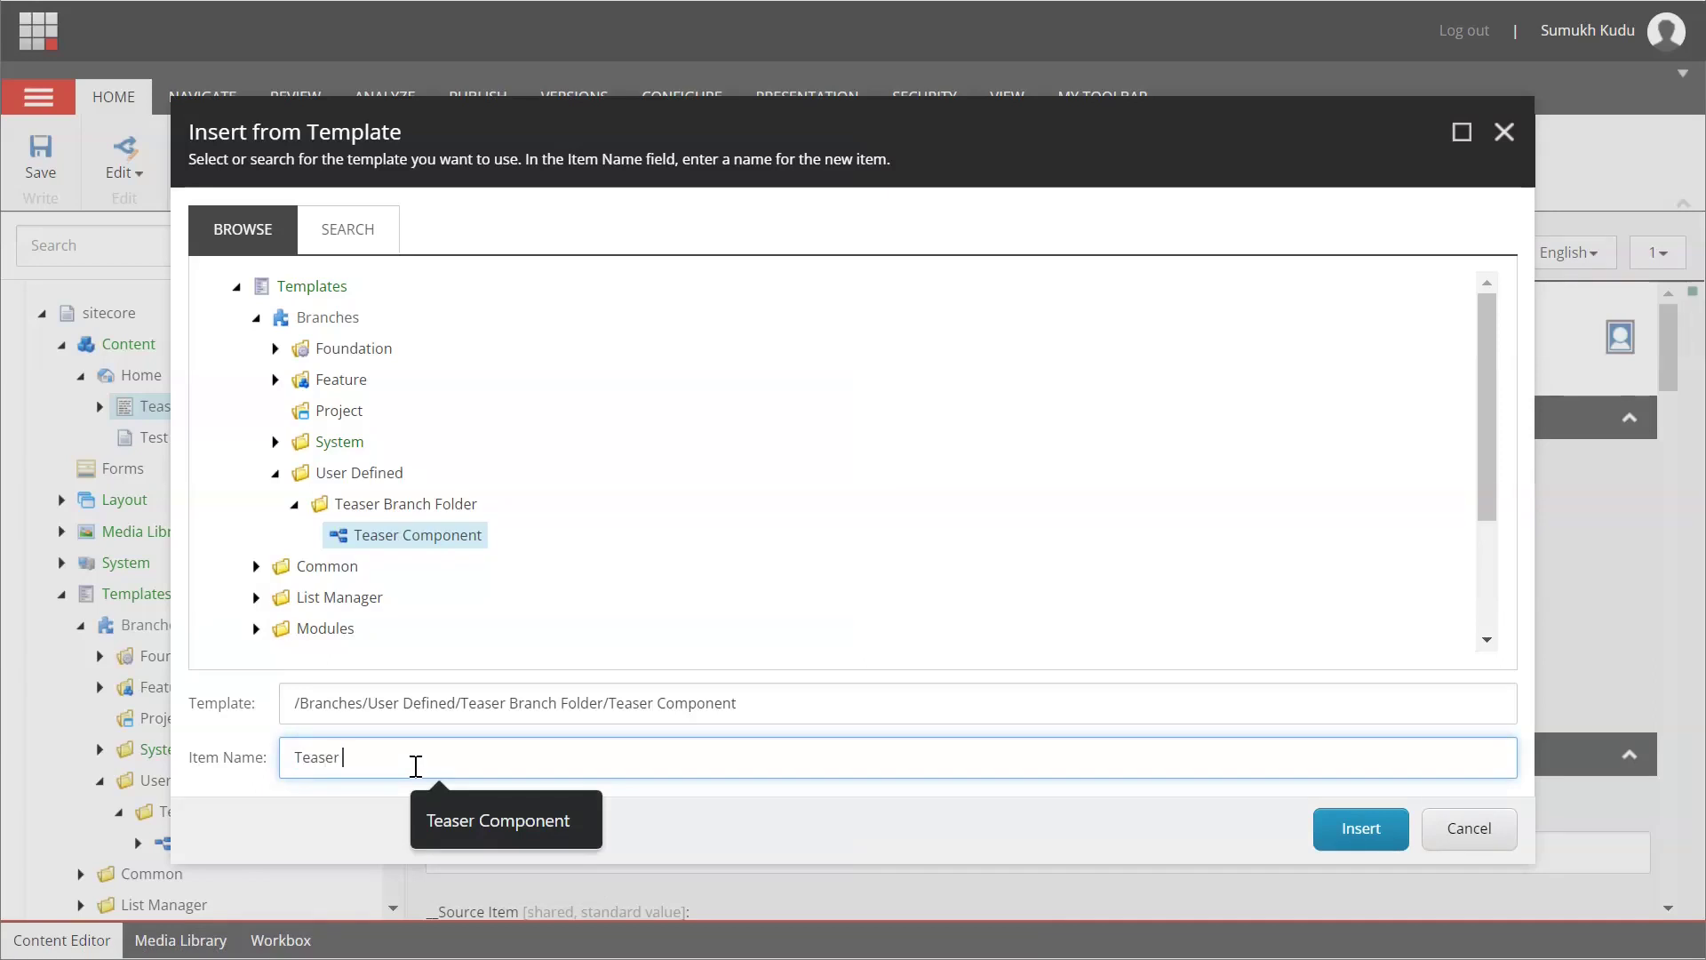
text( 2)
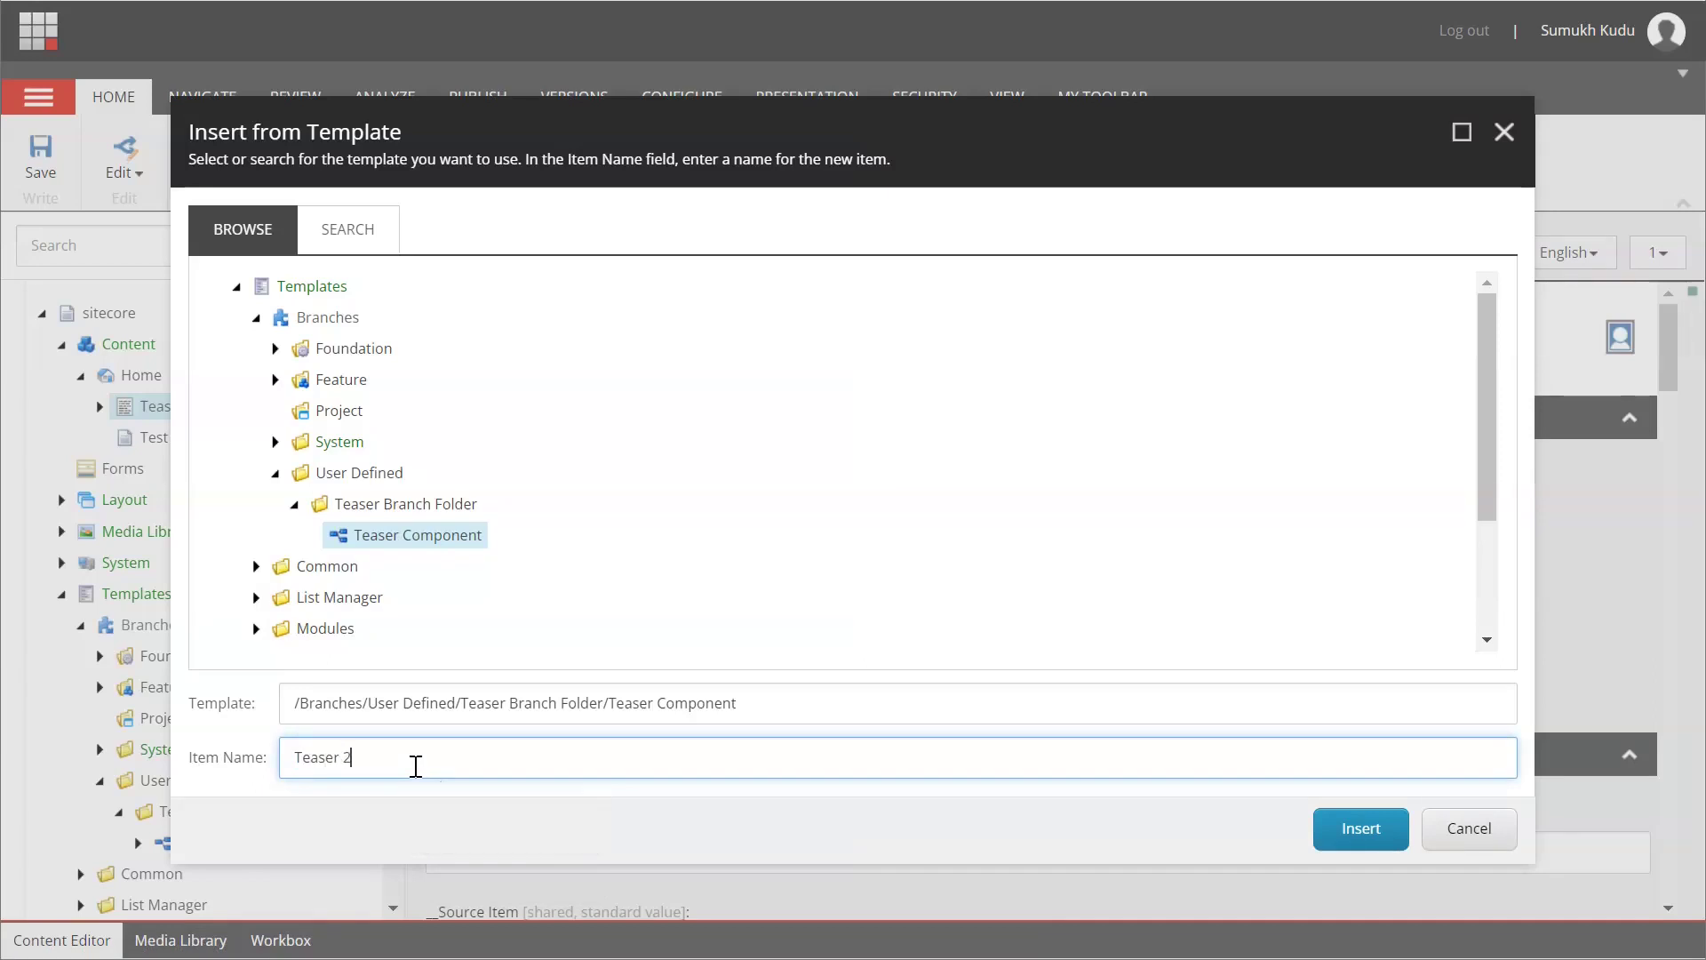
click(1362, 840)
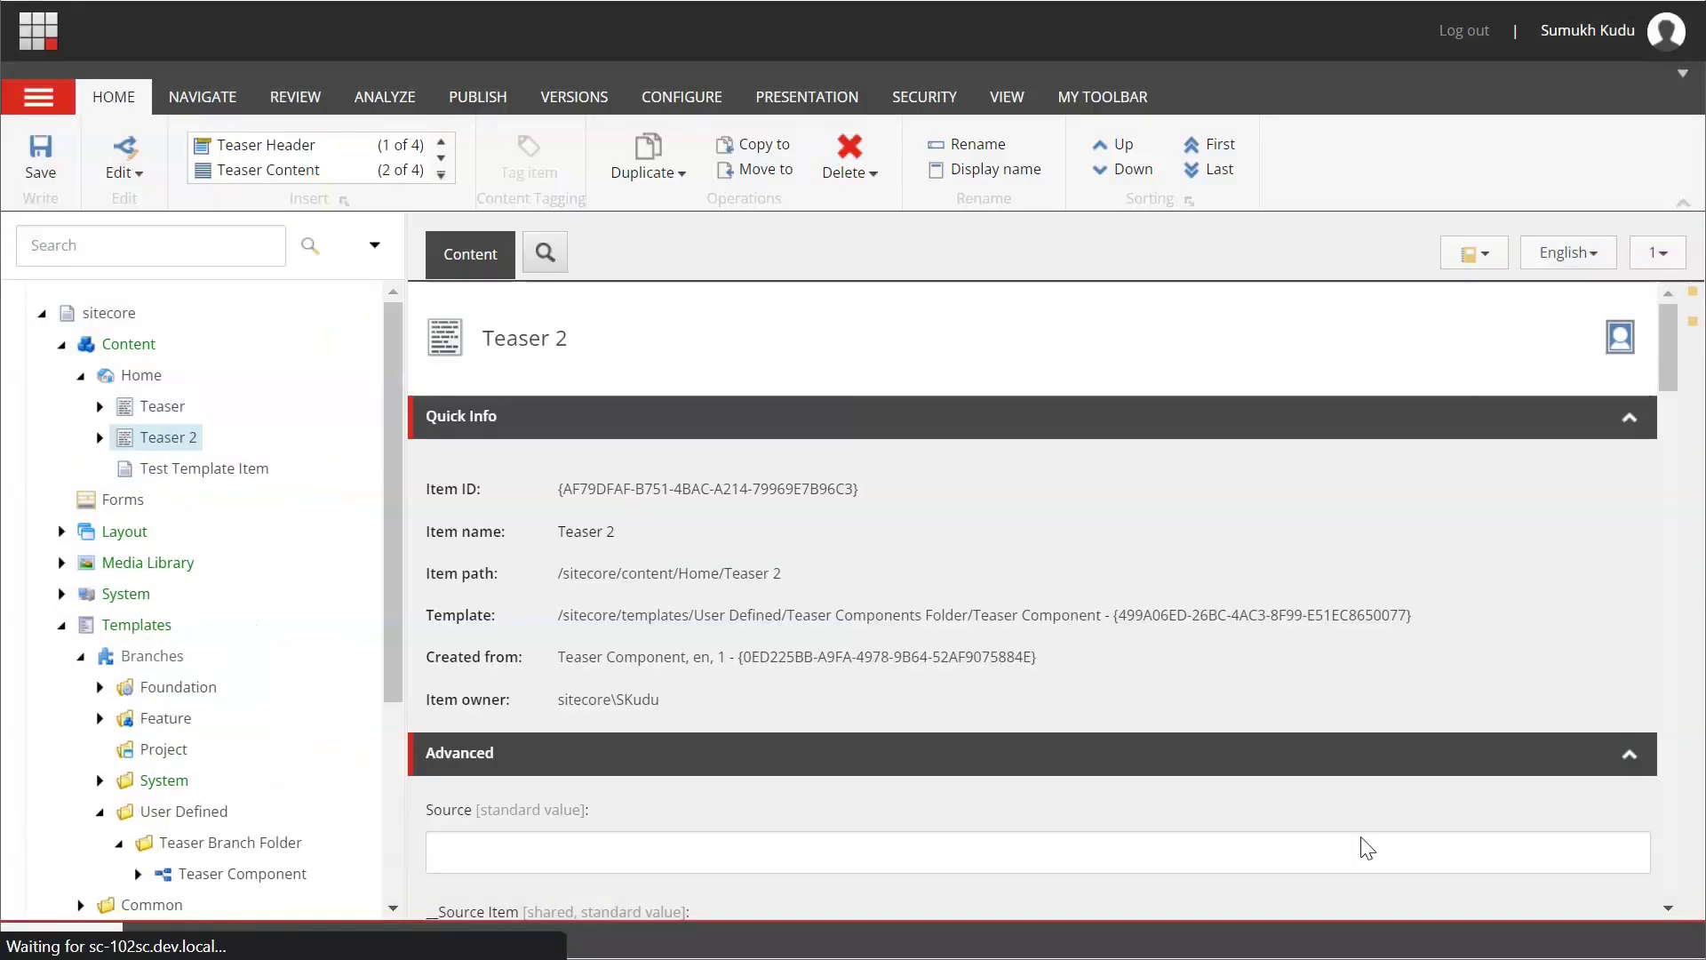
Expand Teaser 2 in the content tree to show its Header, Content and CTA Button children
click(100, 437)
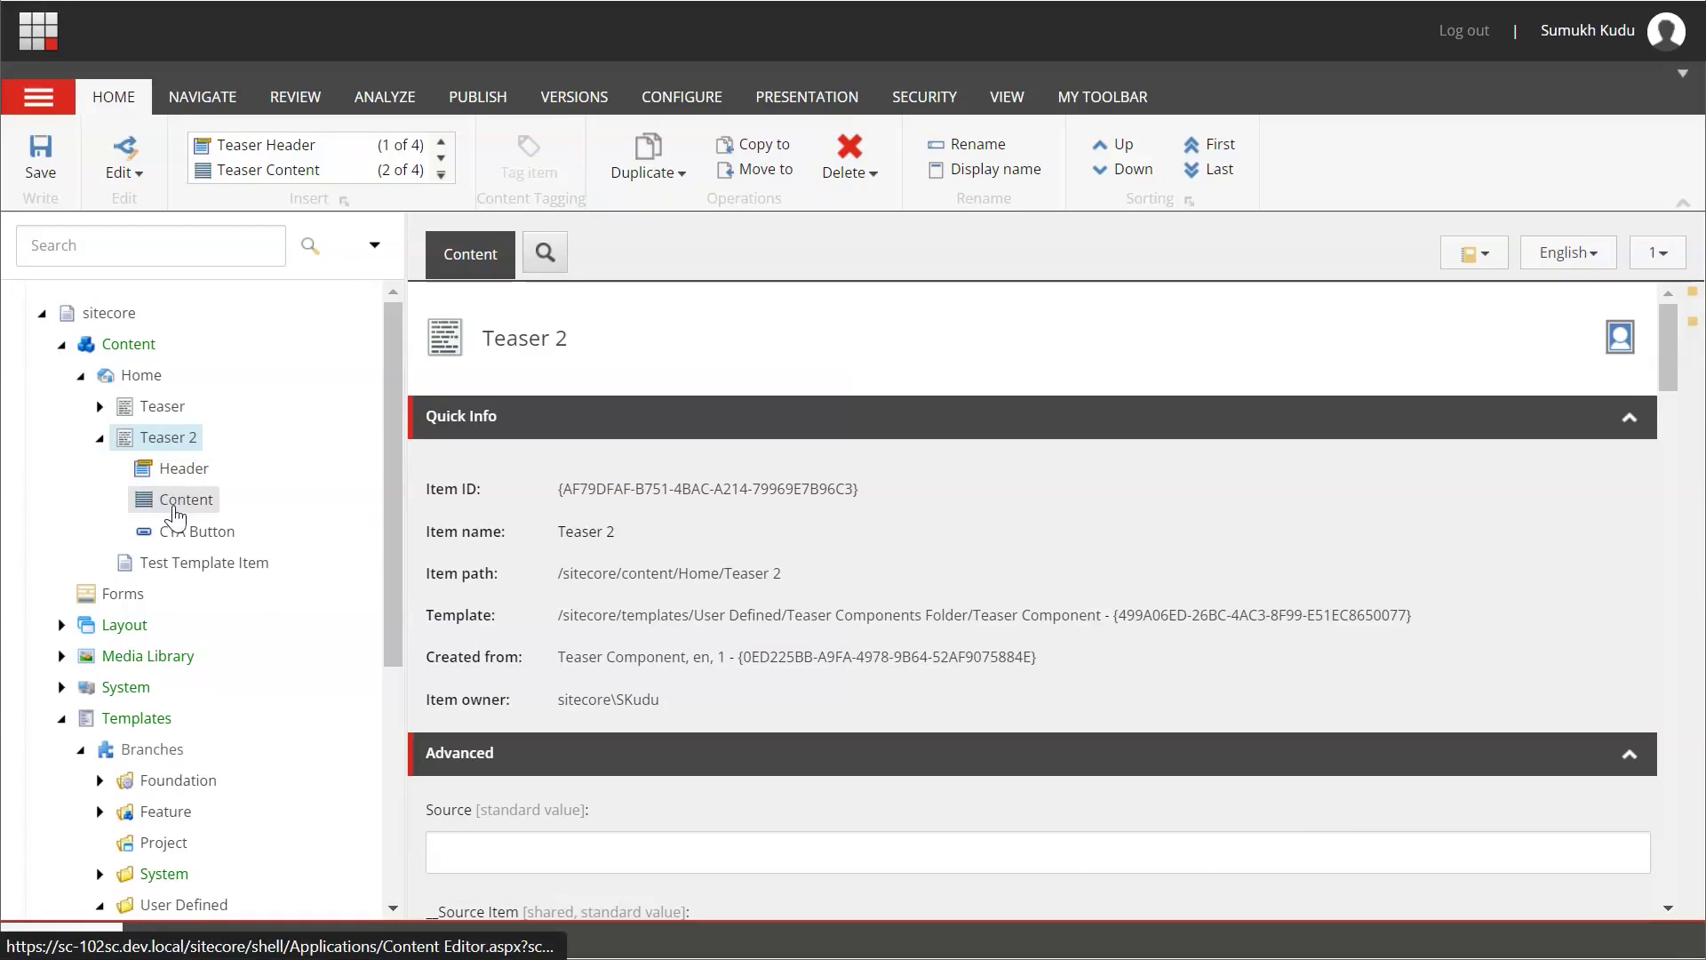
click(100, 437)
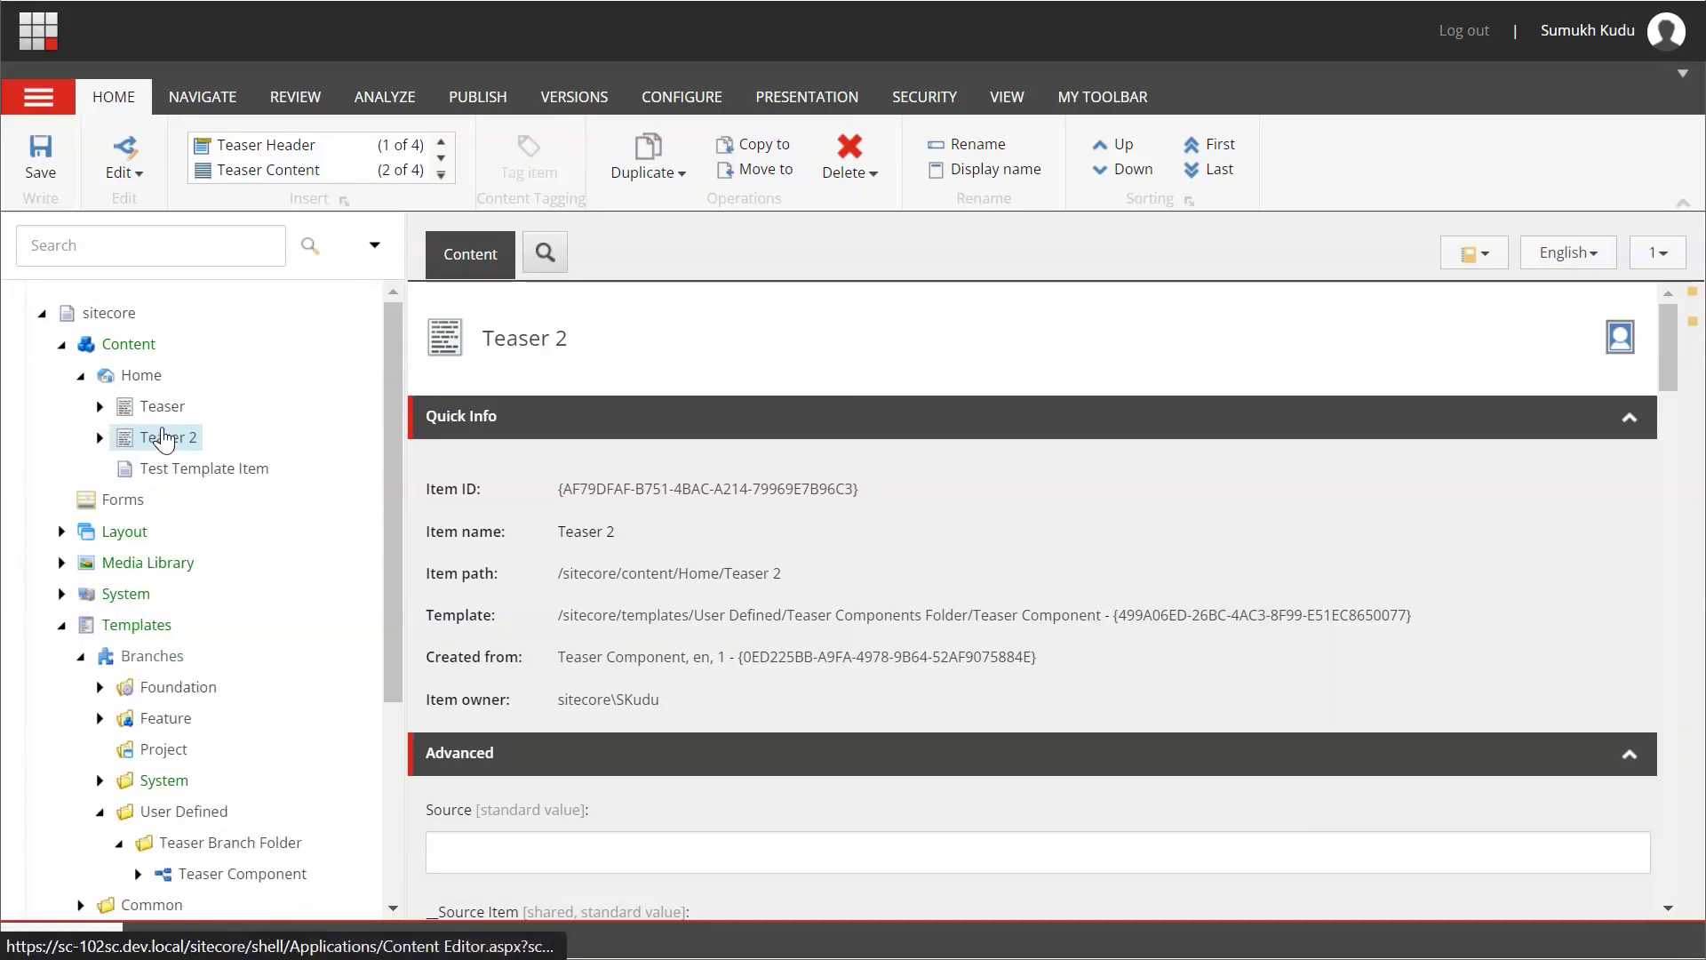
click(100, 437)
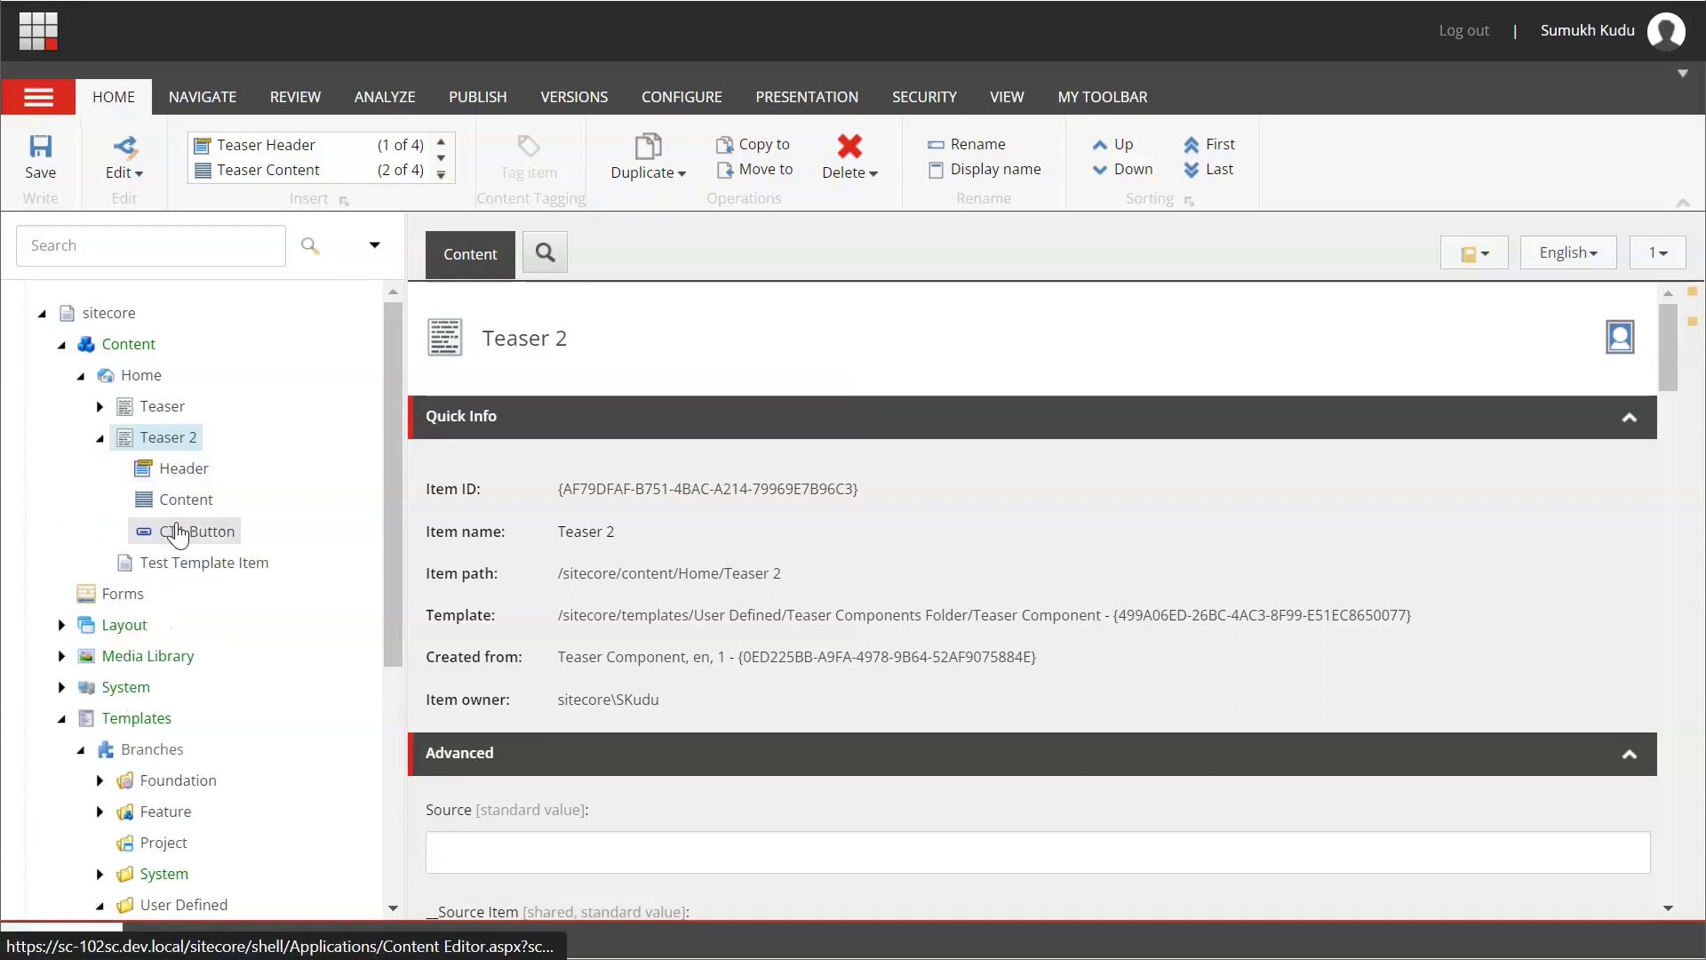
scroll(182, 533, down, 3)
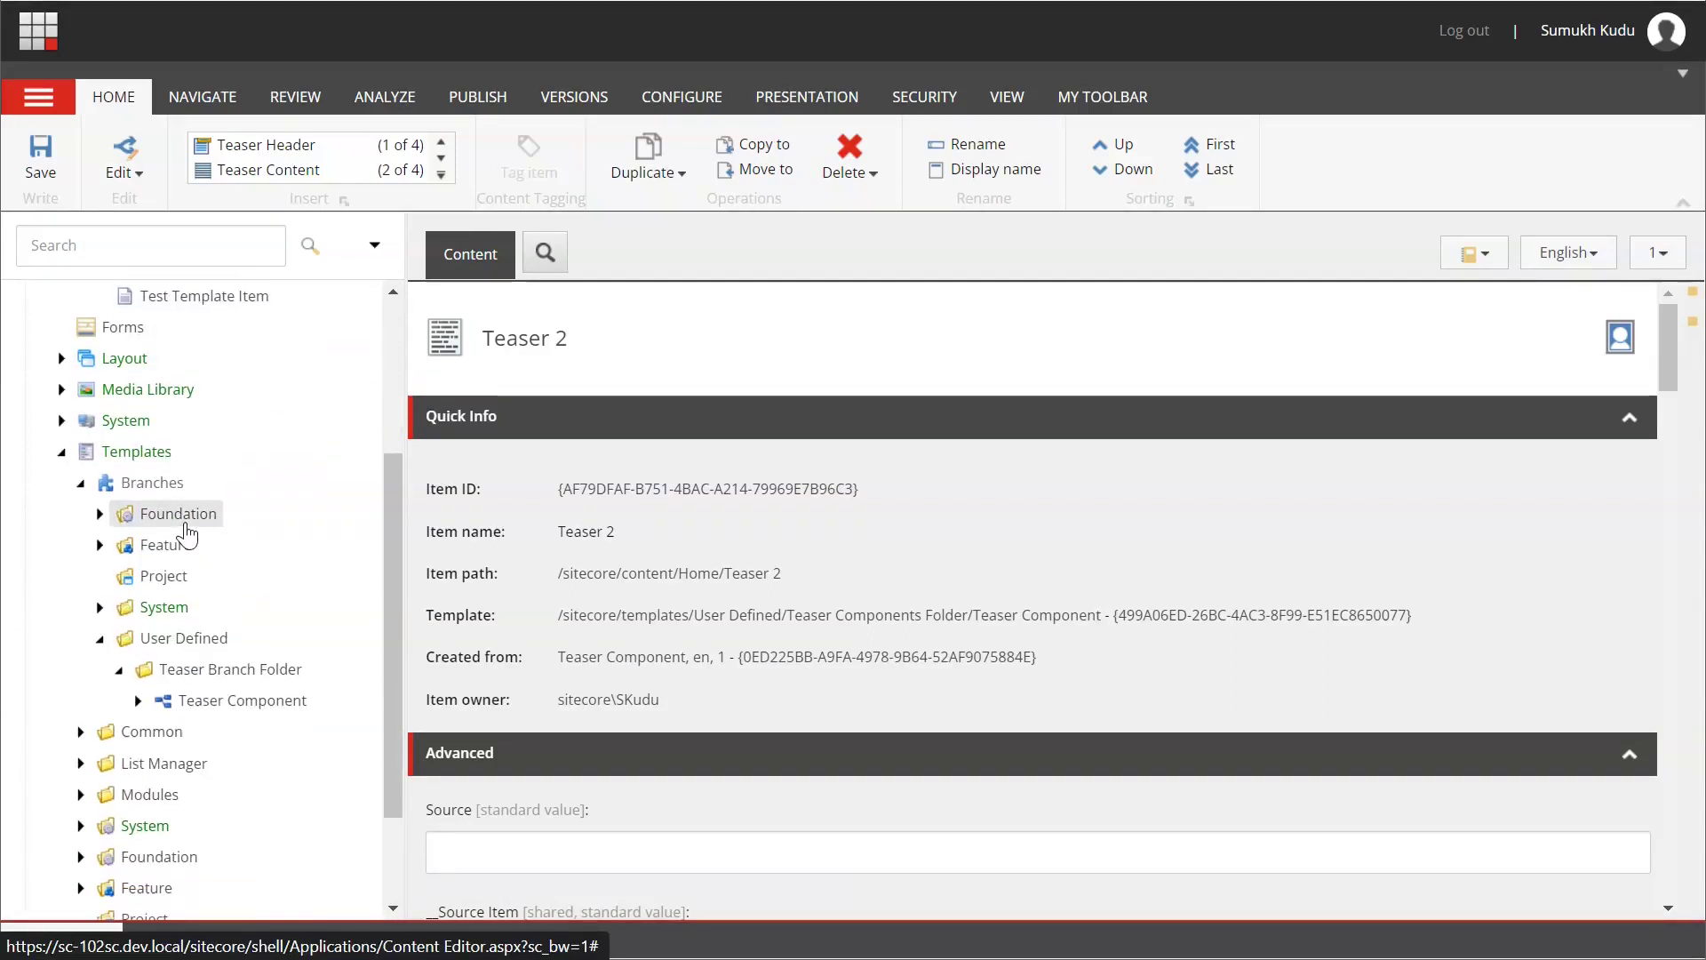